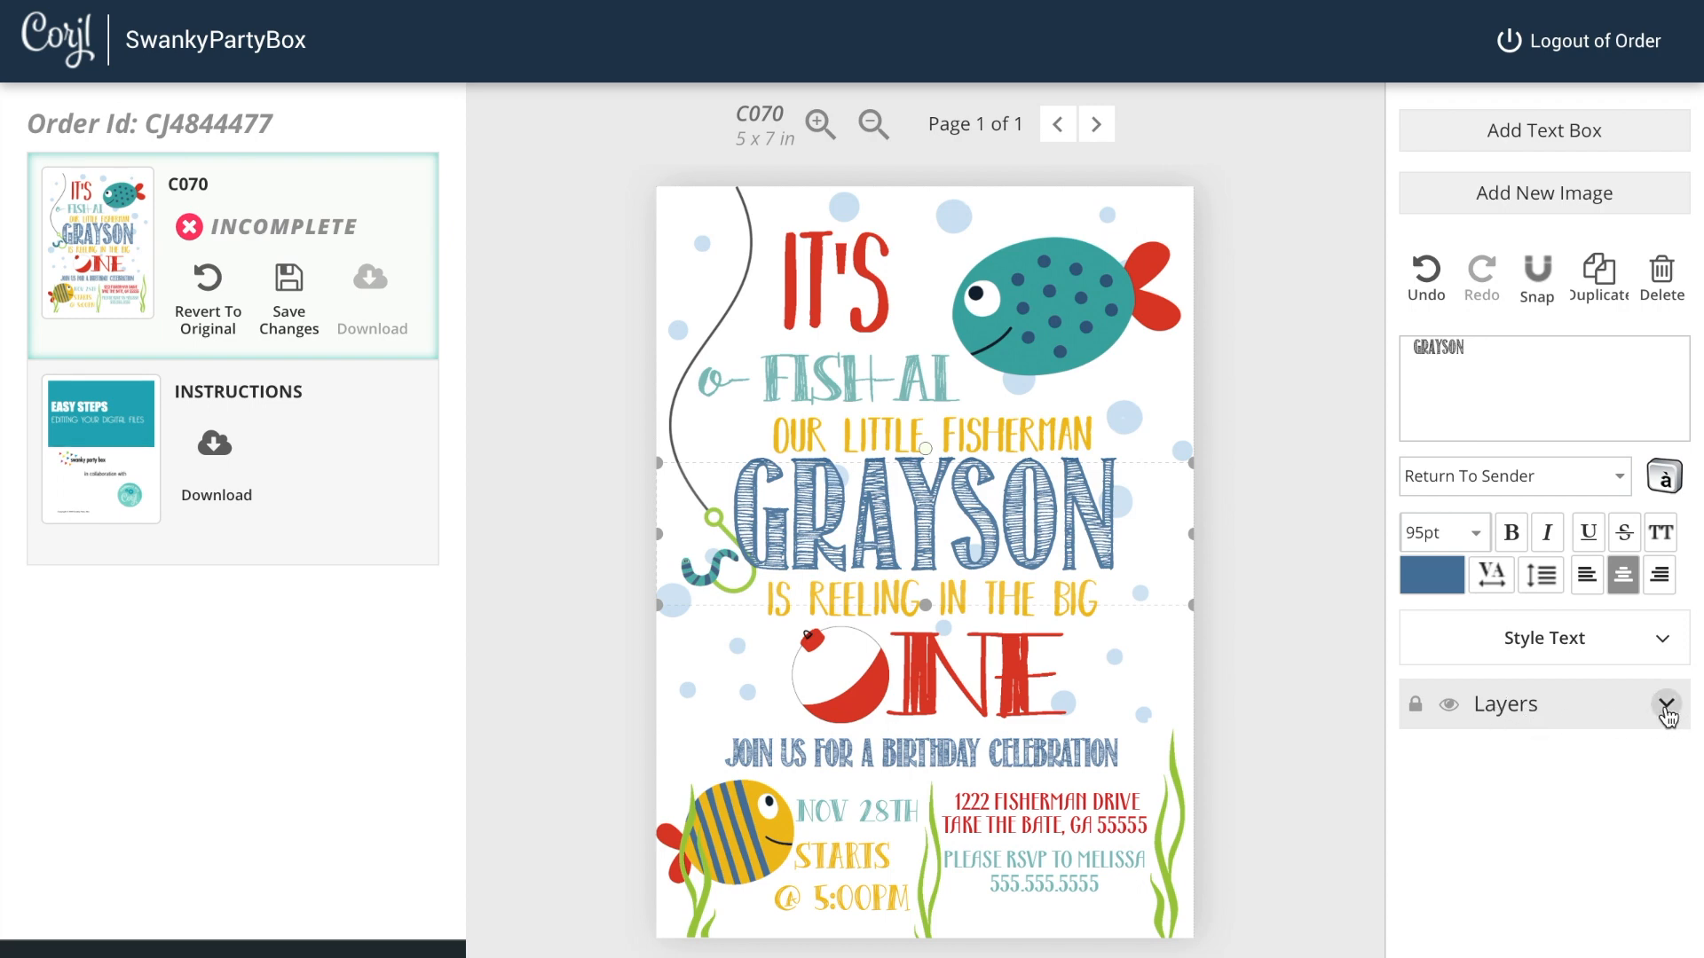
# Step: Open the layers list and replace the child's name in the name text box with a new name
pyautogui.click(1667, 710)
pyautogui.scroll(-2, 1571, 850)
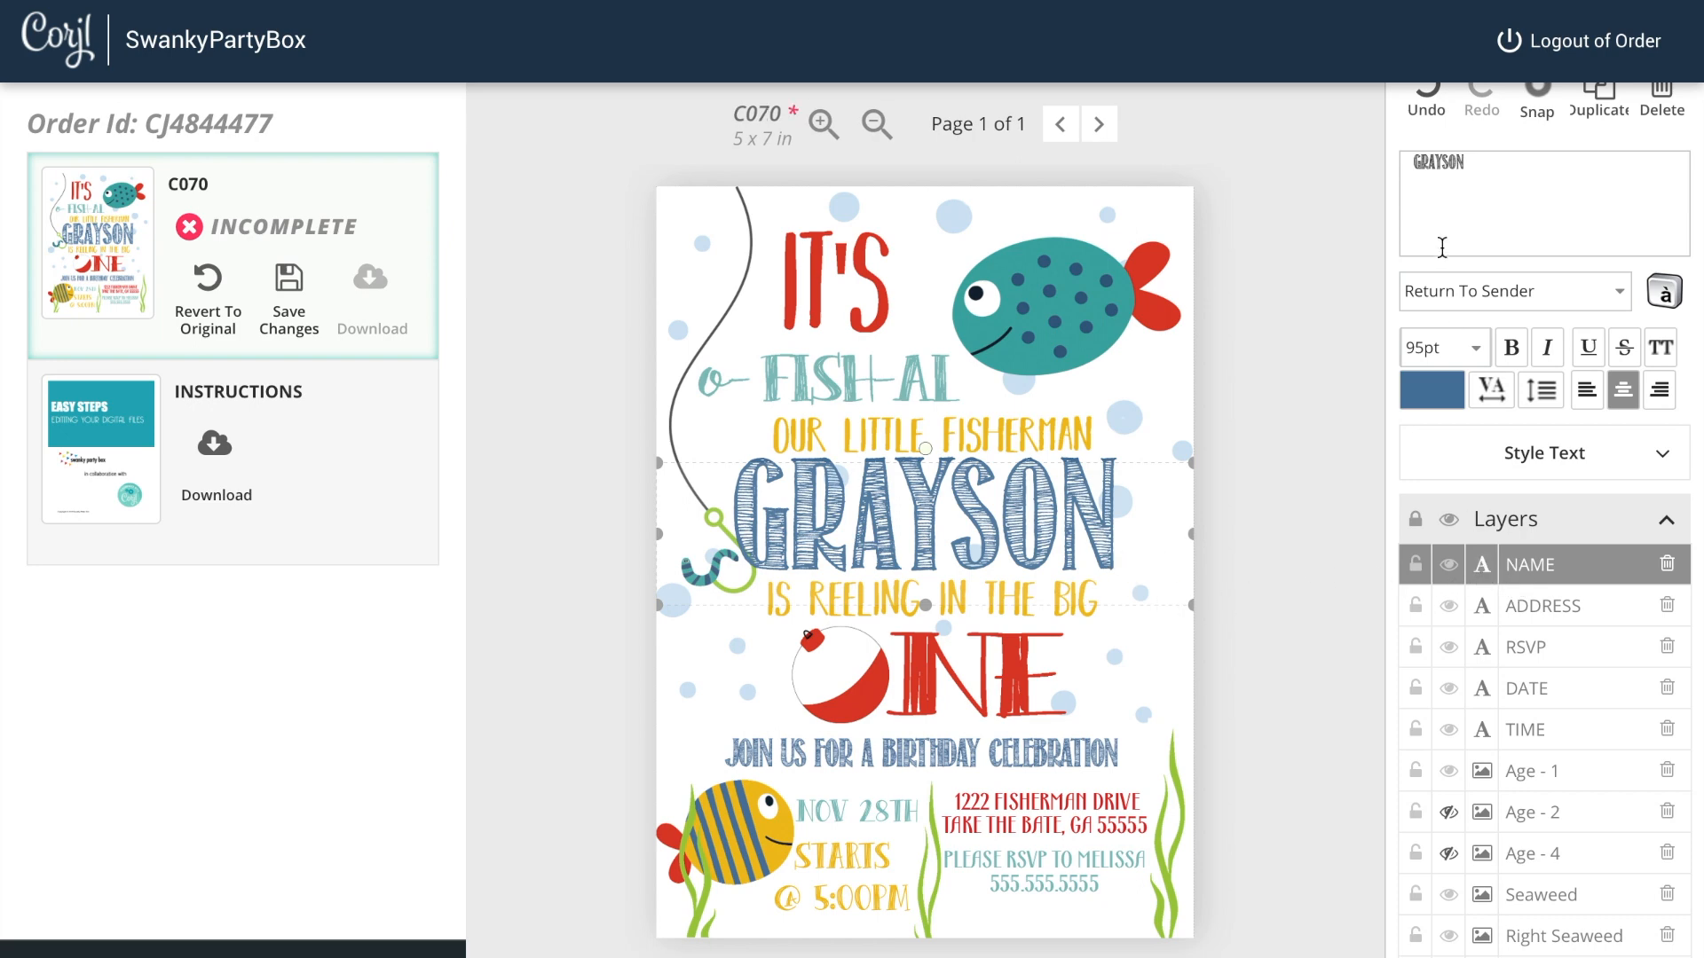
pyautogui.scroll(2, 1455, 267)
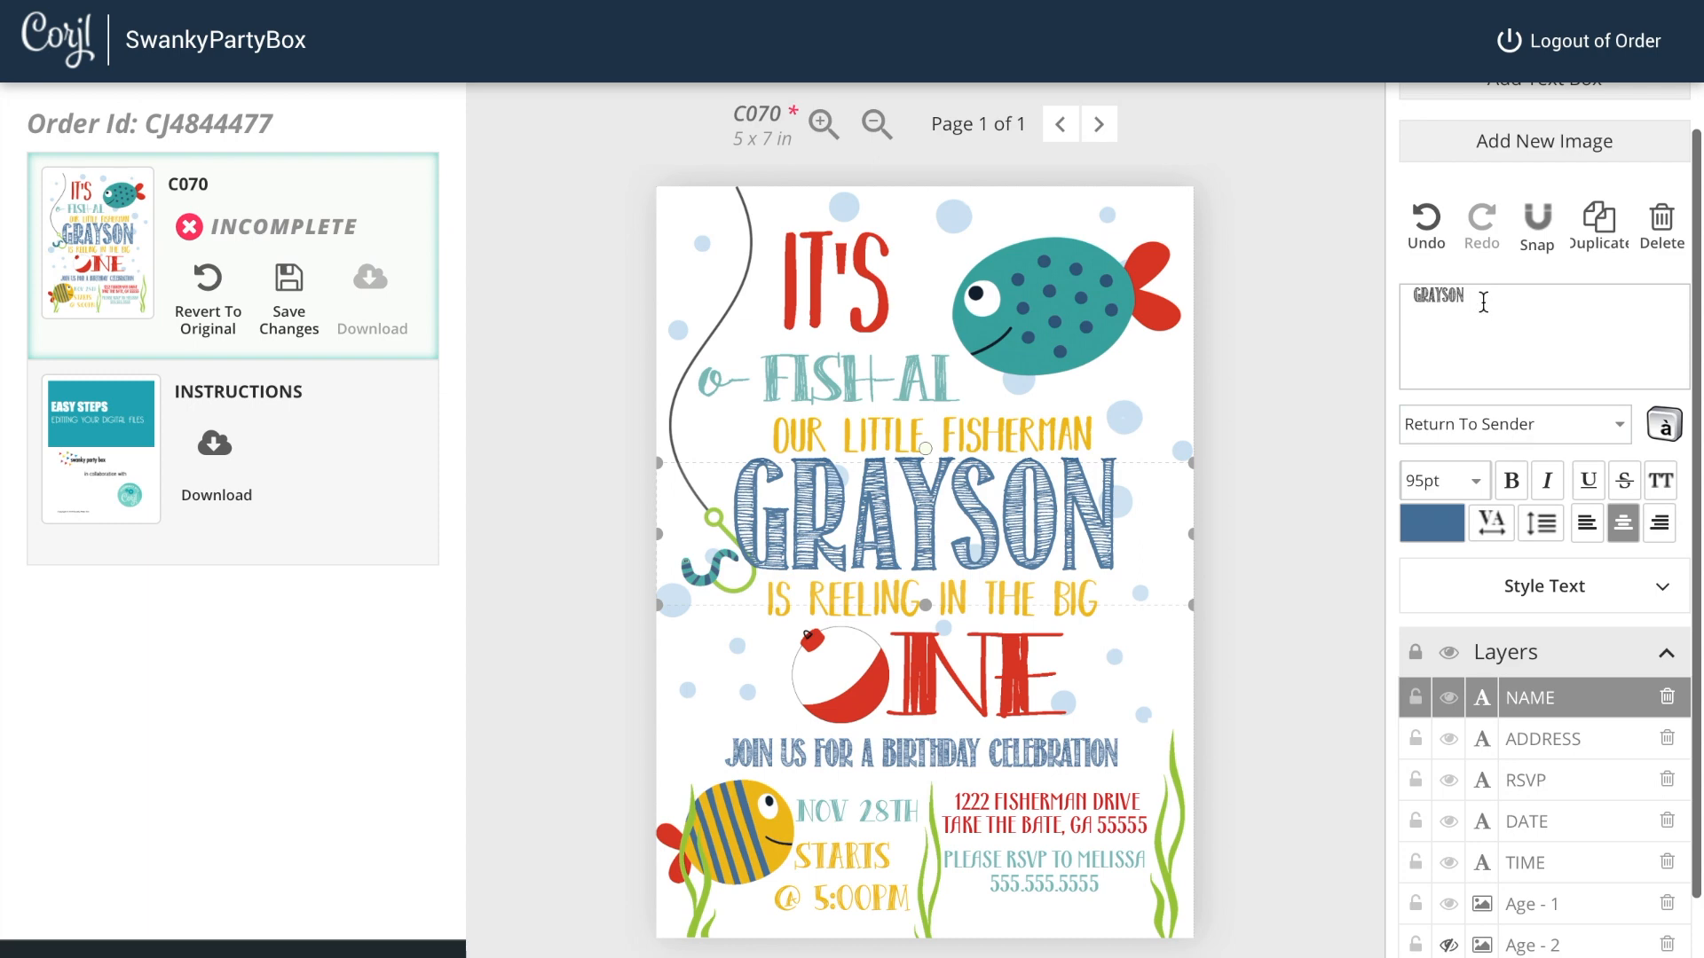
pyautogui.doubleClick(1443, 289)
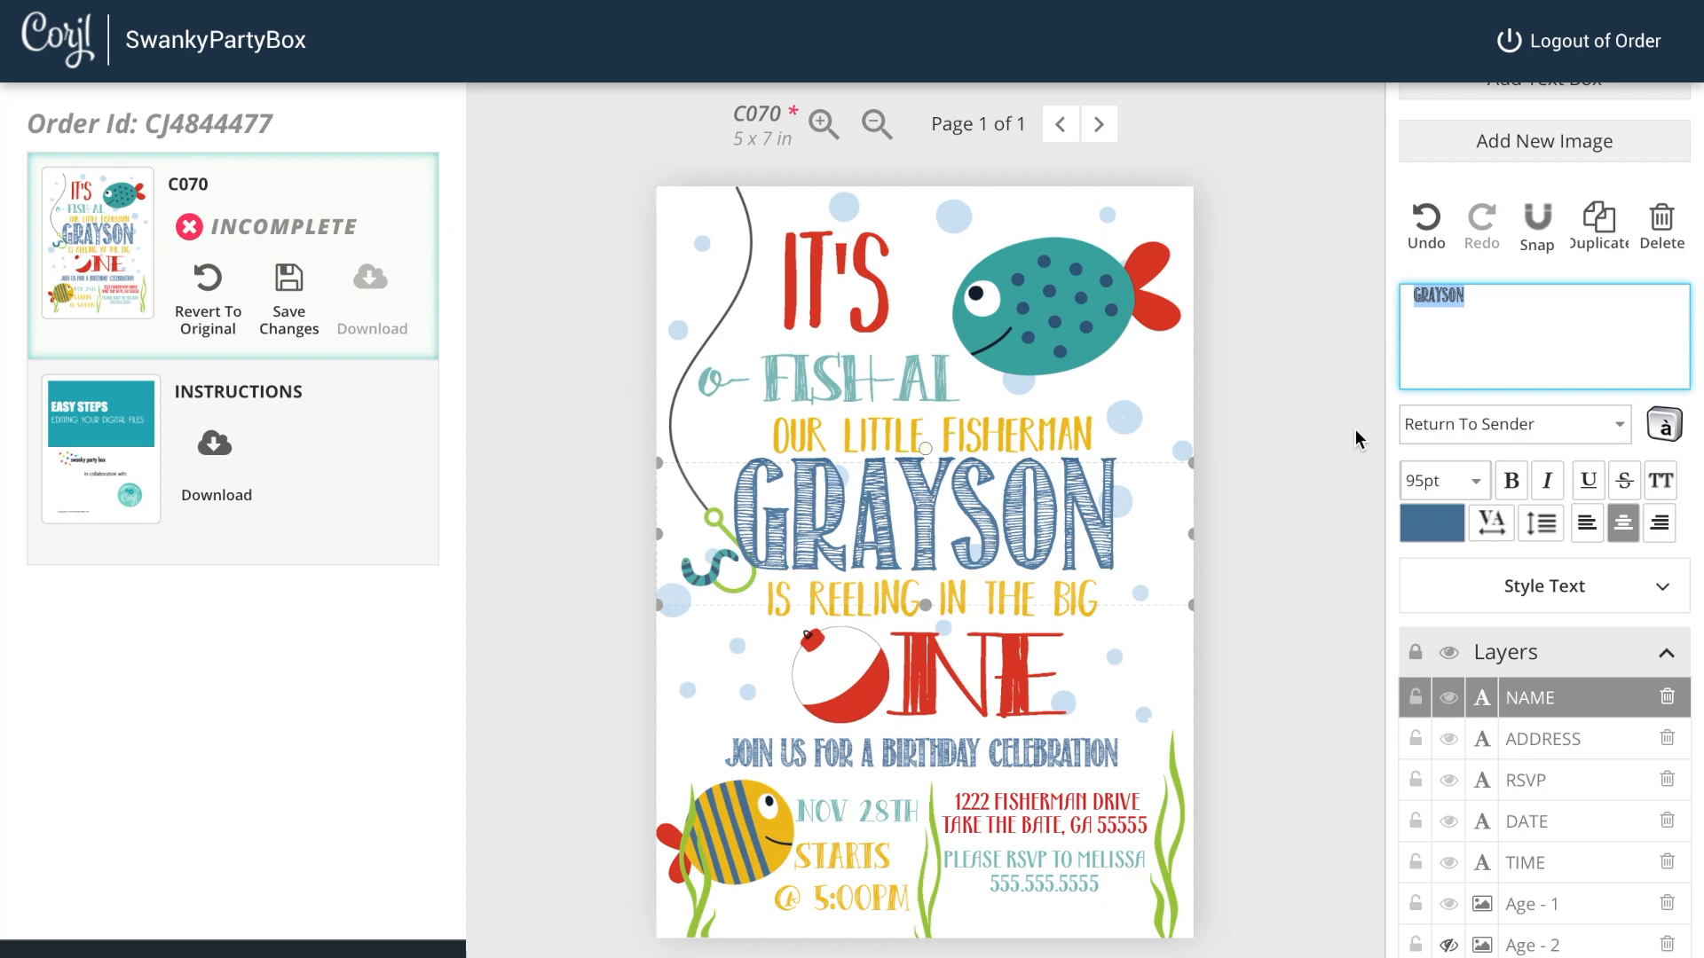
pyautogui.write('JOHN')
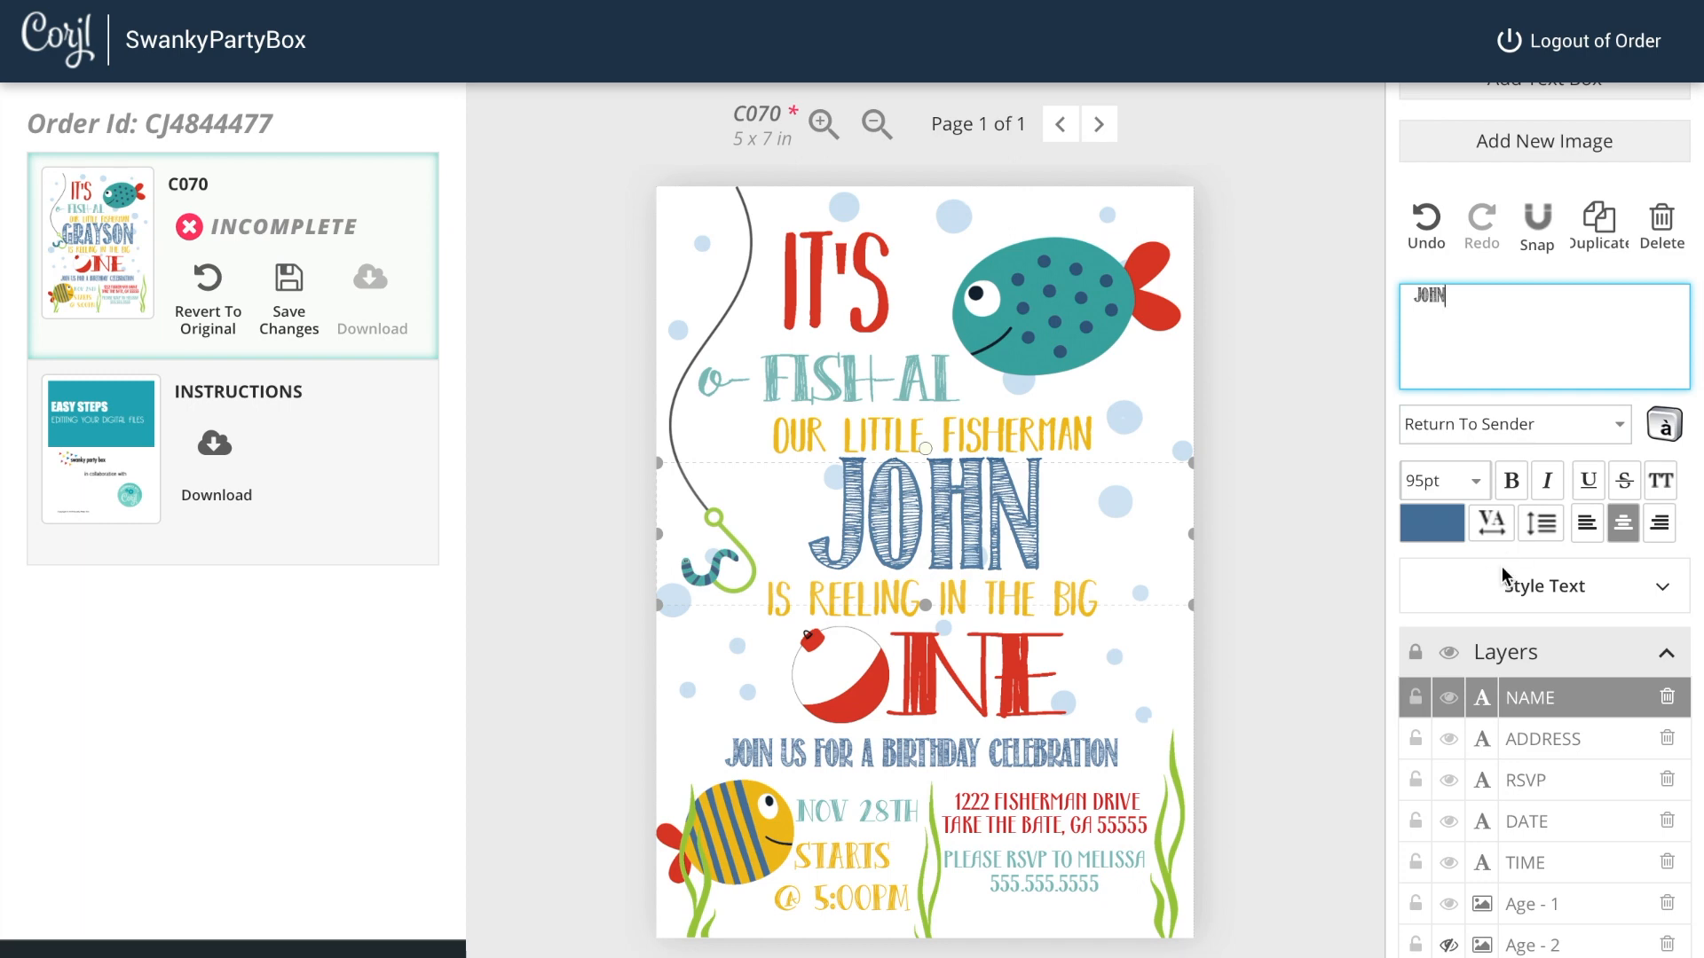
# Step: Try several different colours for the name text with the colour picker
pyautogui.click(1445, 522)
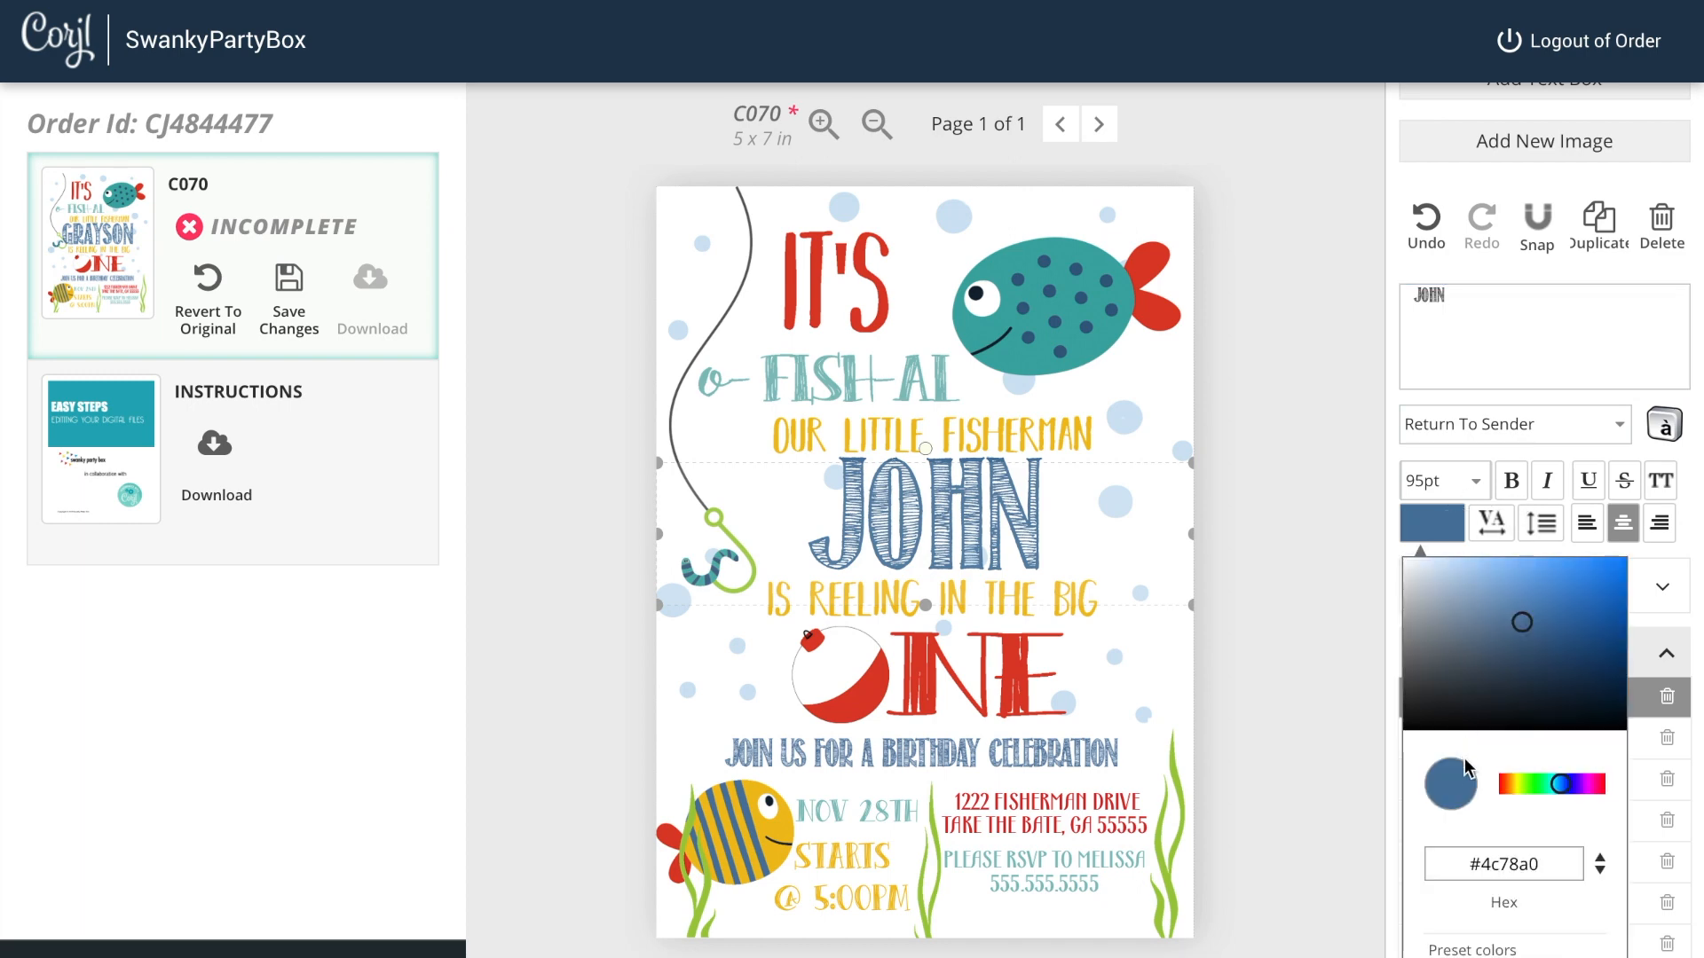
pyautogui.moveTo(1560, 784); pyautogui.dragTo(1511, 784)
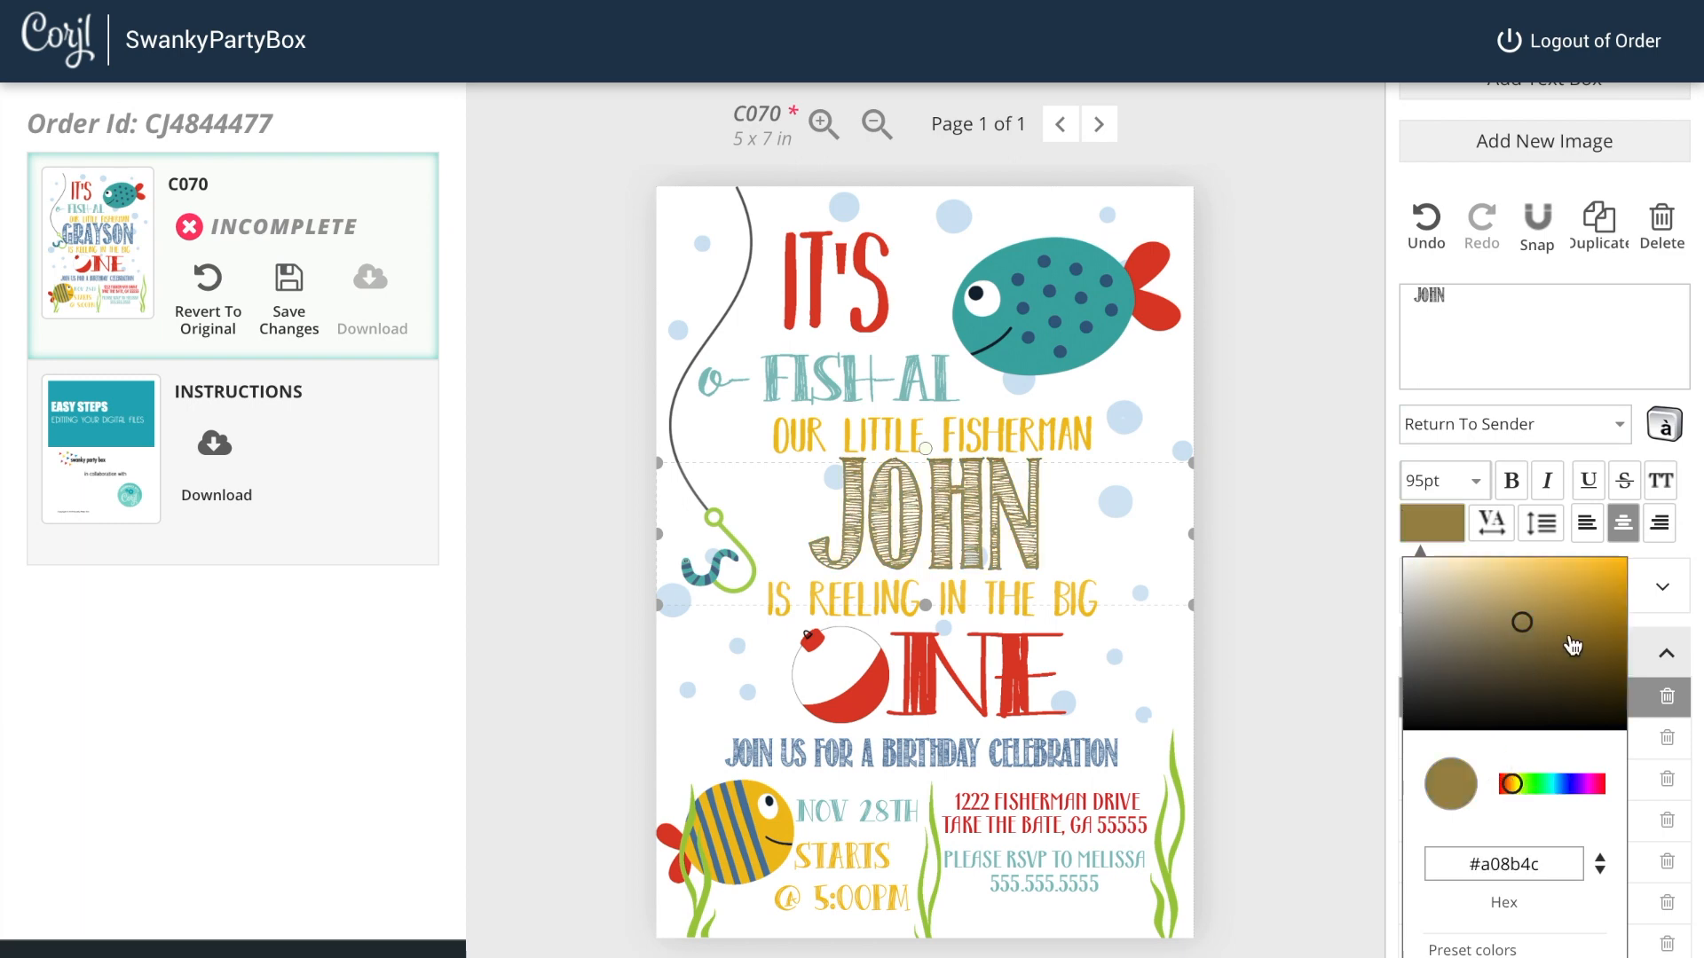
pyautogui.click(1599, 572)
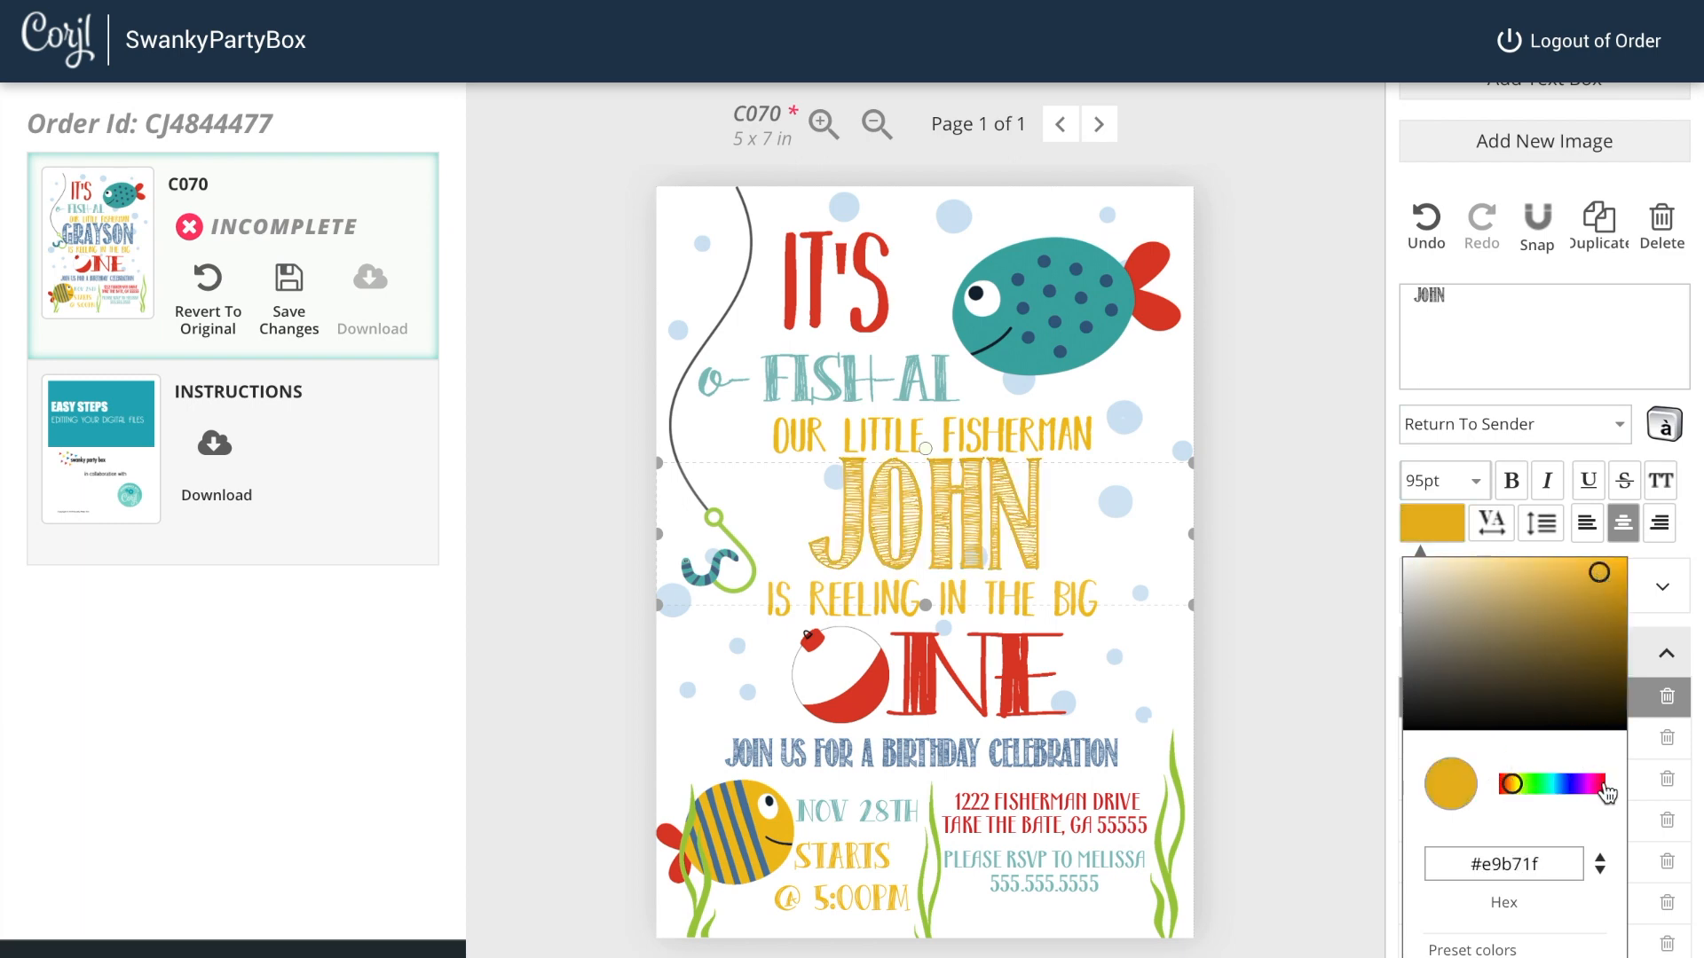
pyautogui.click(1607, 789)
pyautogui.click(1586, 600)
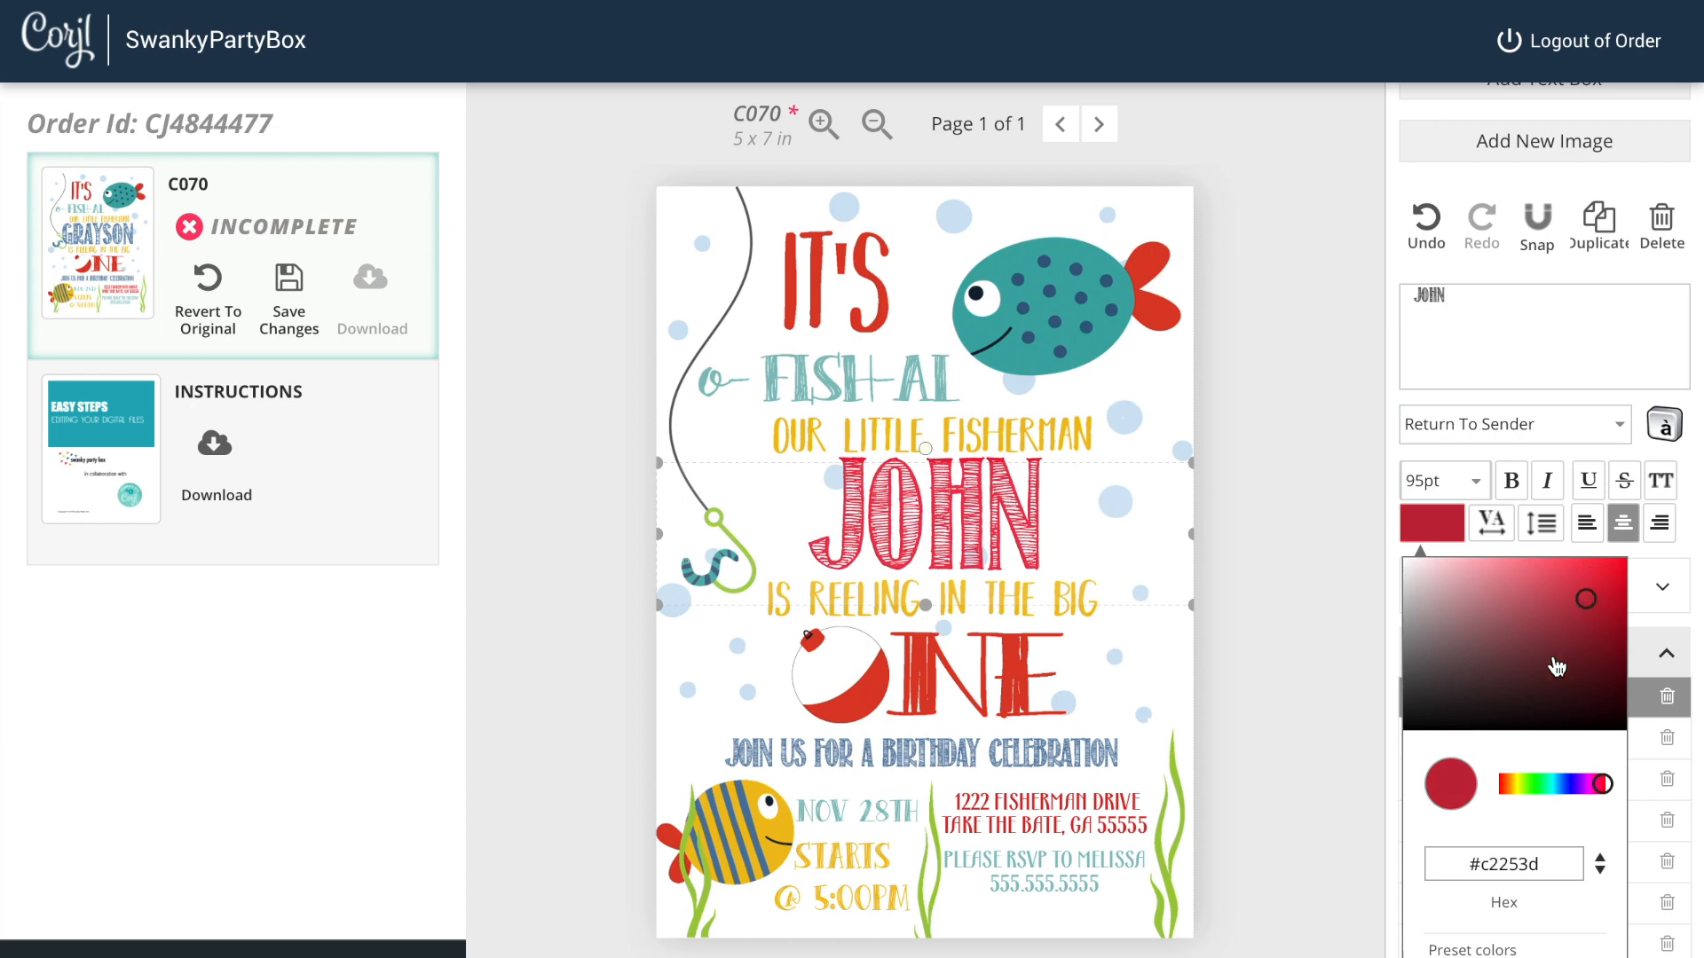
pyautogui.moveTo(1522, 693); pyautogui.dragTo(1452, 639)
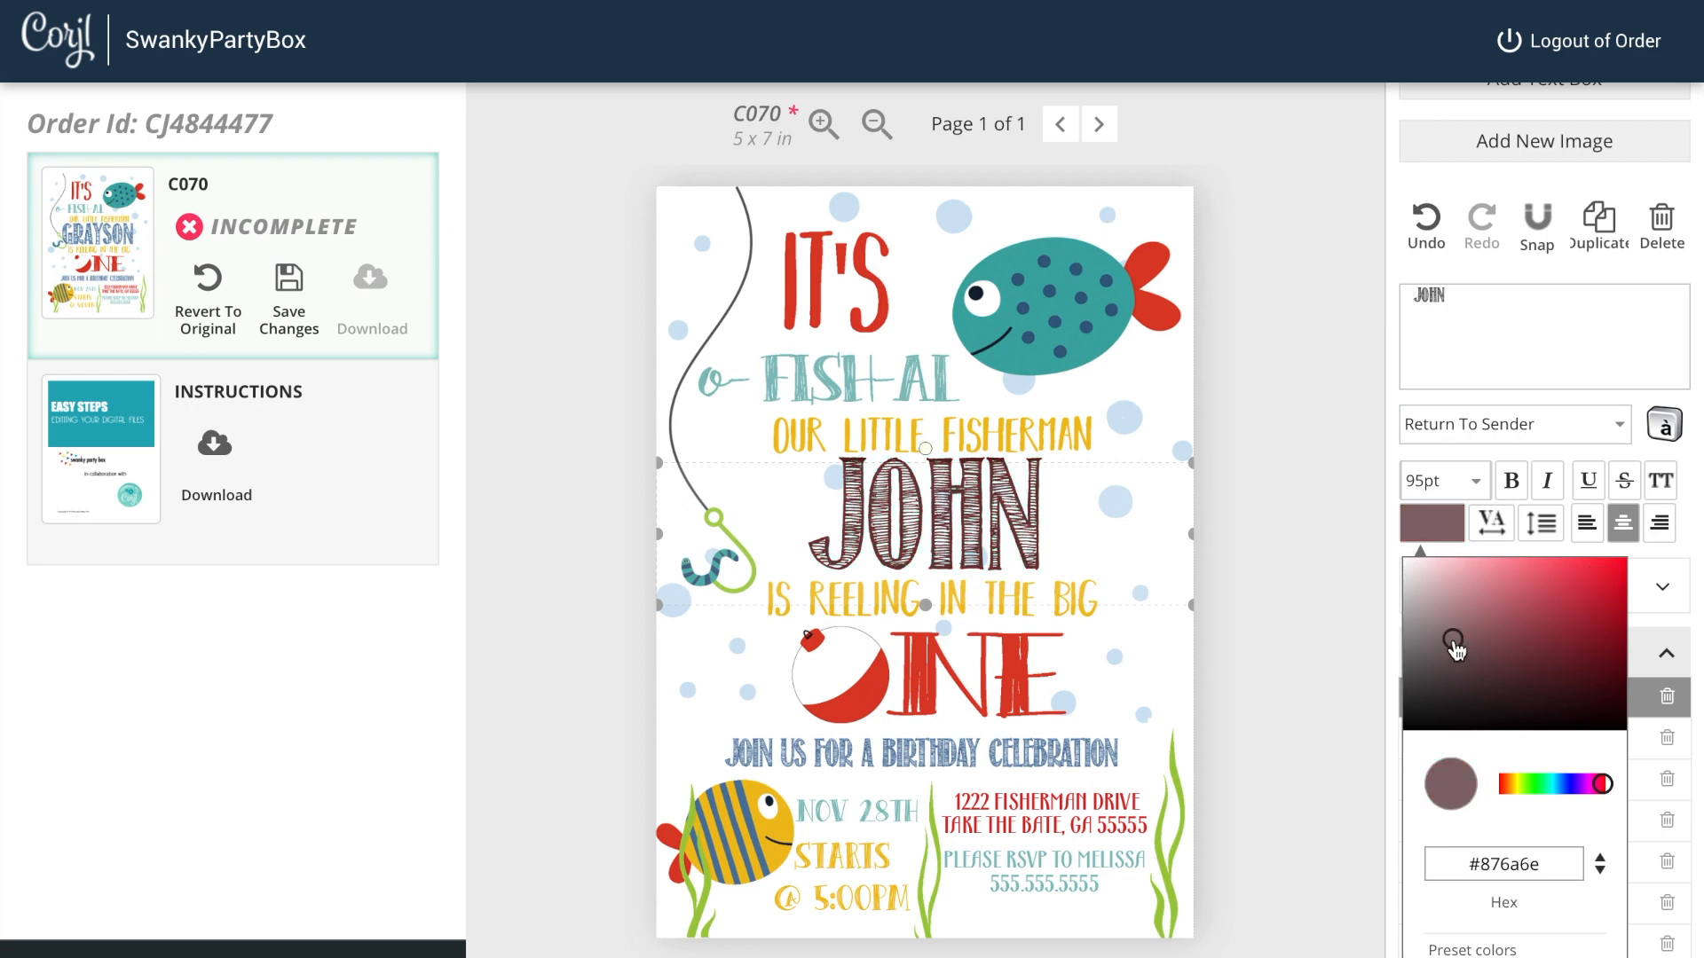
pyautogui.click(1534, 785)
pyautogui.click(1524, 594)
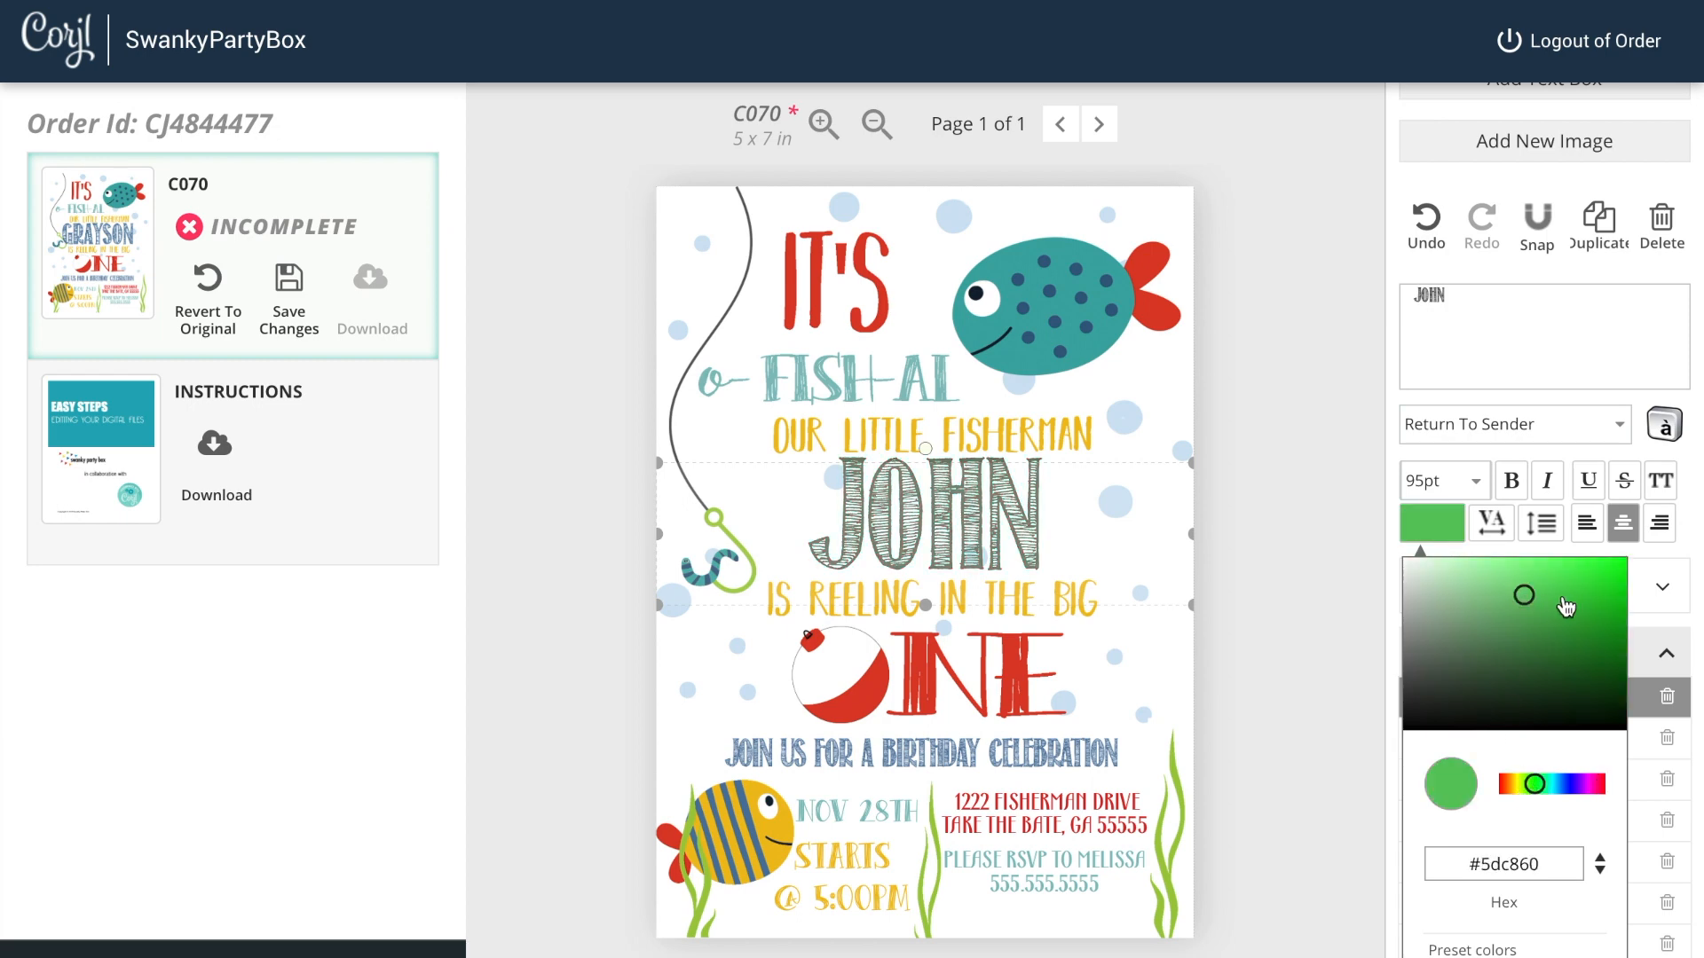
pyautogui.click(1594, 561)
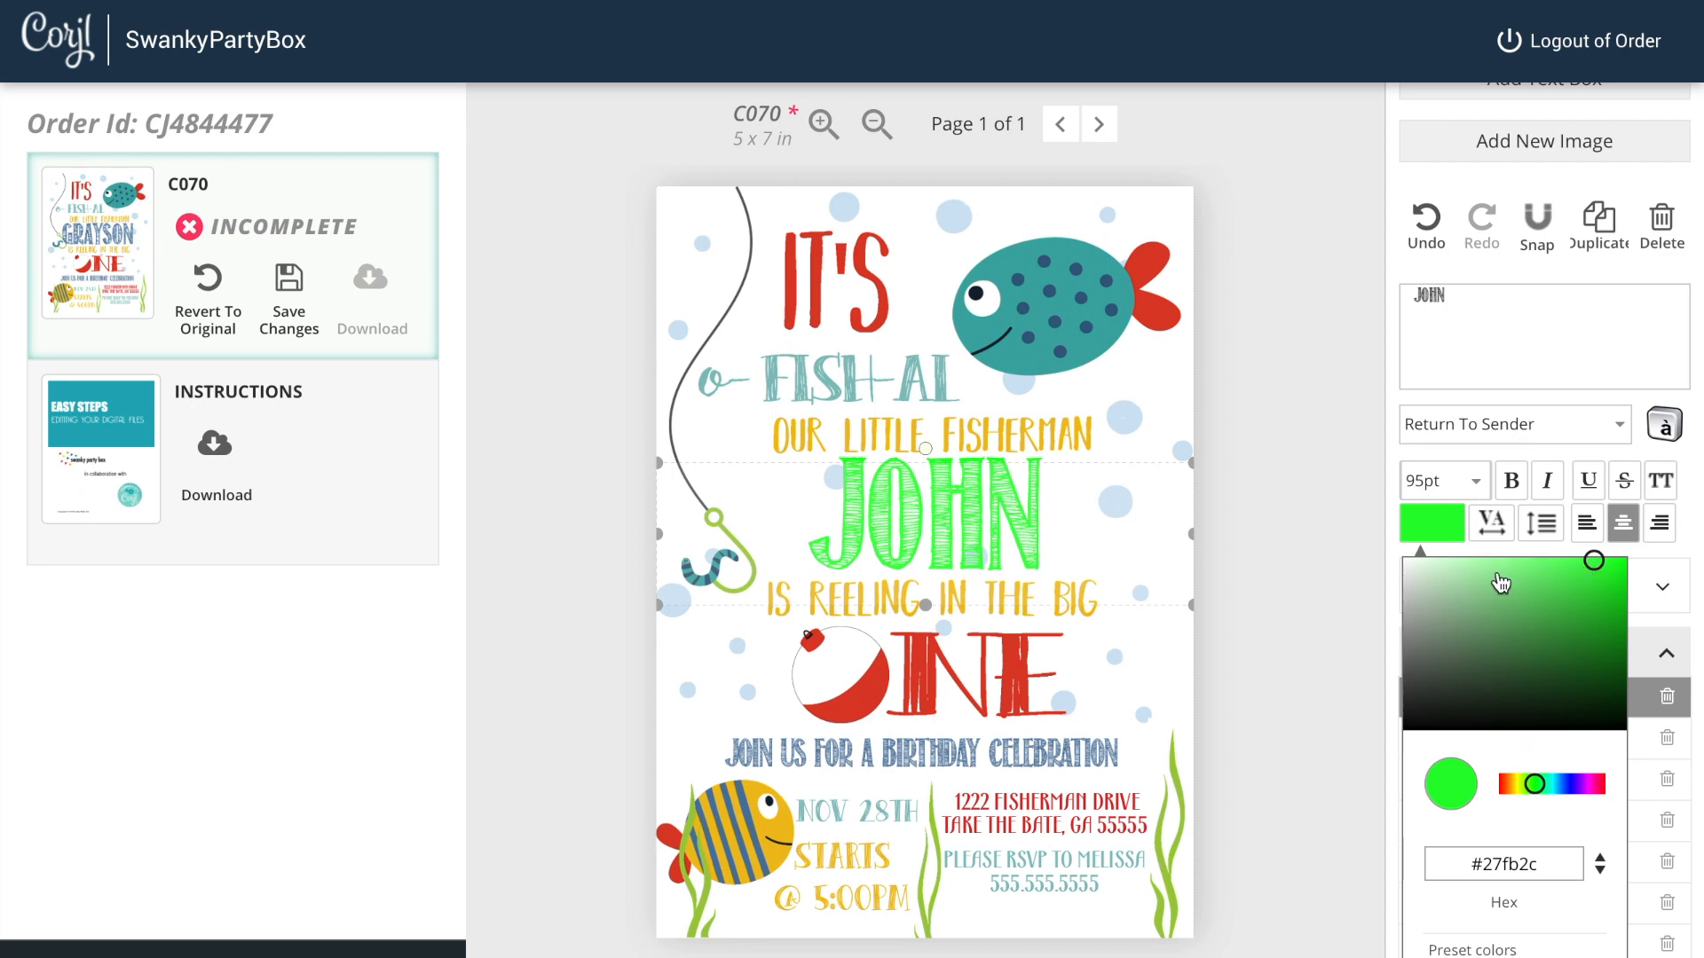
# Step: Undo the name colour changes back to the original blue
pyautogui.click(1438, 235)
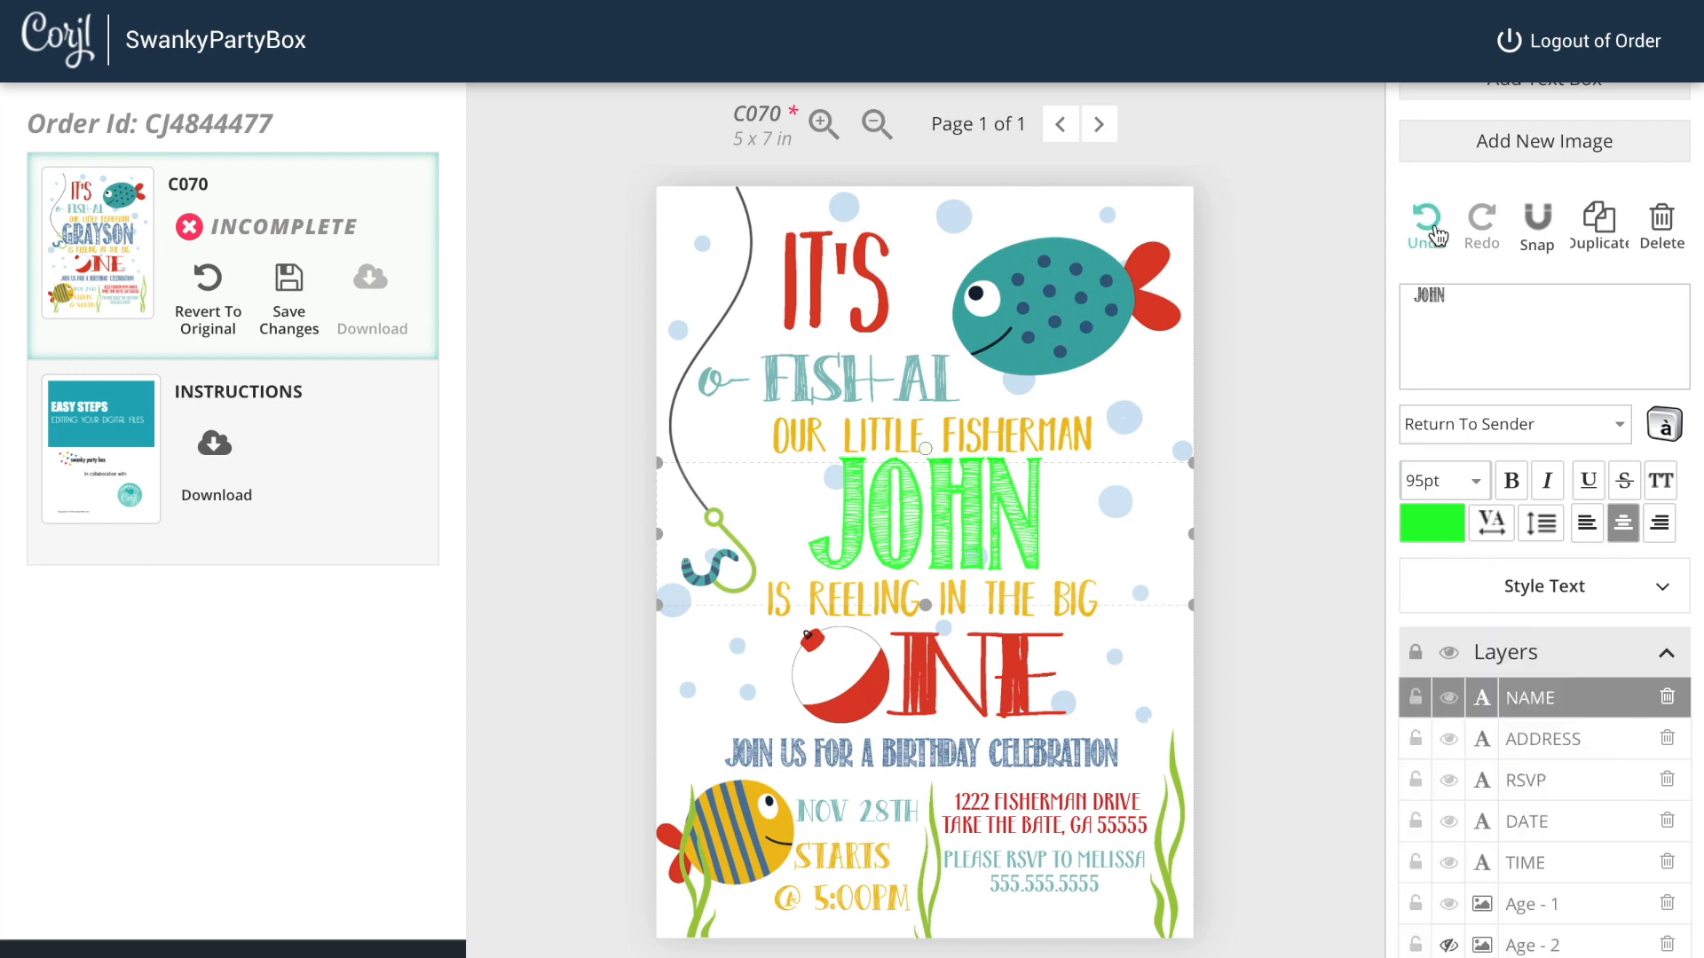
pyautogui.click(1438, 235)
pyautogui.click(1434, 233)
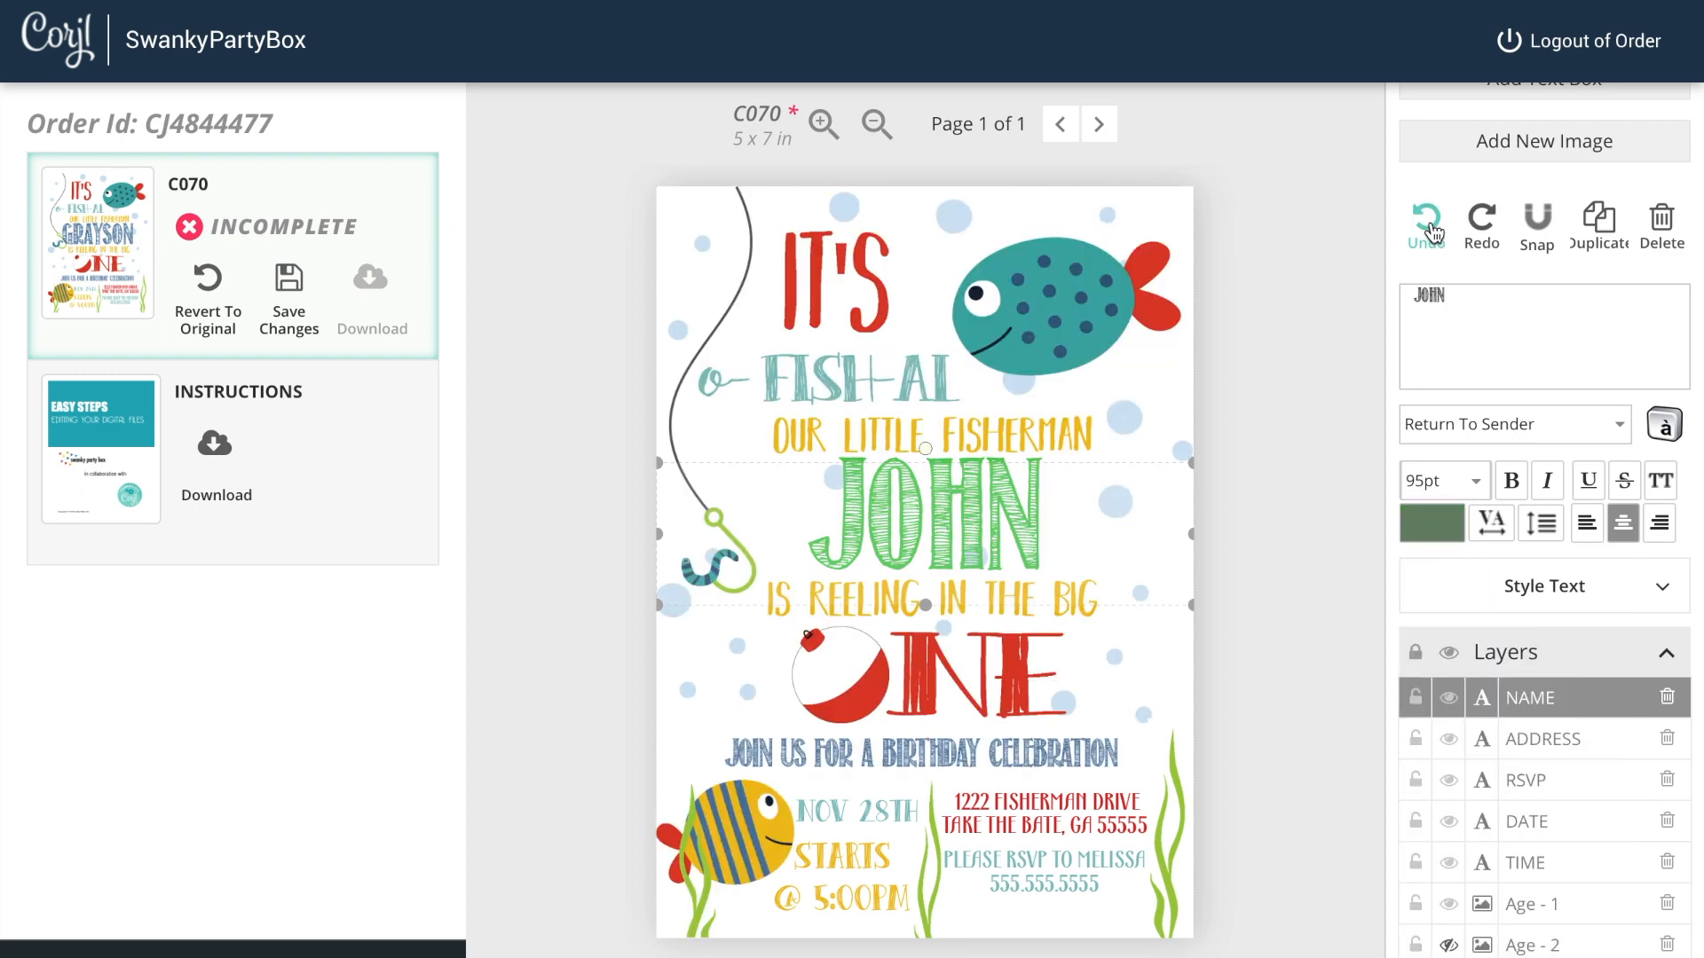
pyautogui.click(1435, 233)
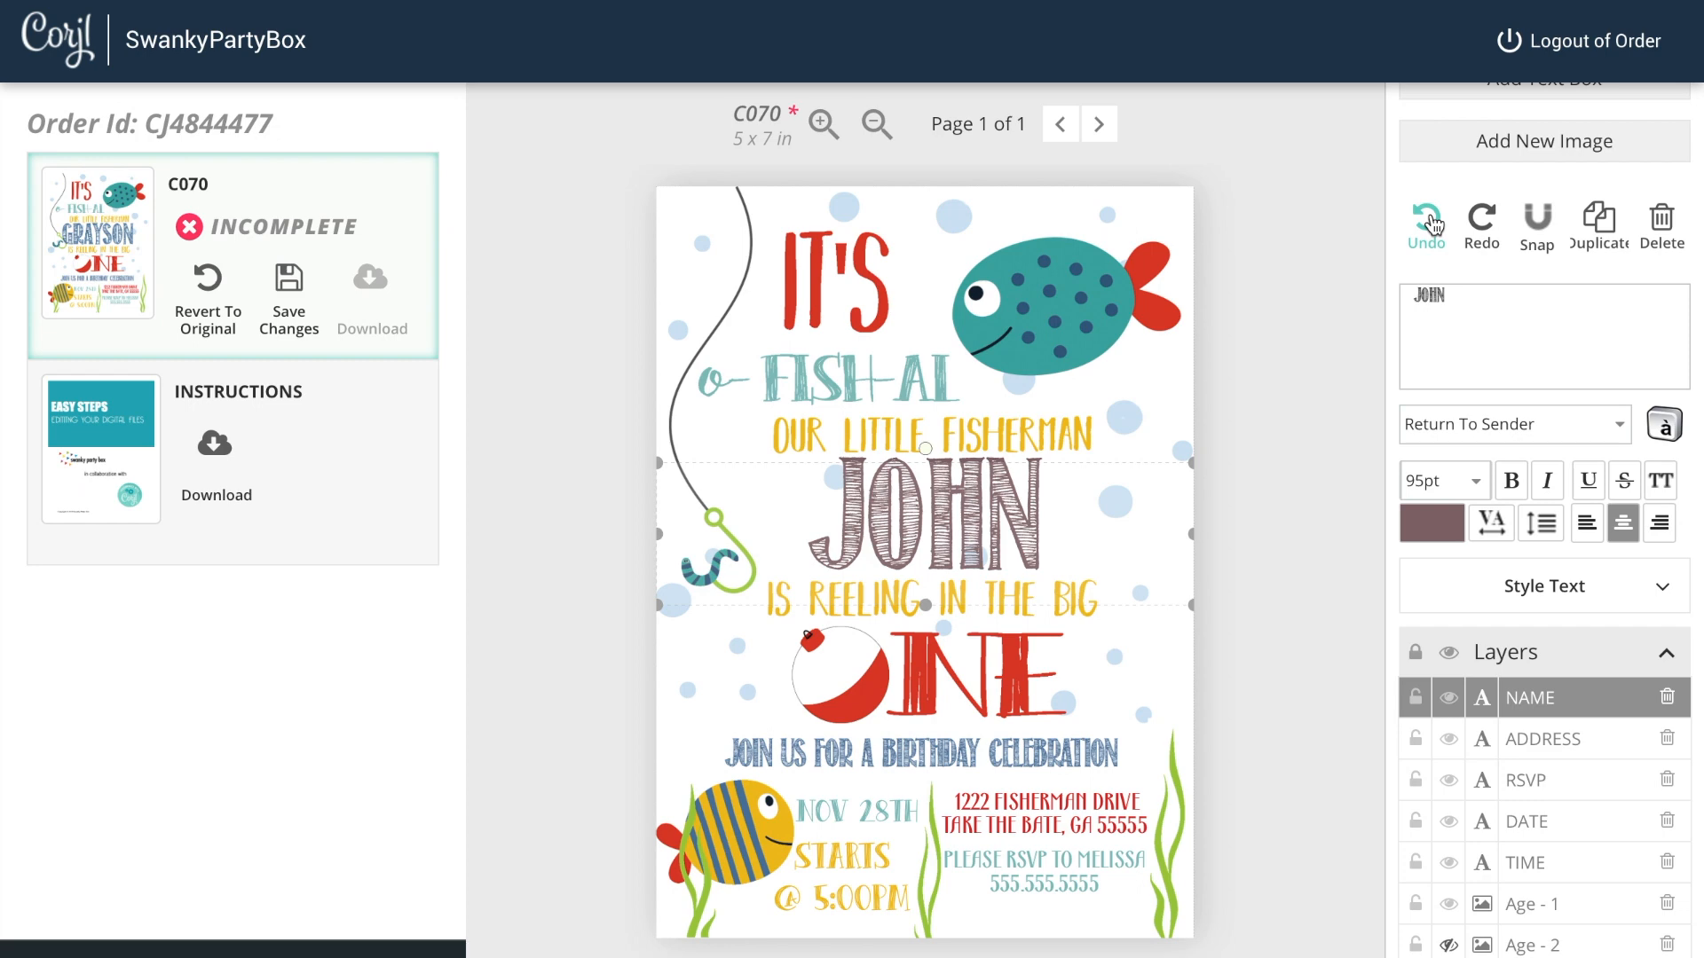
pyautogui.click(1434, 228)
pyautogui.click(1434, 223)
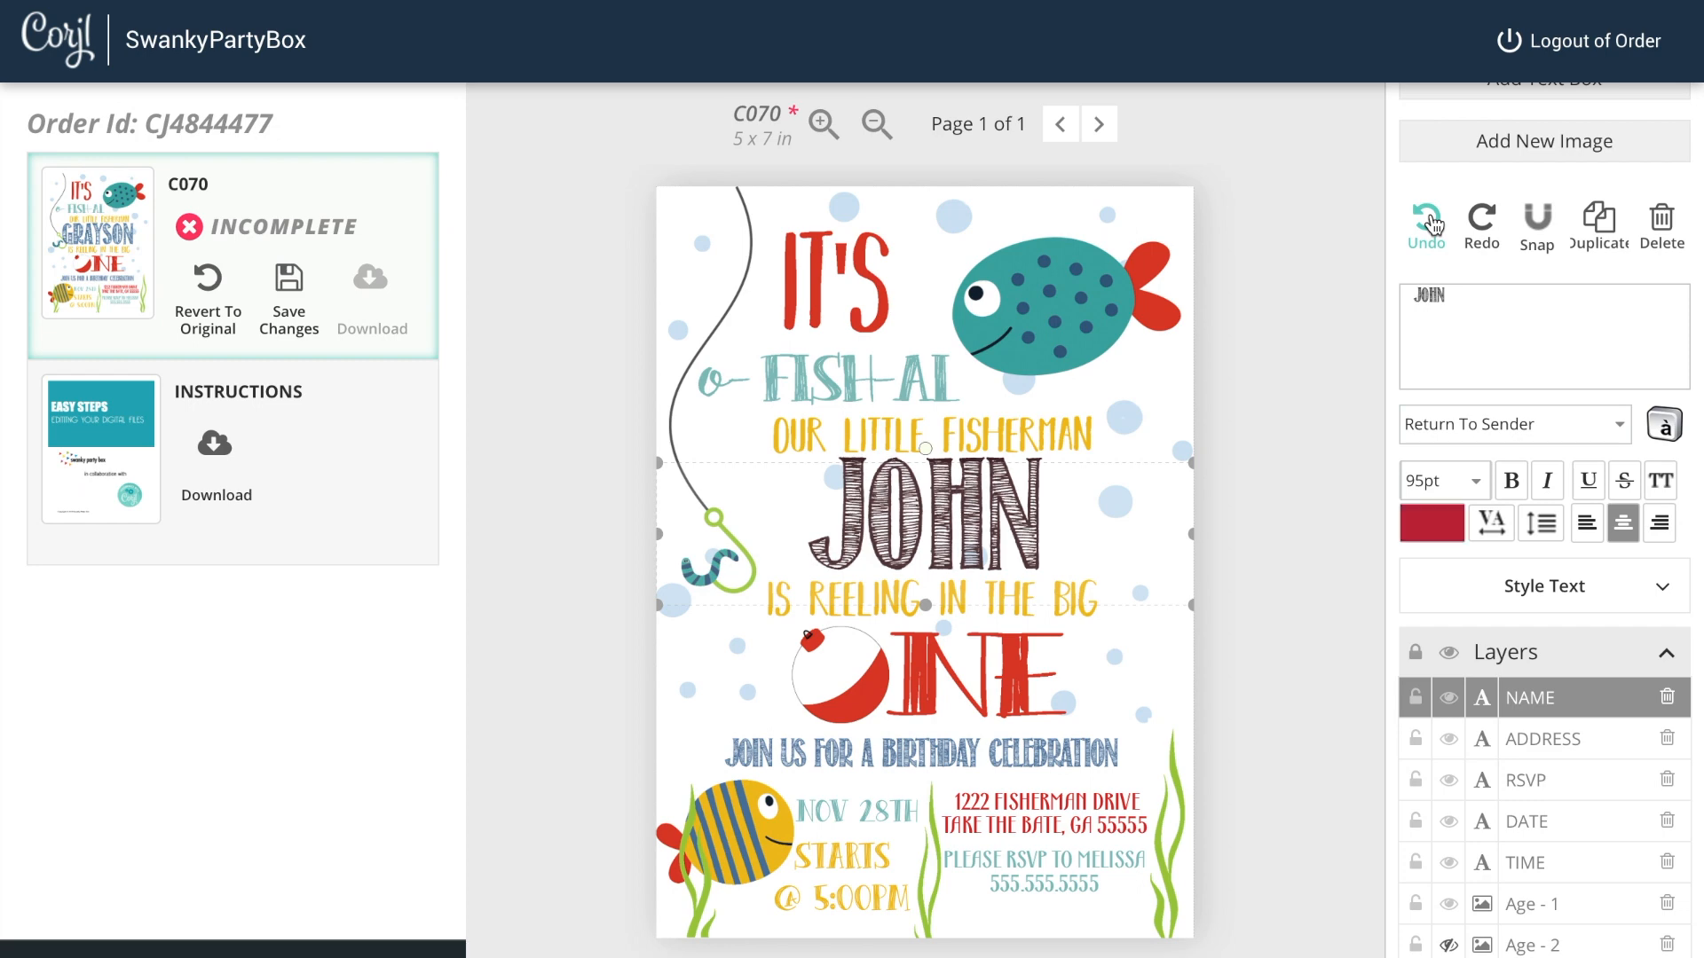
pyautogui.click(1434, 224)
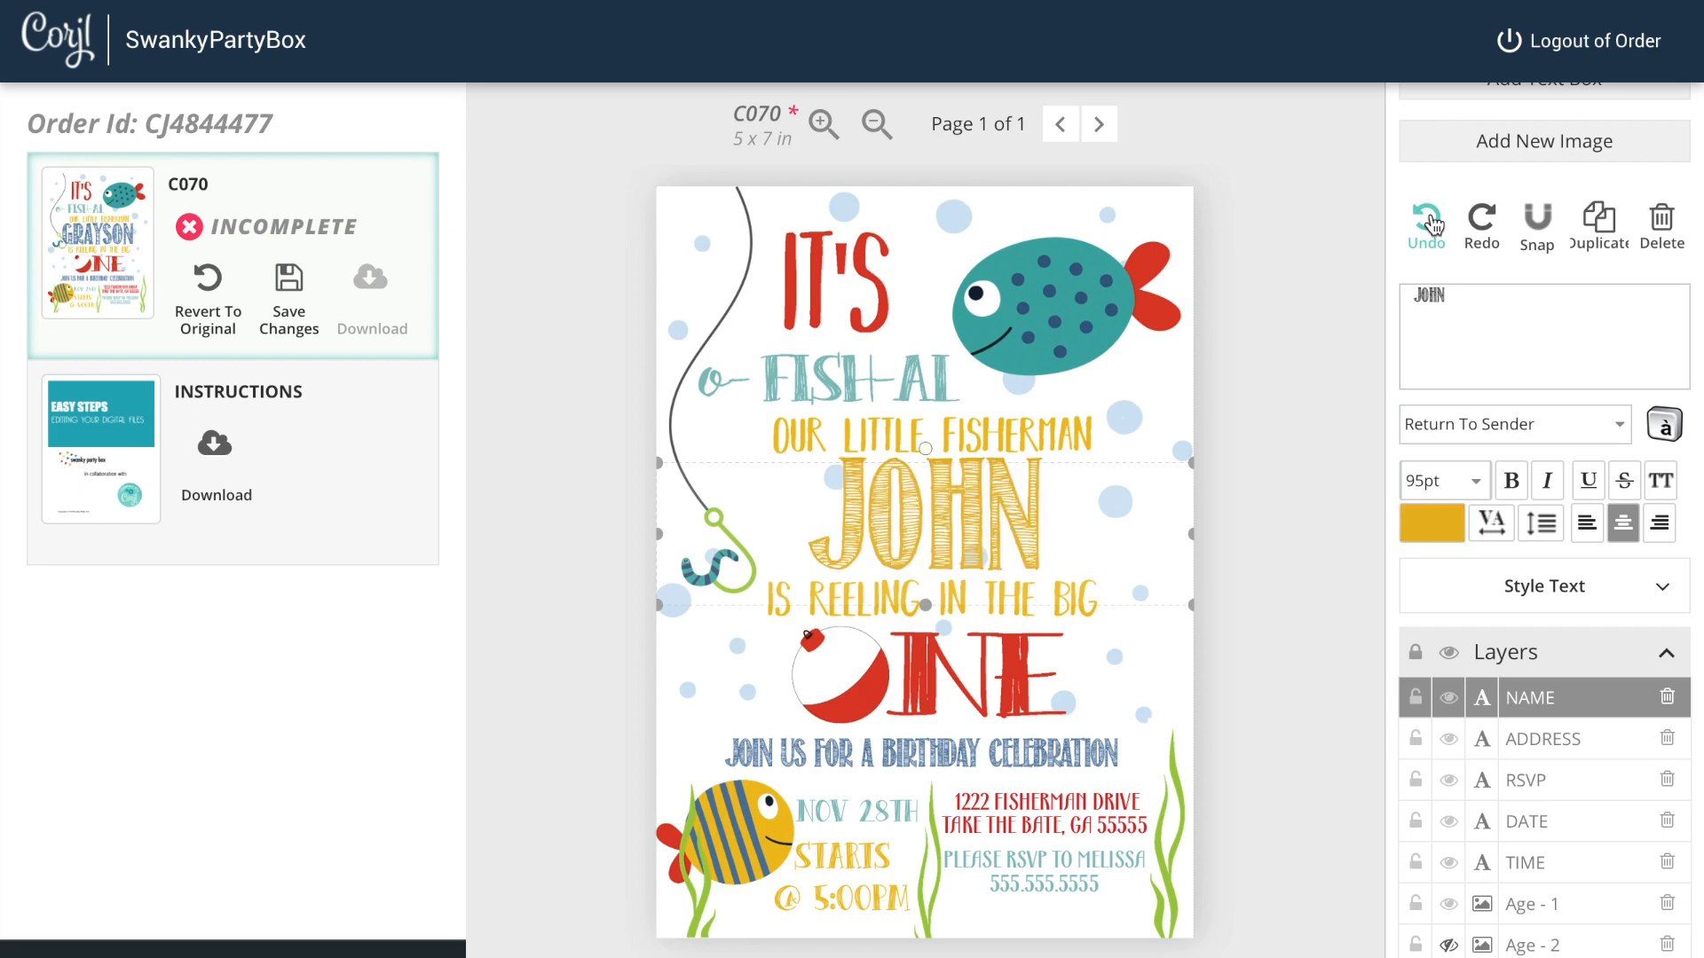
pyautogui.click(1434, 223)
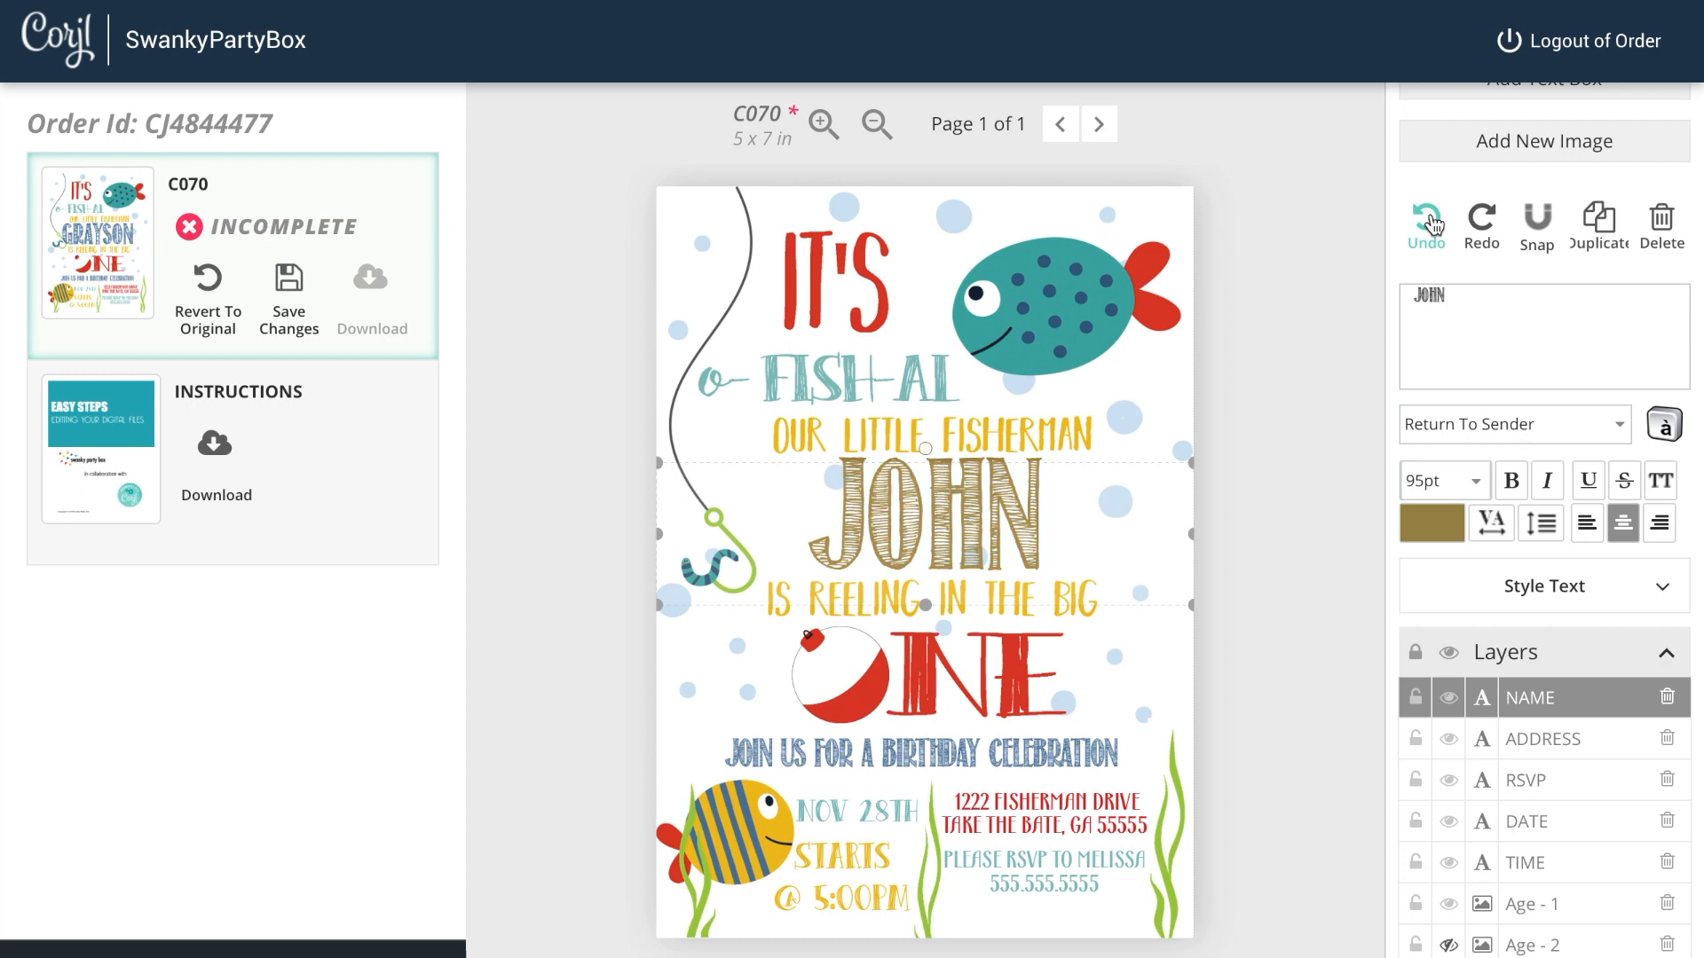
pyautogui.click(1434, 224)
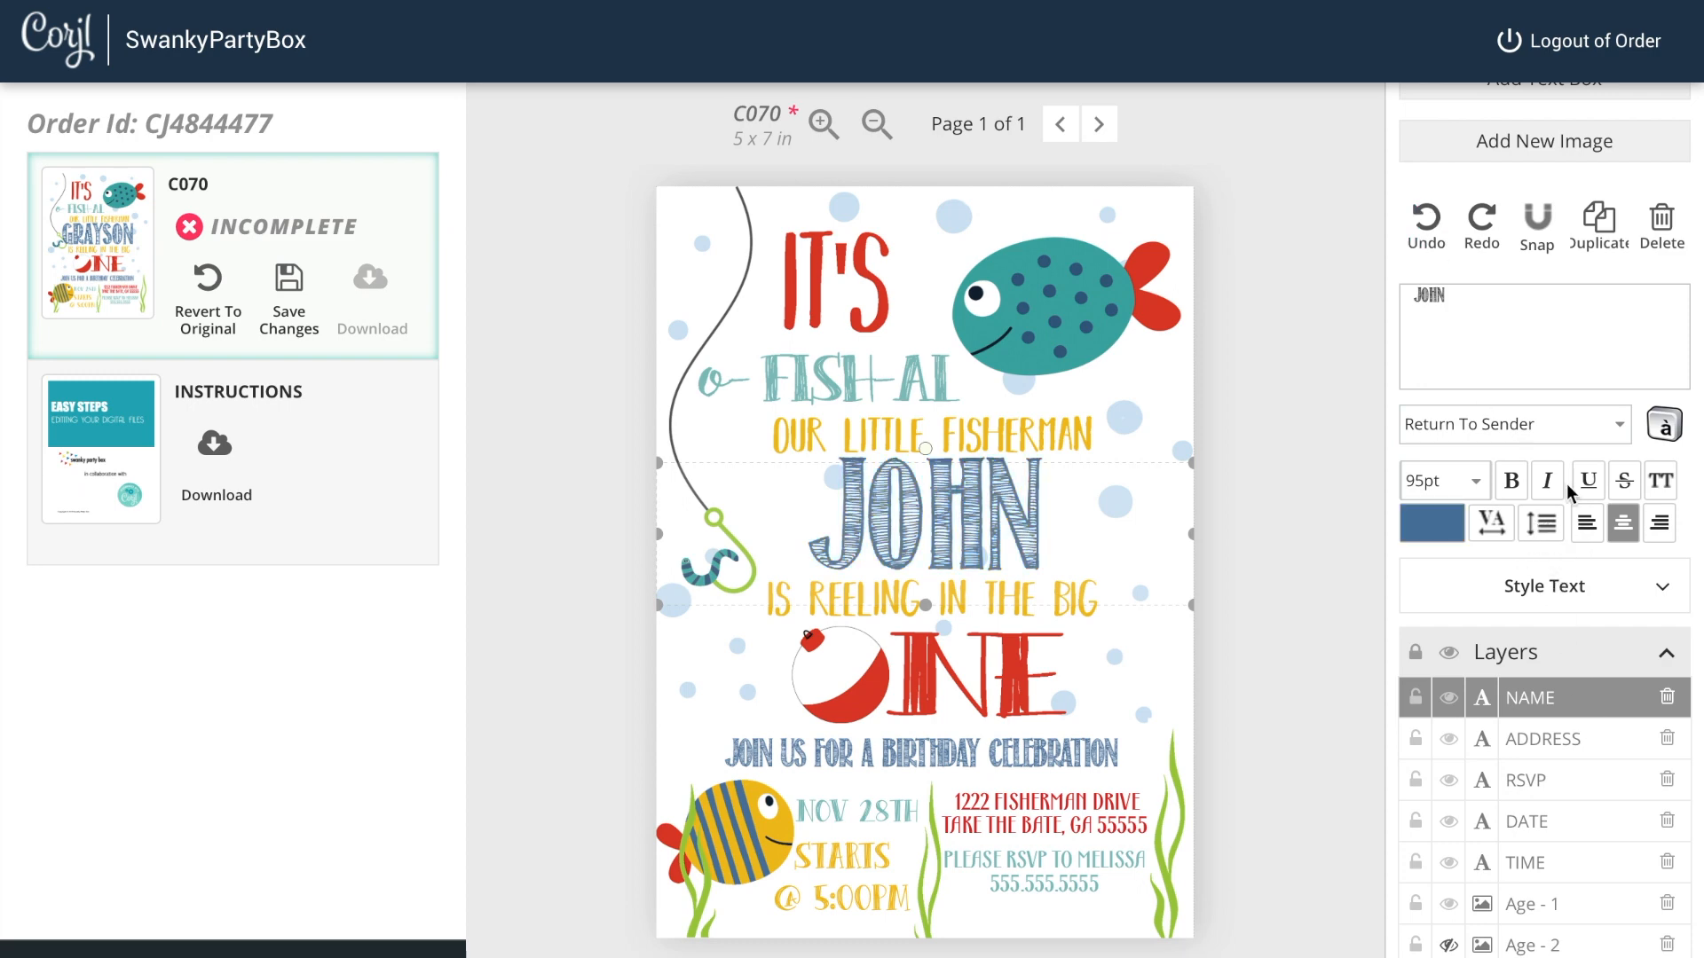
# Step: Try bold and italic styles on the name text and turn them off again
pyautogui.click(1517, 486)
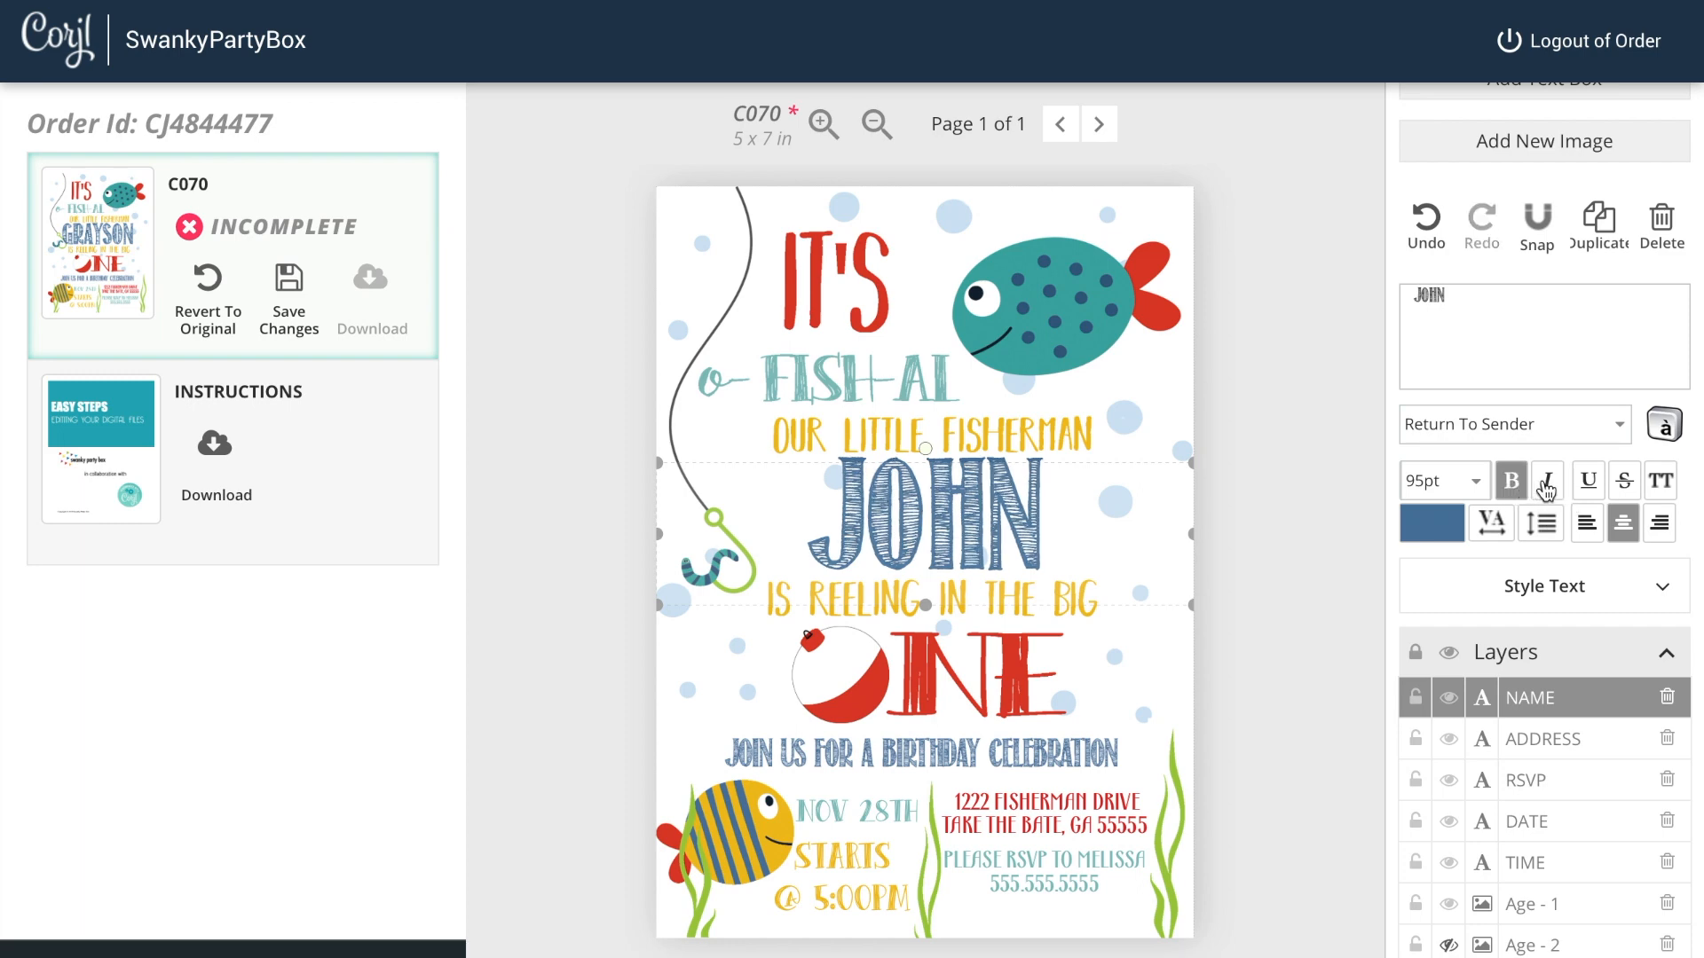
pyautogui.click(1546, 489)
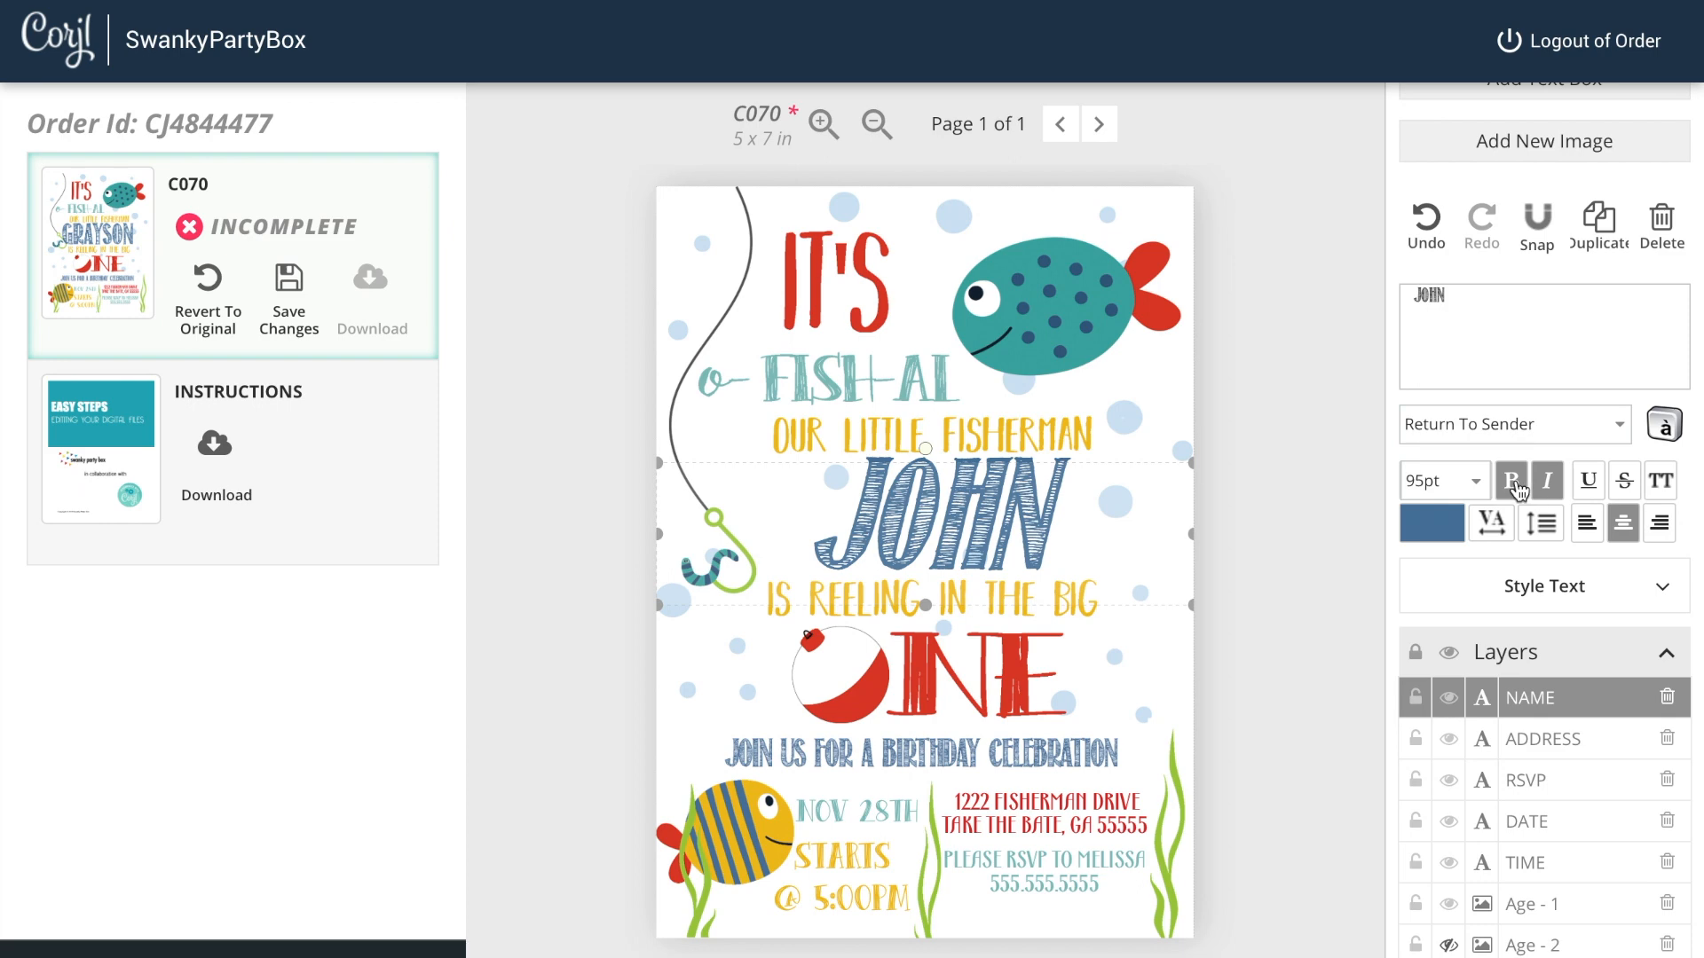
pyautogui.click(1519, 488)
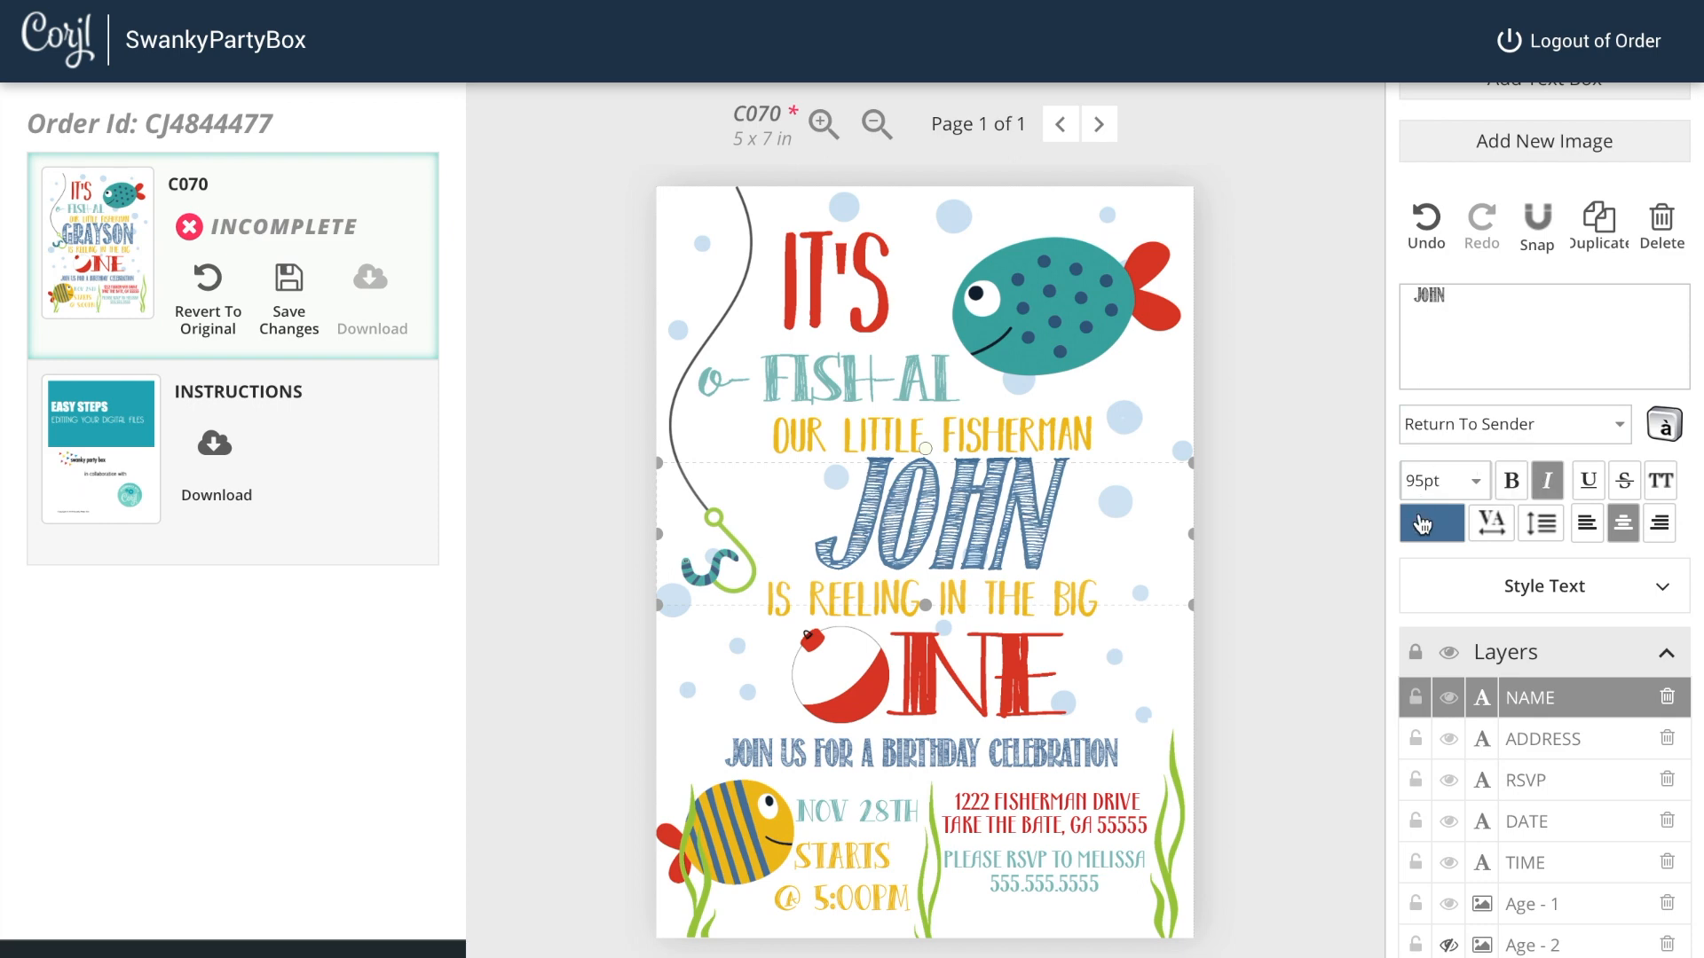
pyautogui.click(1547, 489)
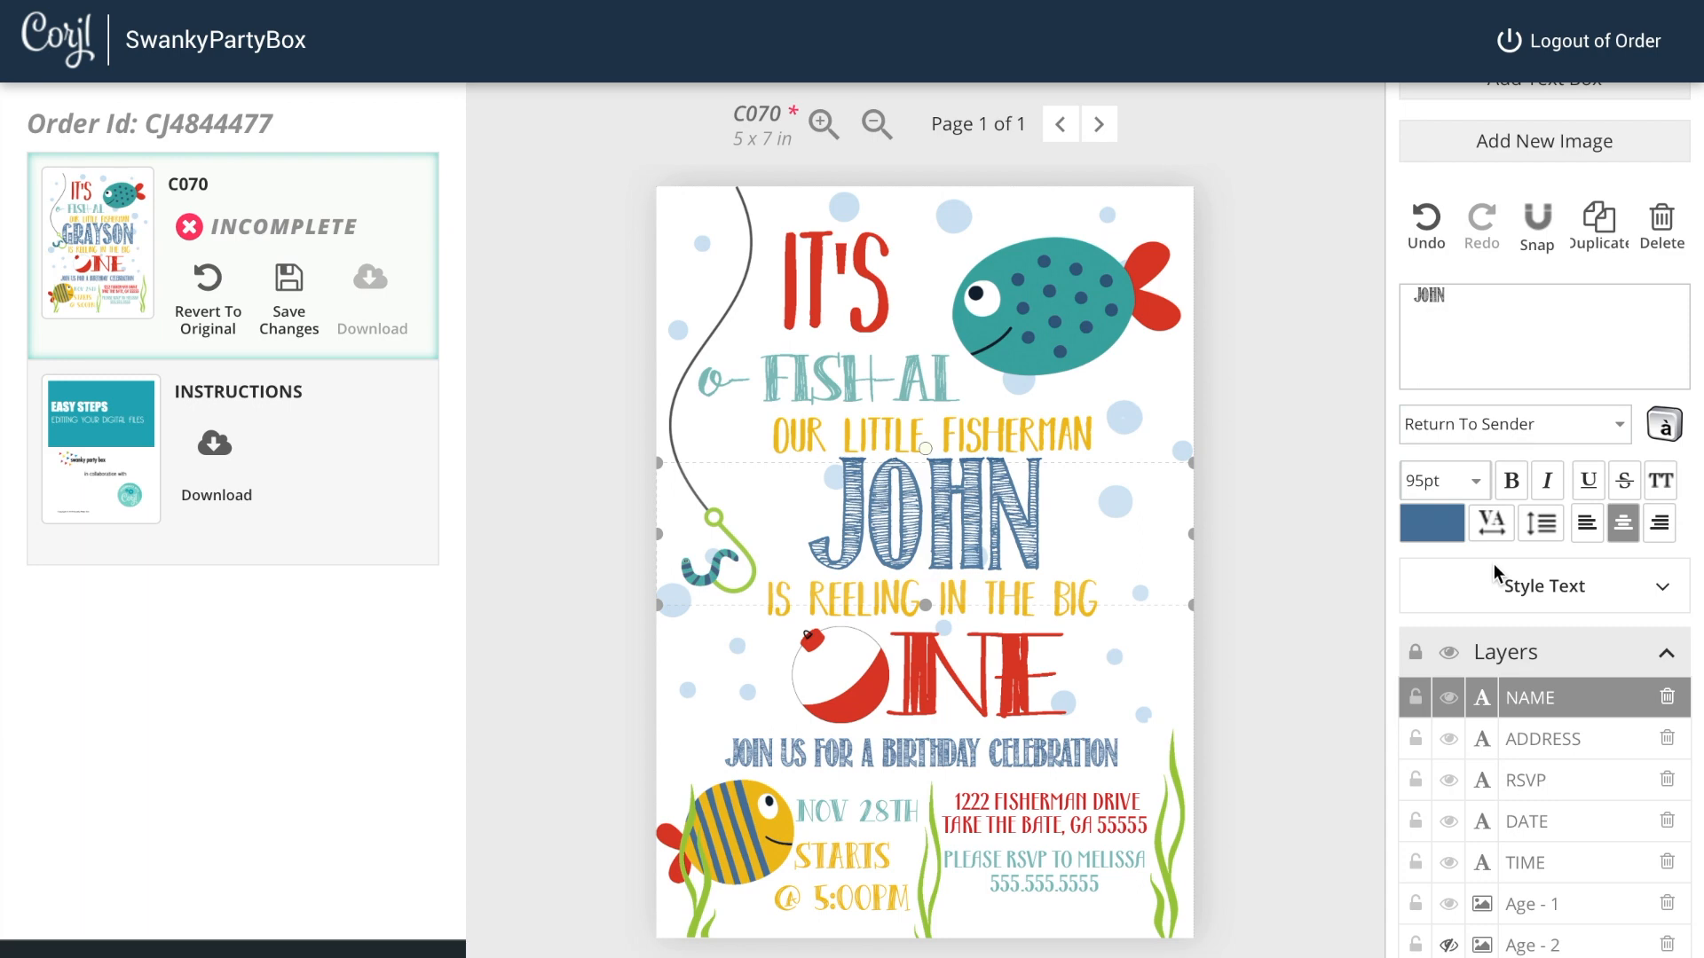
# Step: Select the address layer and replace the first address line with a new street address
pyautogui.click(1491, 748)
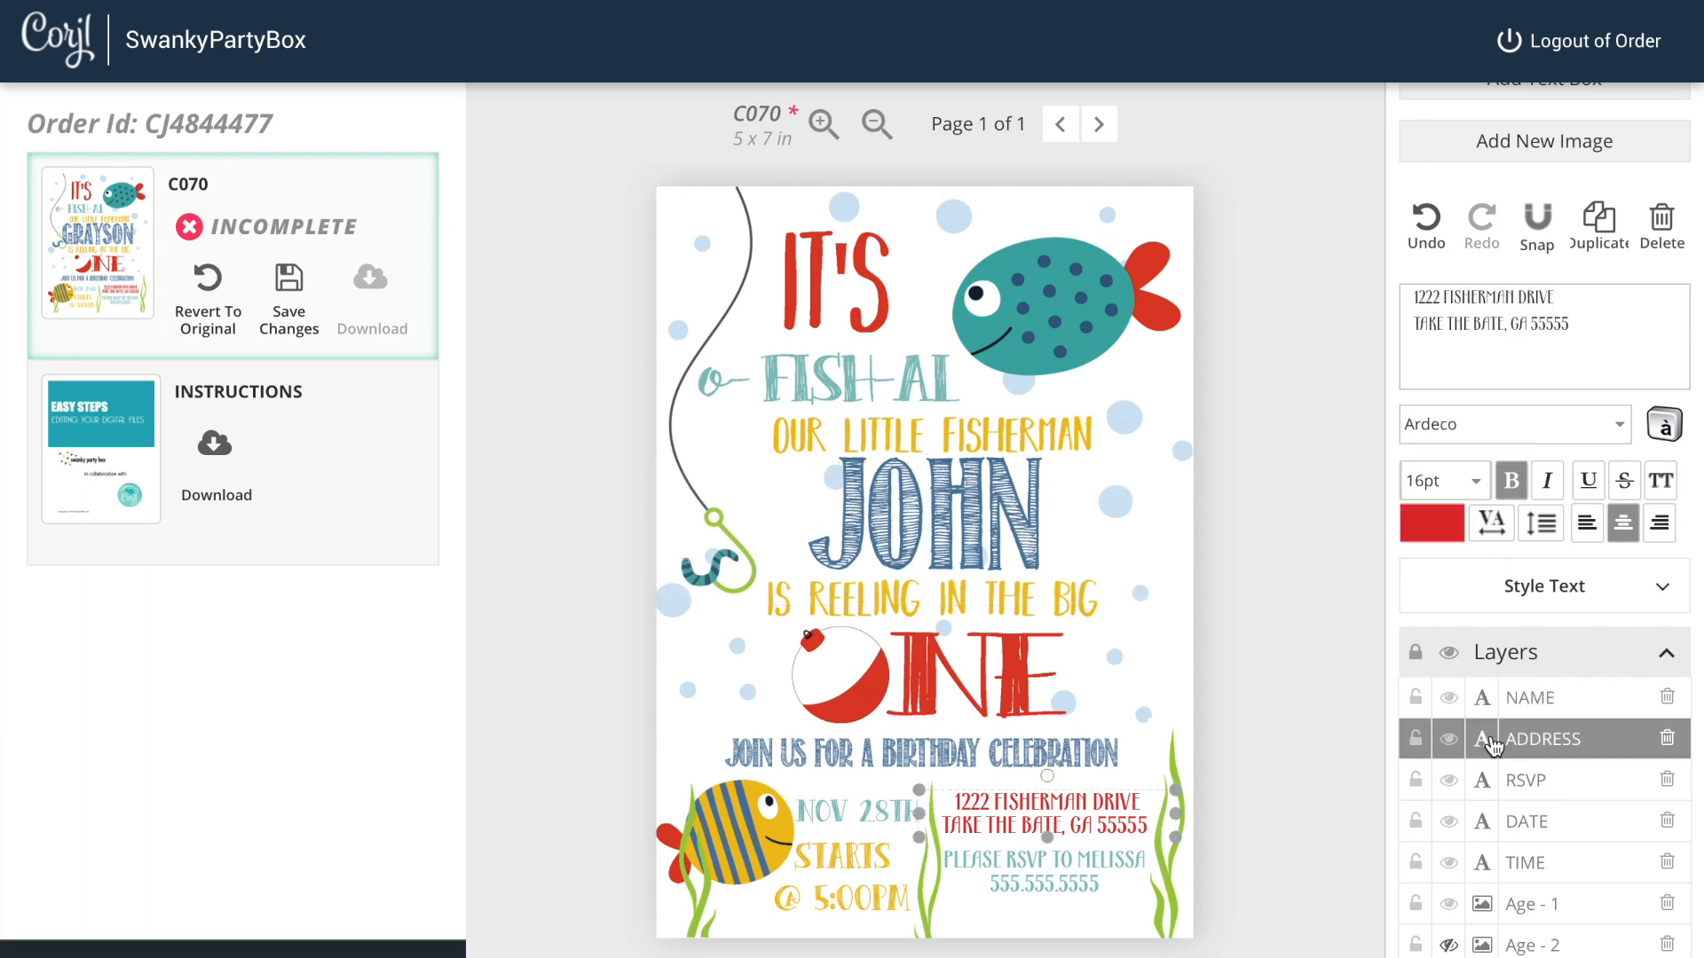
pyautogui.moveTo(1555, 298); pyautogui.dragTo(1410, 295)
pyautogui.write('12')
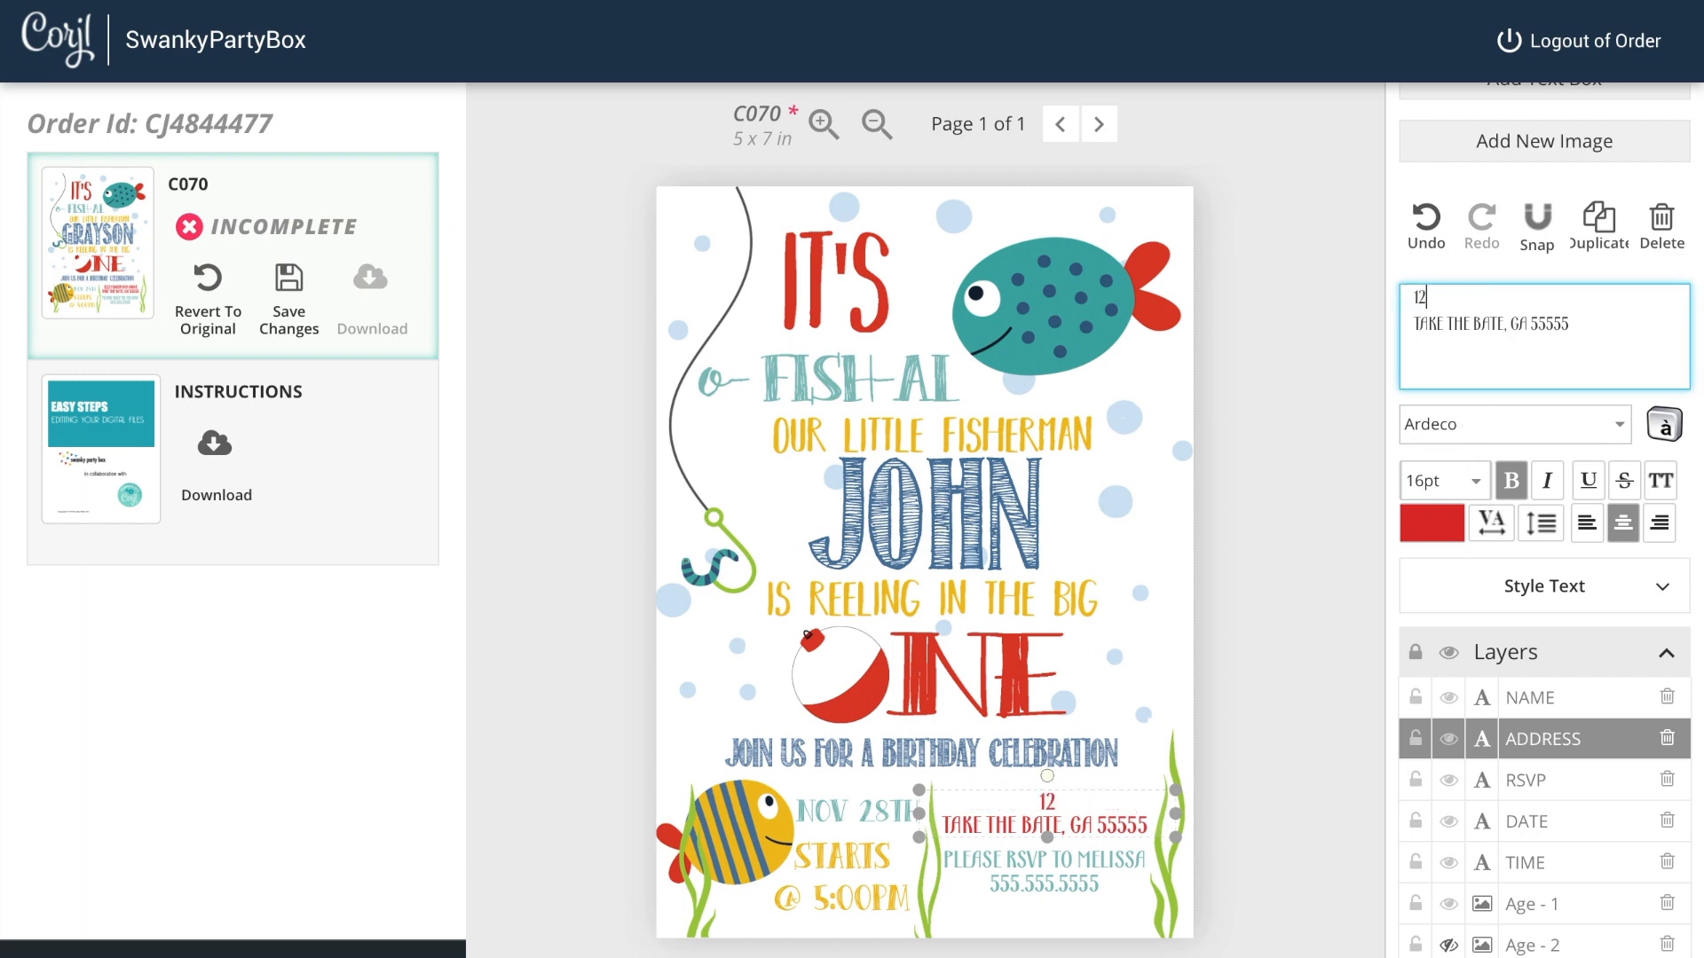
pyautogui.write('3 FISHSING LANE')
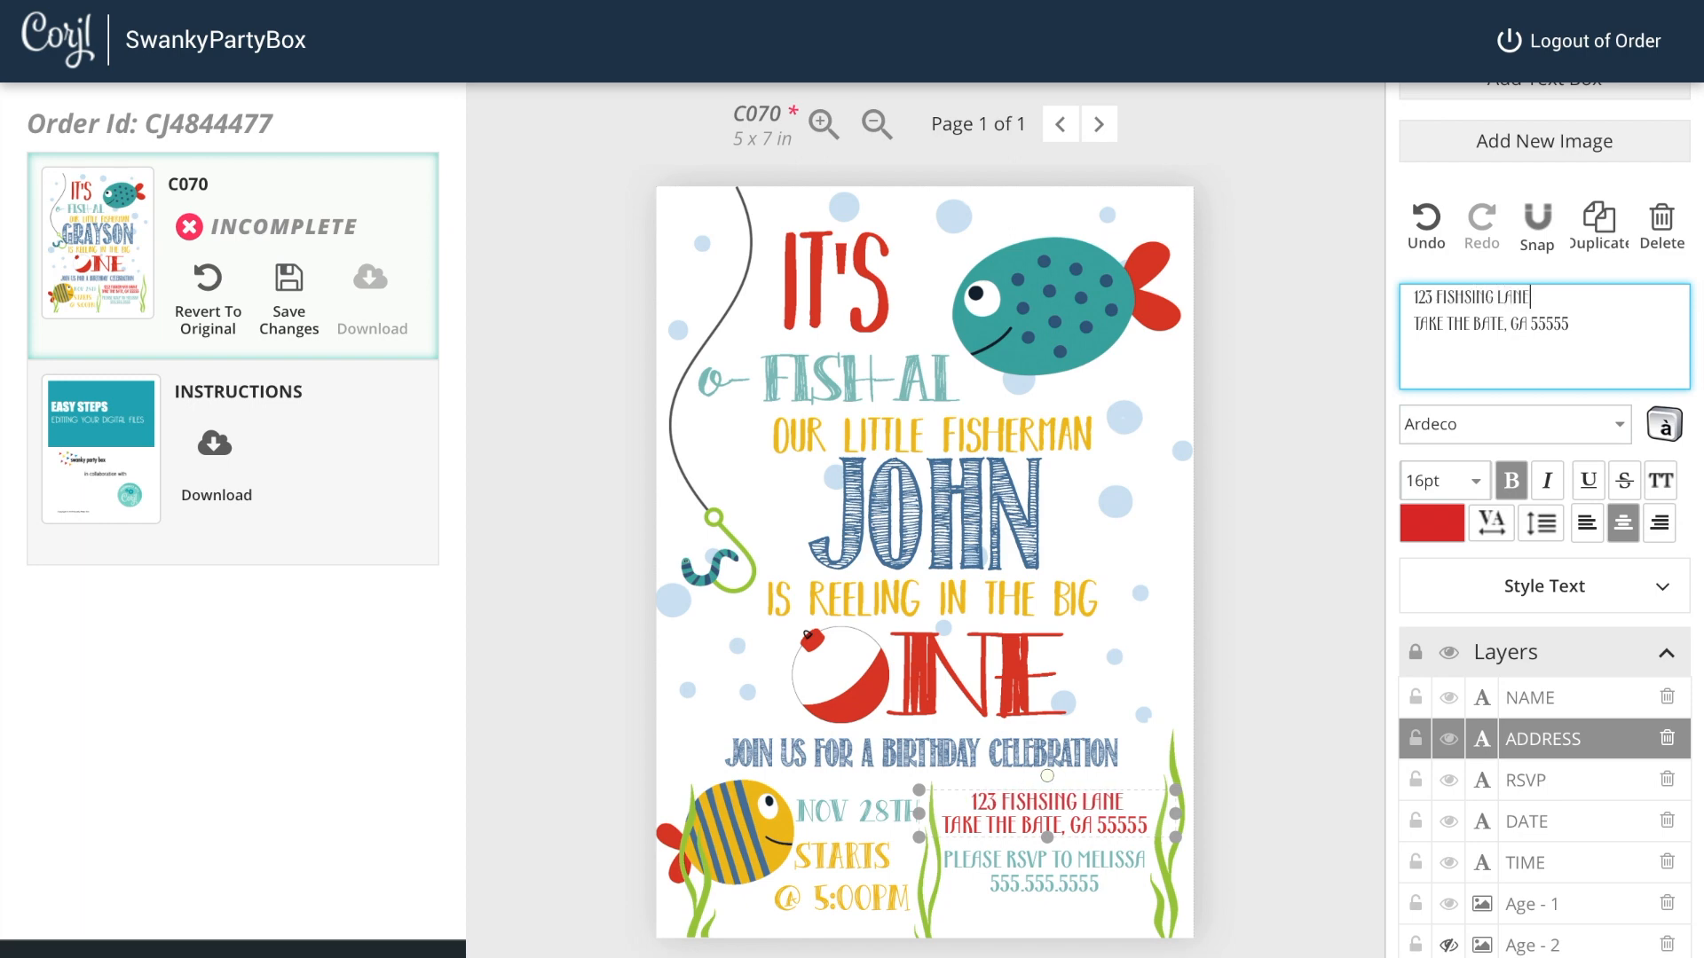
# Step: Replace the second address line's street and ZIP code with new values
pyautogui.moveTo(1413, 325); pyautogui.dragTo(1499, 317)
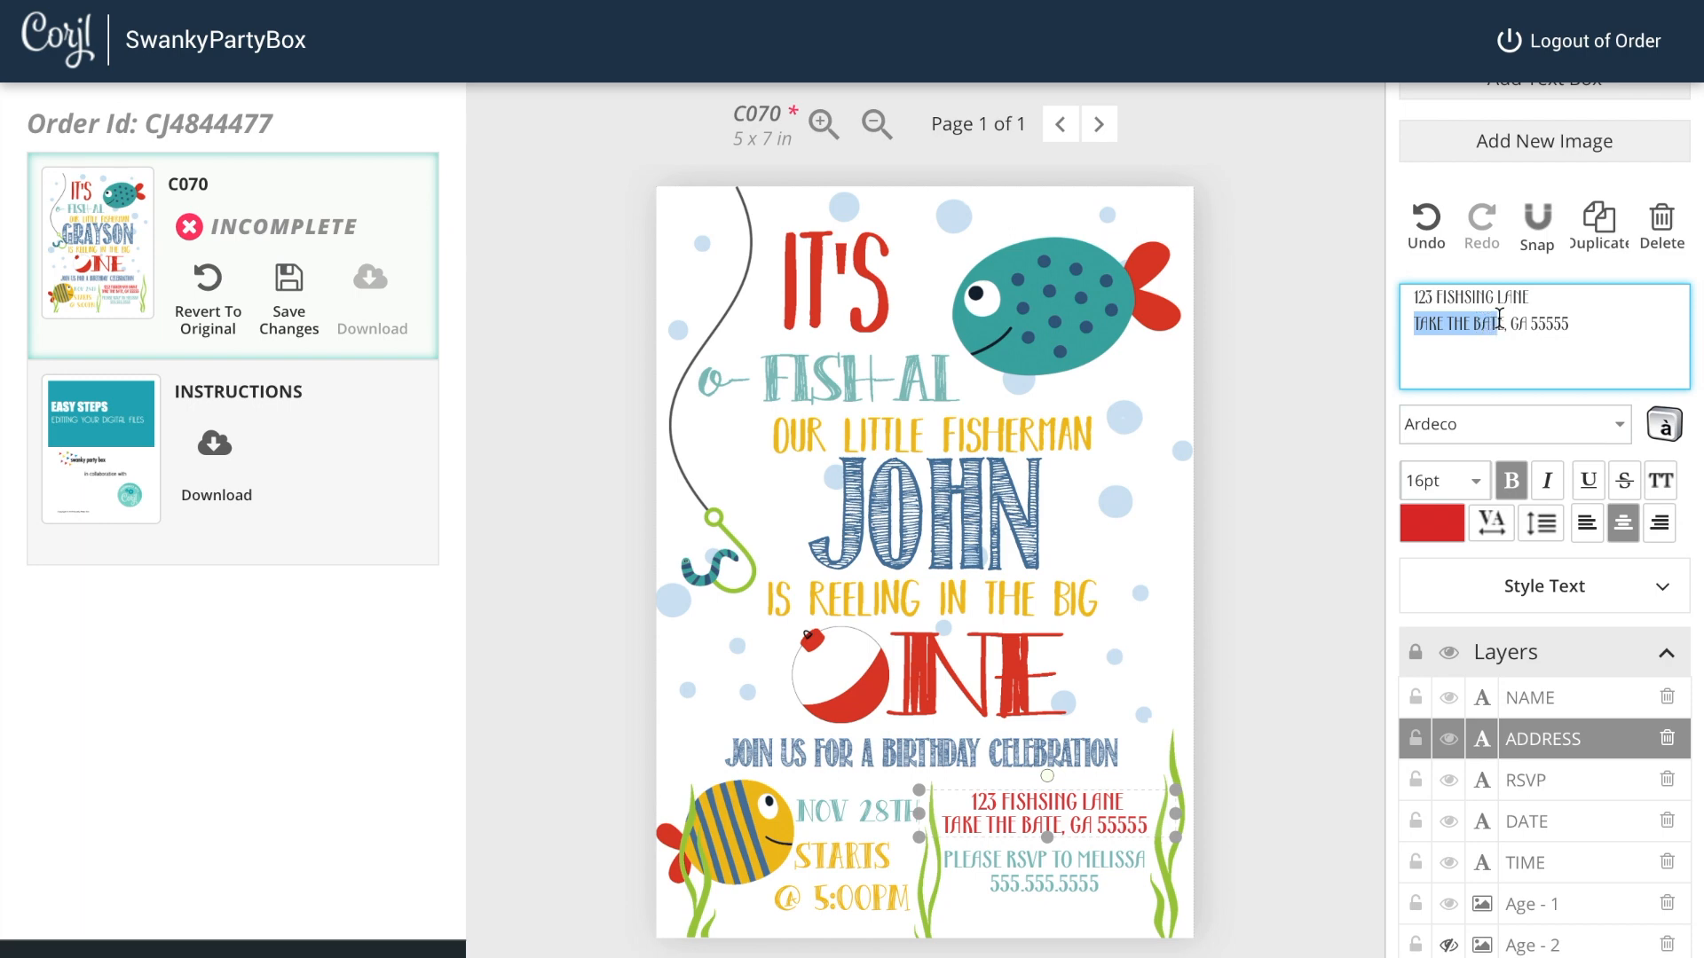
pyautogui.write('ROD DRIVEE')
pyautogui.moveTo(1512, 323); pyautogui.dragTo(1555, 324)
pyautogui.write('12345')
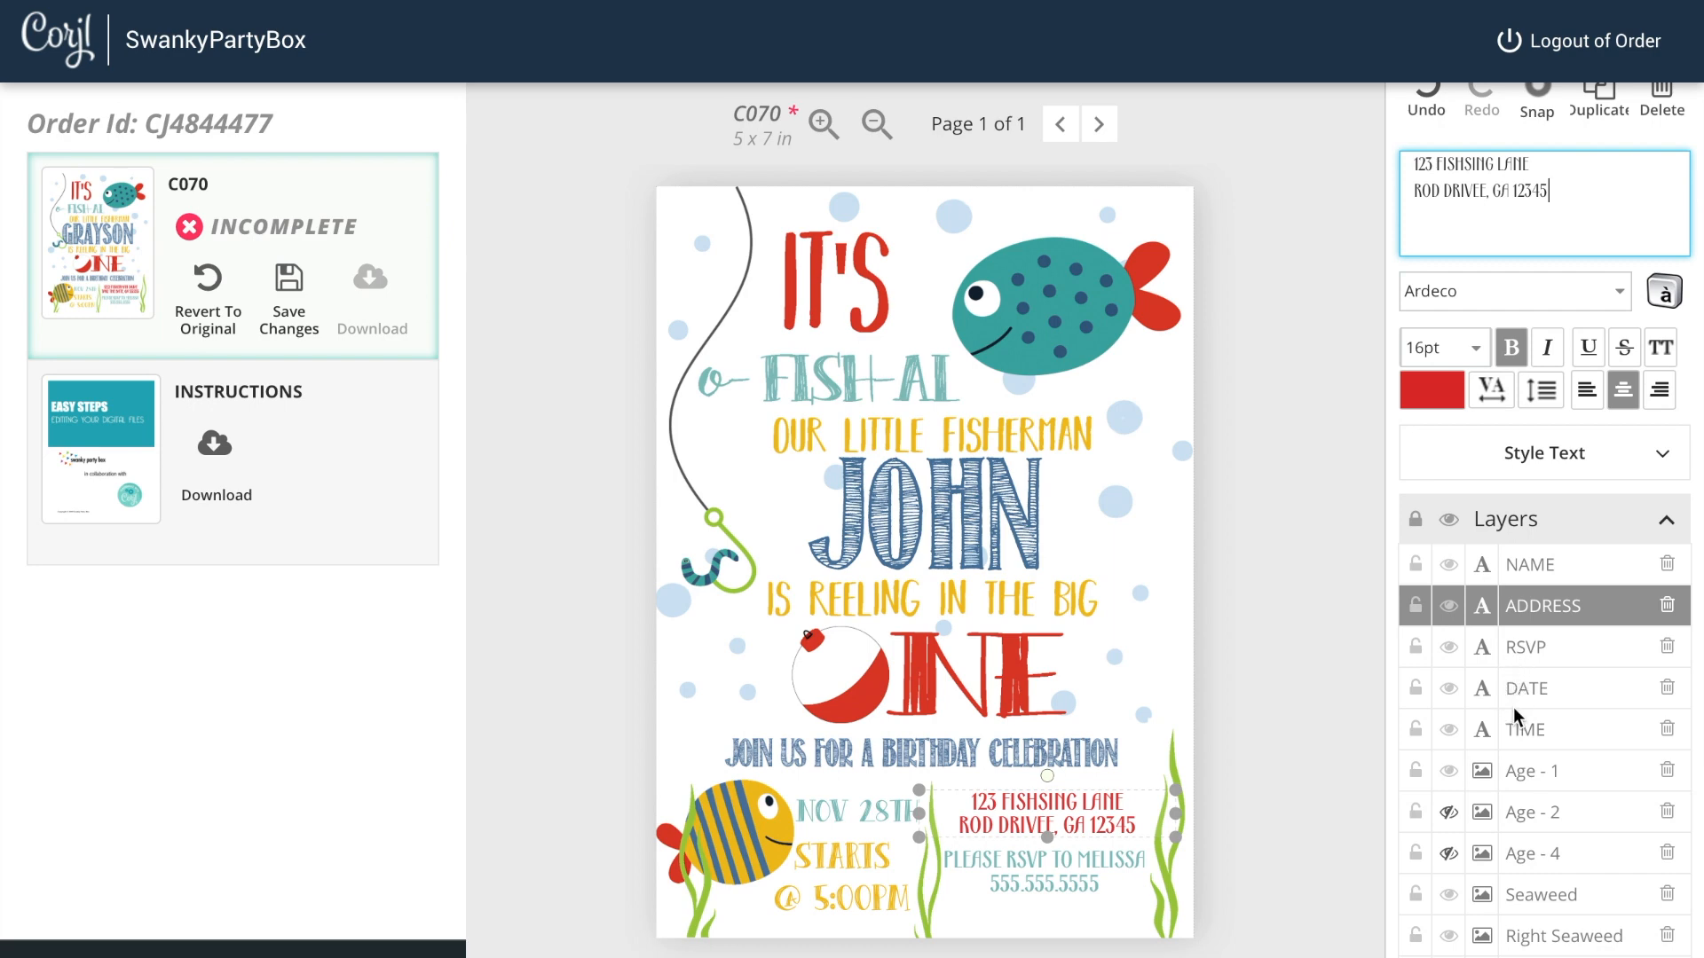
# Step: Add a new line "Bring your fishing rod" below the phone number in the RSVP text
pyautogui.click(1490, 654)
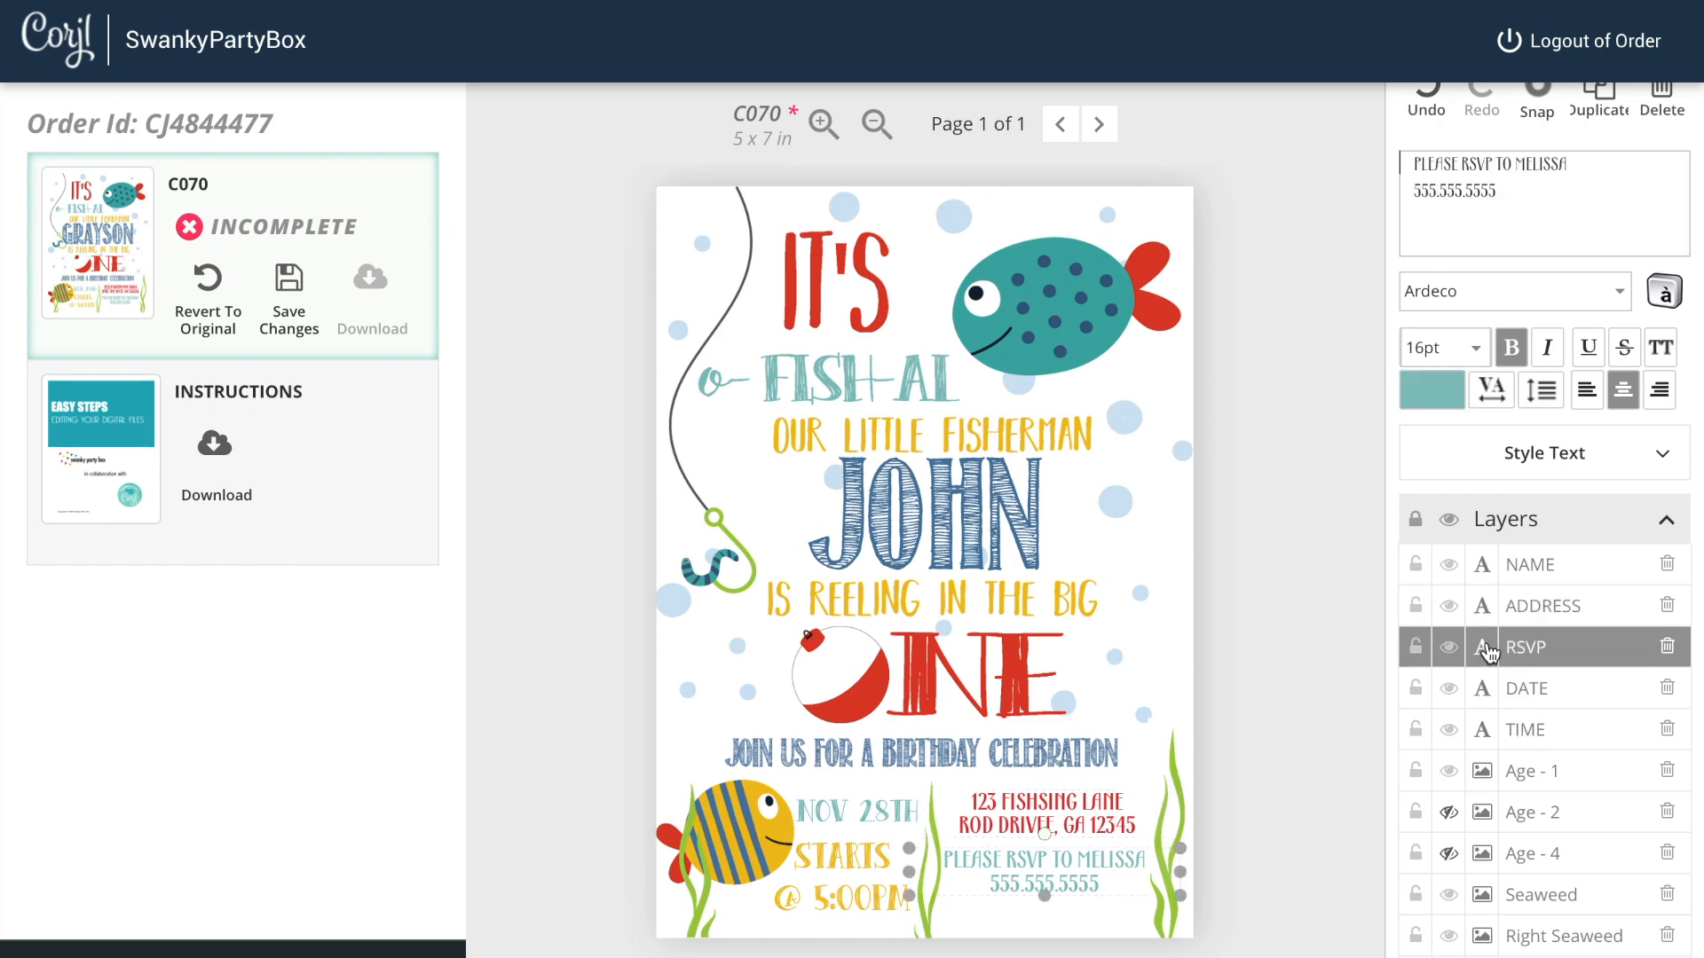
pyautogui.click(1506, 203)
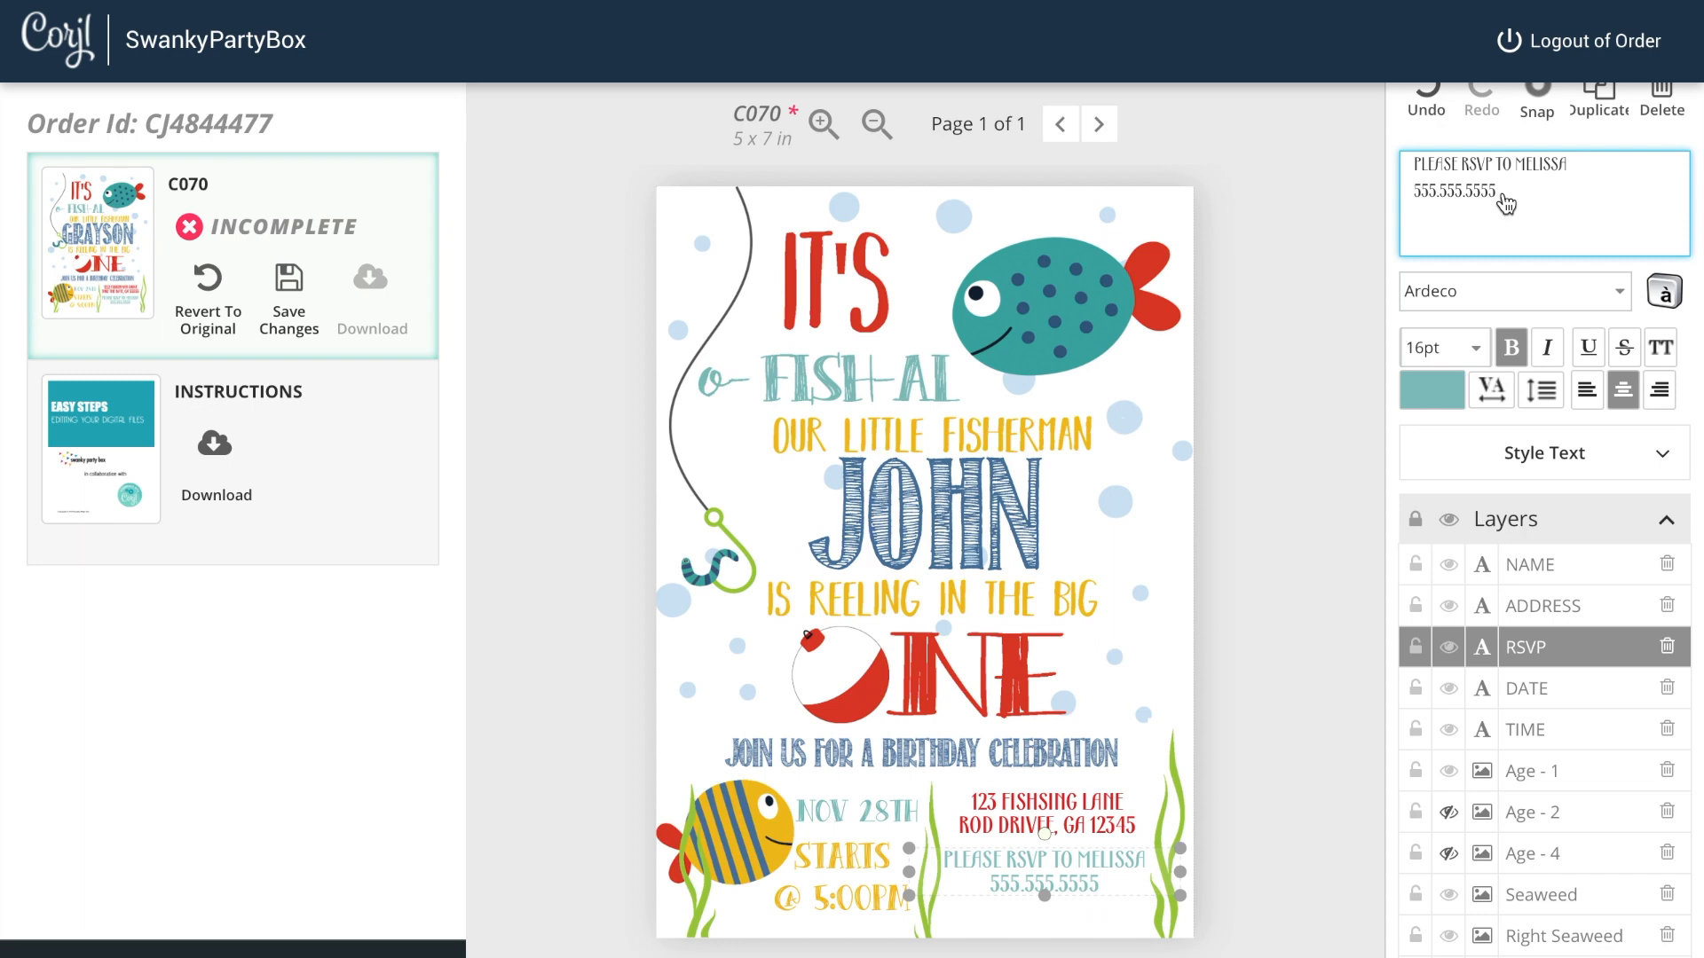
pyautogui.press('Return')
pyautogui.write('Bring your fis')
pyautogui.write('hi')
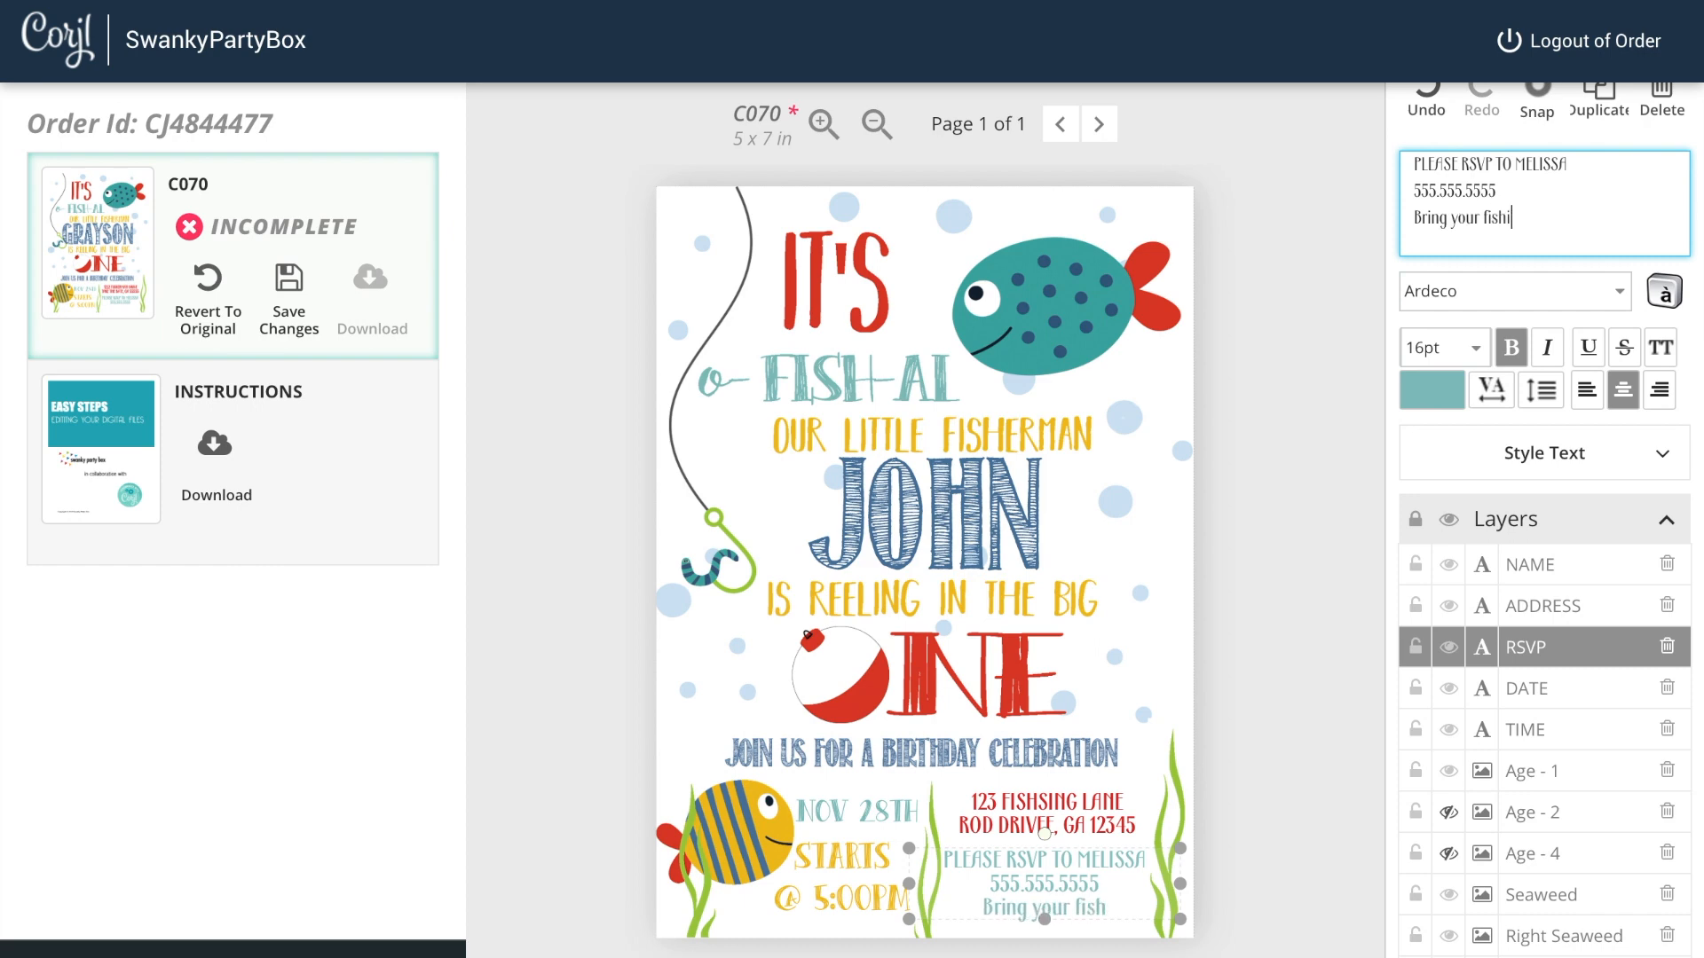
pyautogui.write('ng rod')
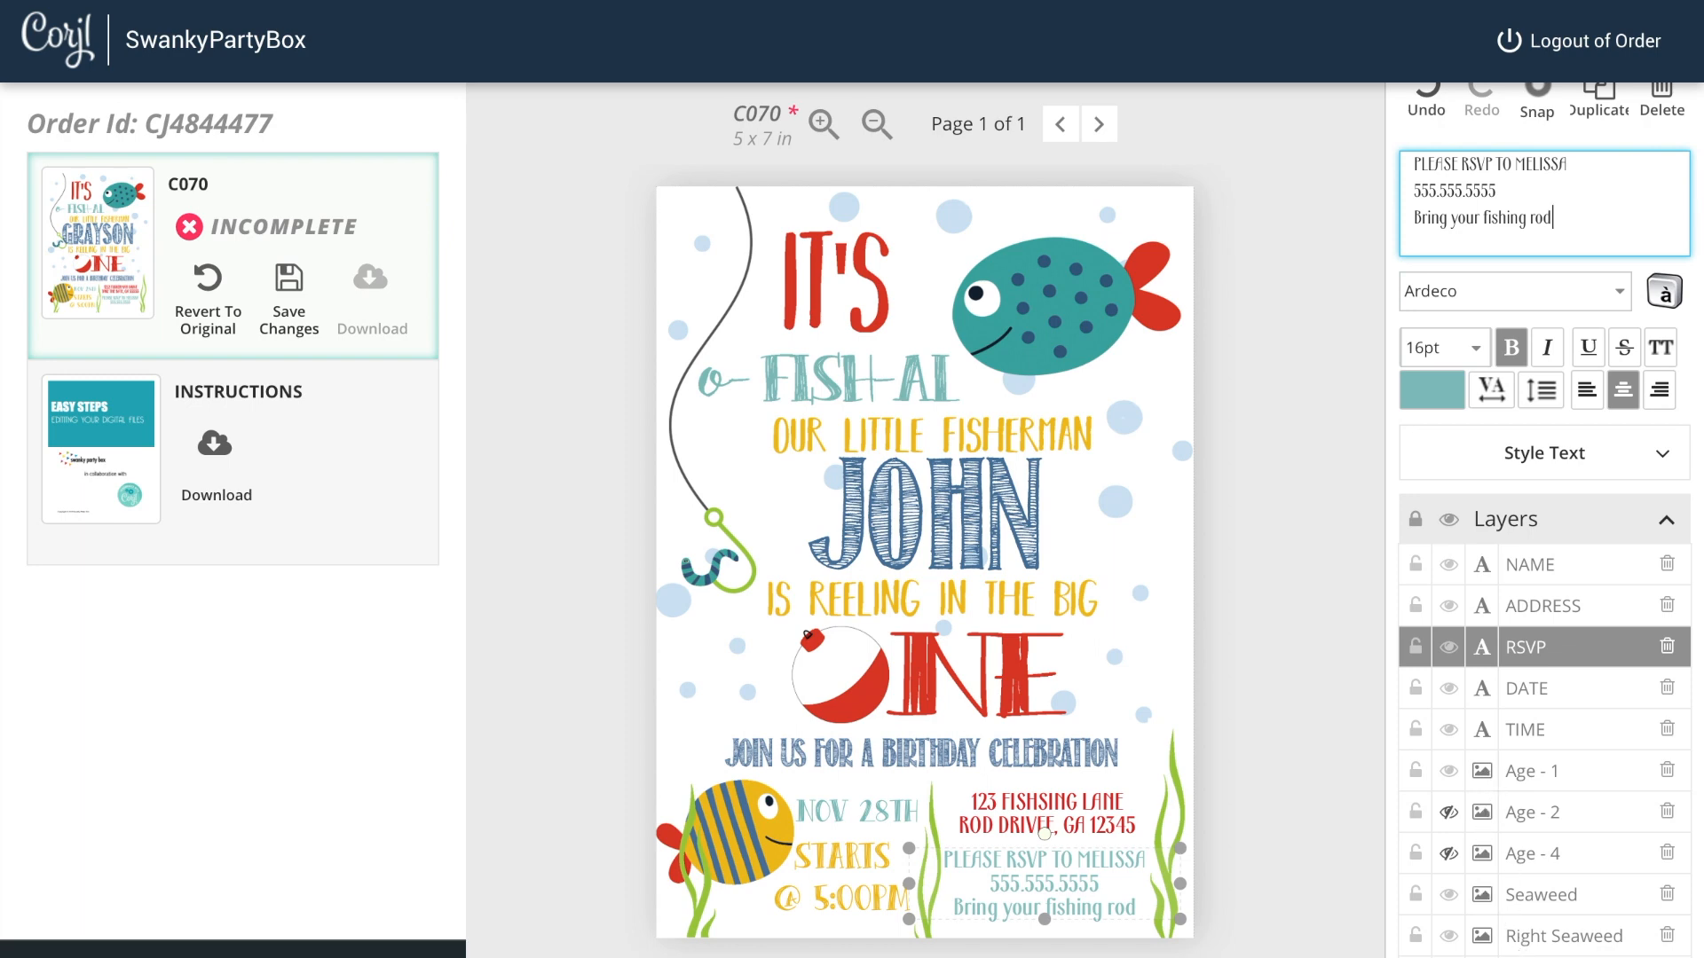
# Step: Select the striped yellow fish image, shrink it, and move it beside the name on the right
pyautogui.click(1512, 957)
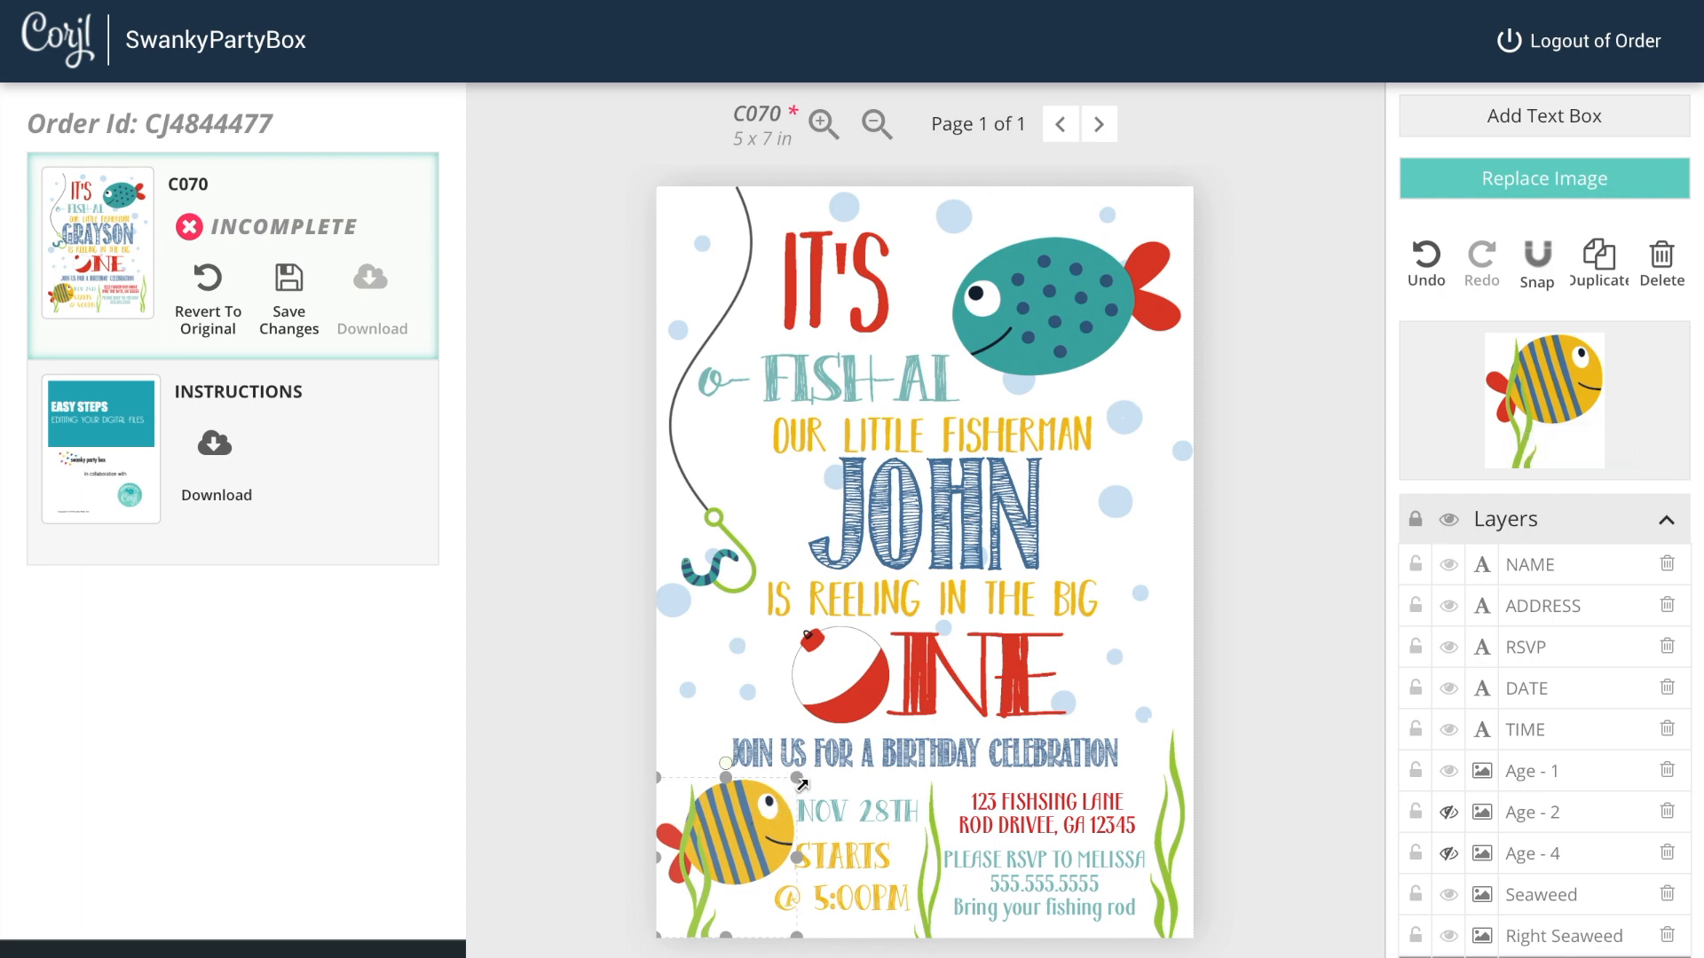
pyautogui.moveTo(791, 785); pyautogui.dragTo(822, 802)
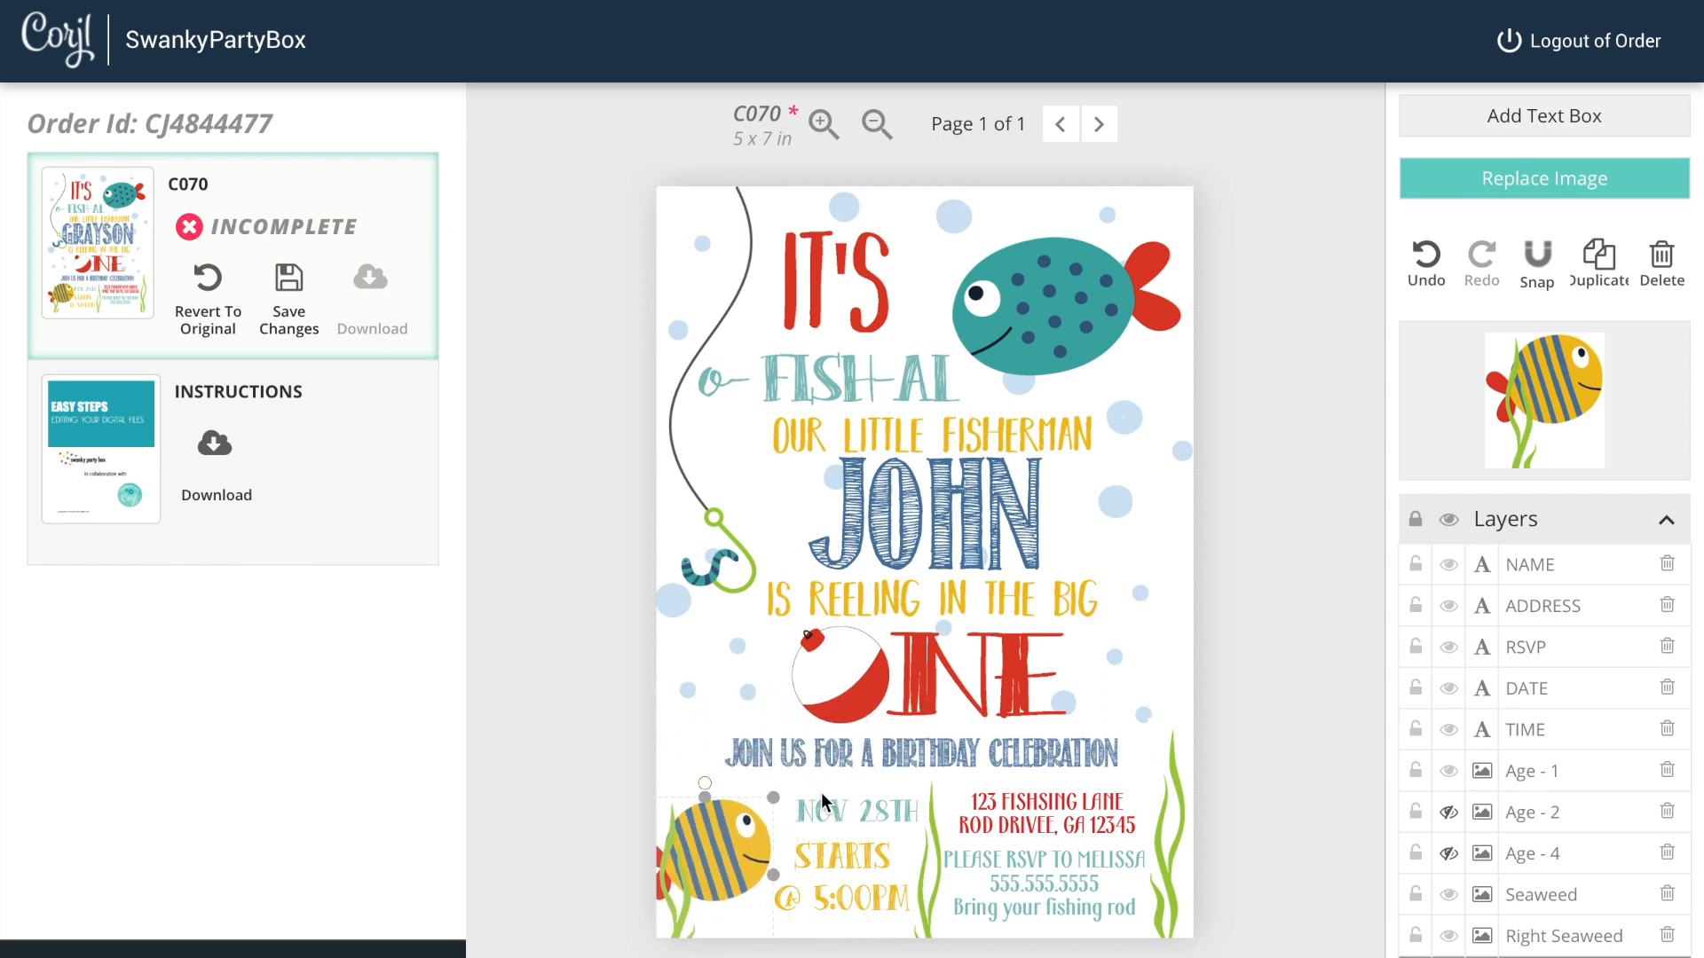
pyautogui.moveTo(706, 849); pyautogui.dragTo(718, 679)
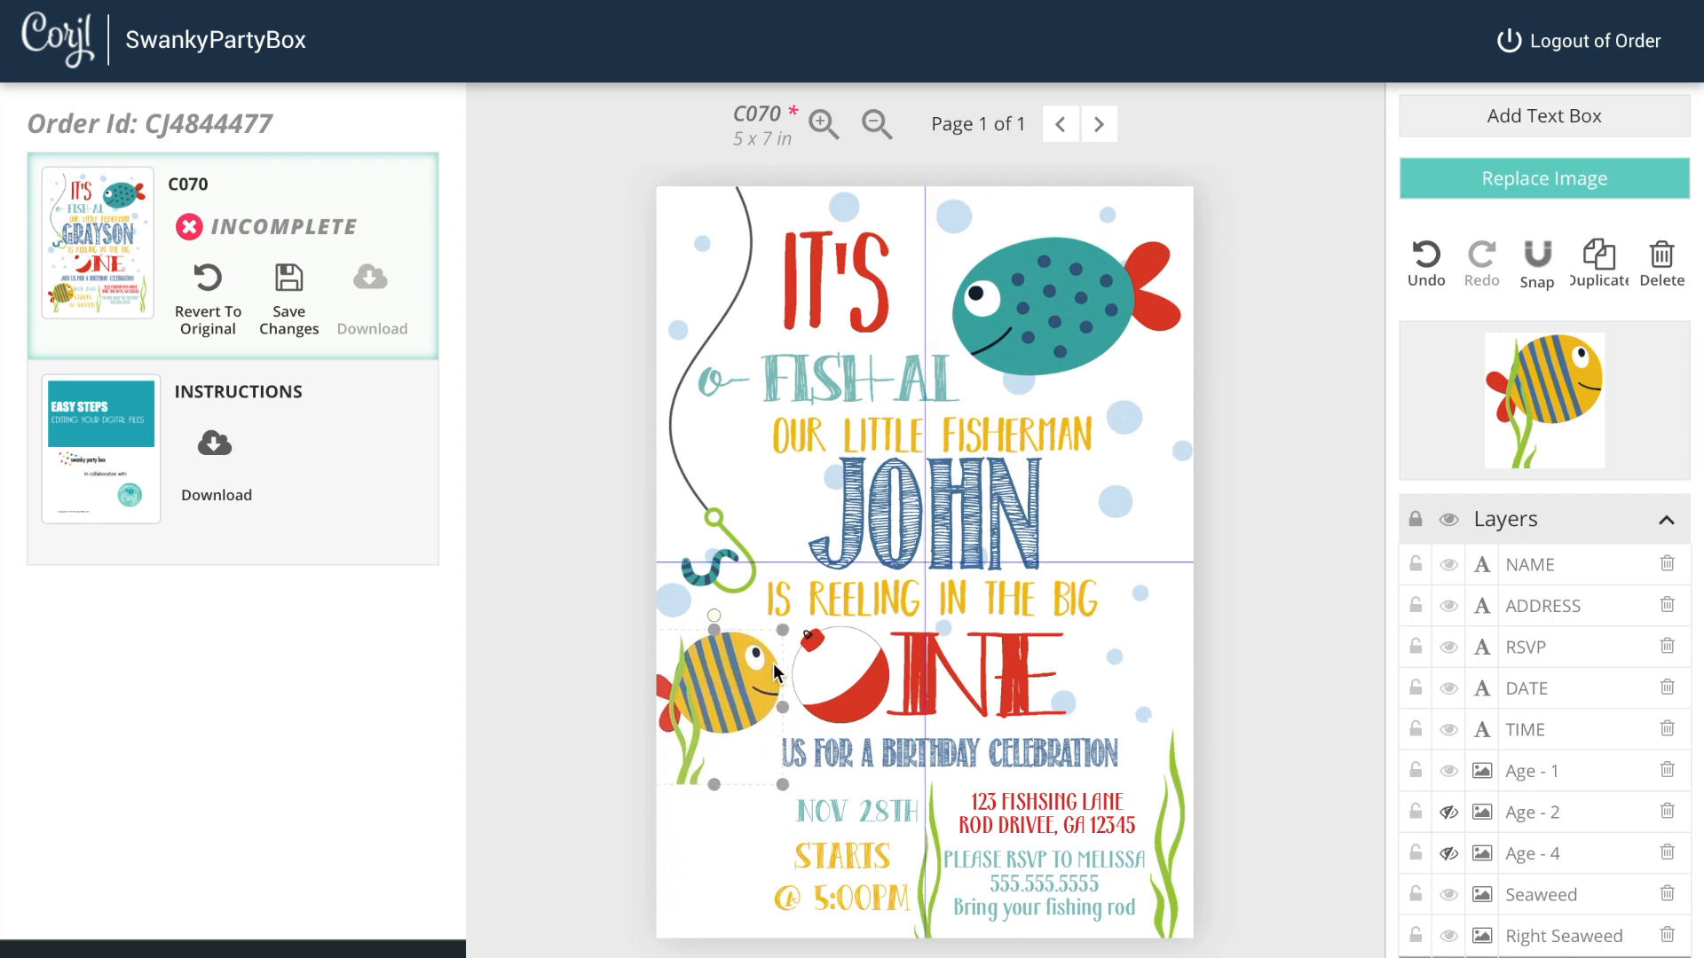
pyautogui.moveTo(780, 630); pyautogui.dragTo(792, 474)
pyautogui.moveTo(1019, 481); pyautogui.dragTo(1139, 523)
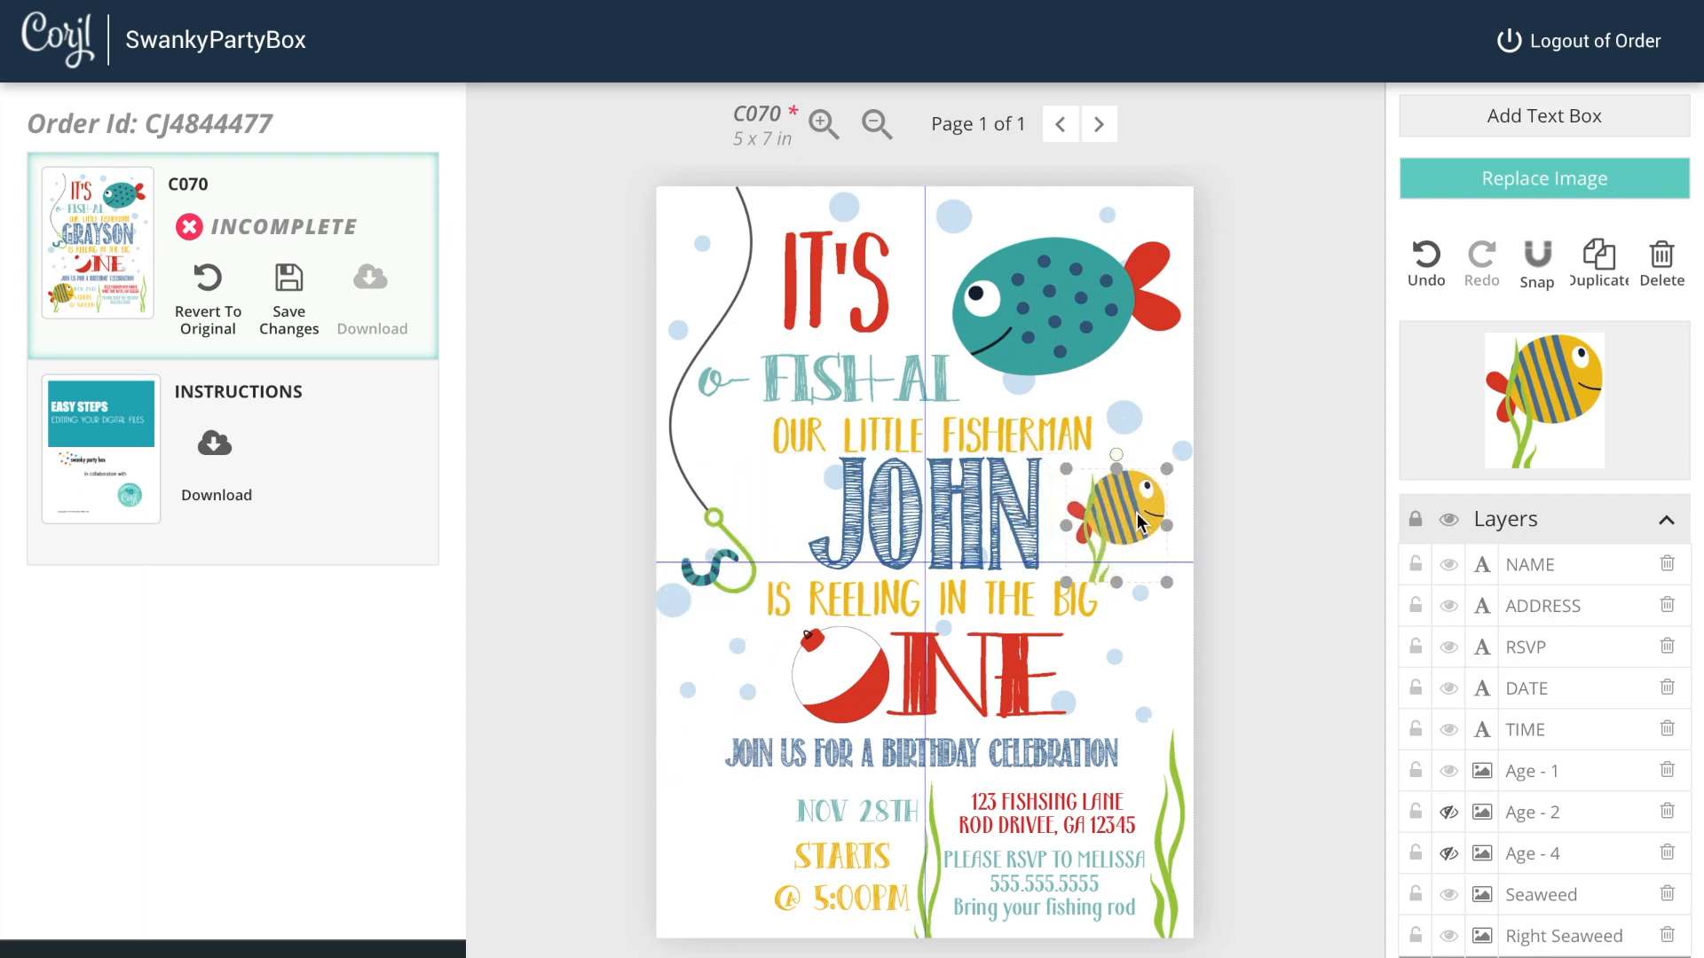
# Step: Nudge the left seaweed image slightly and move the striped yellow fish to the invitation's lower-left corner
pyautogui.click(1529, 939)
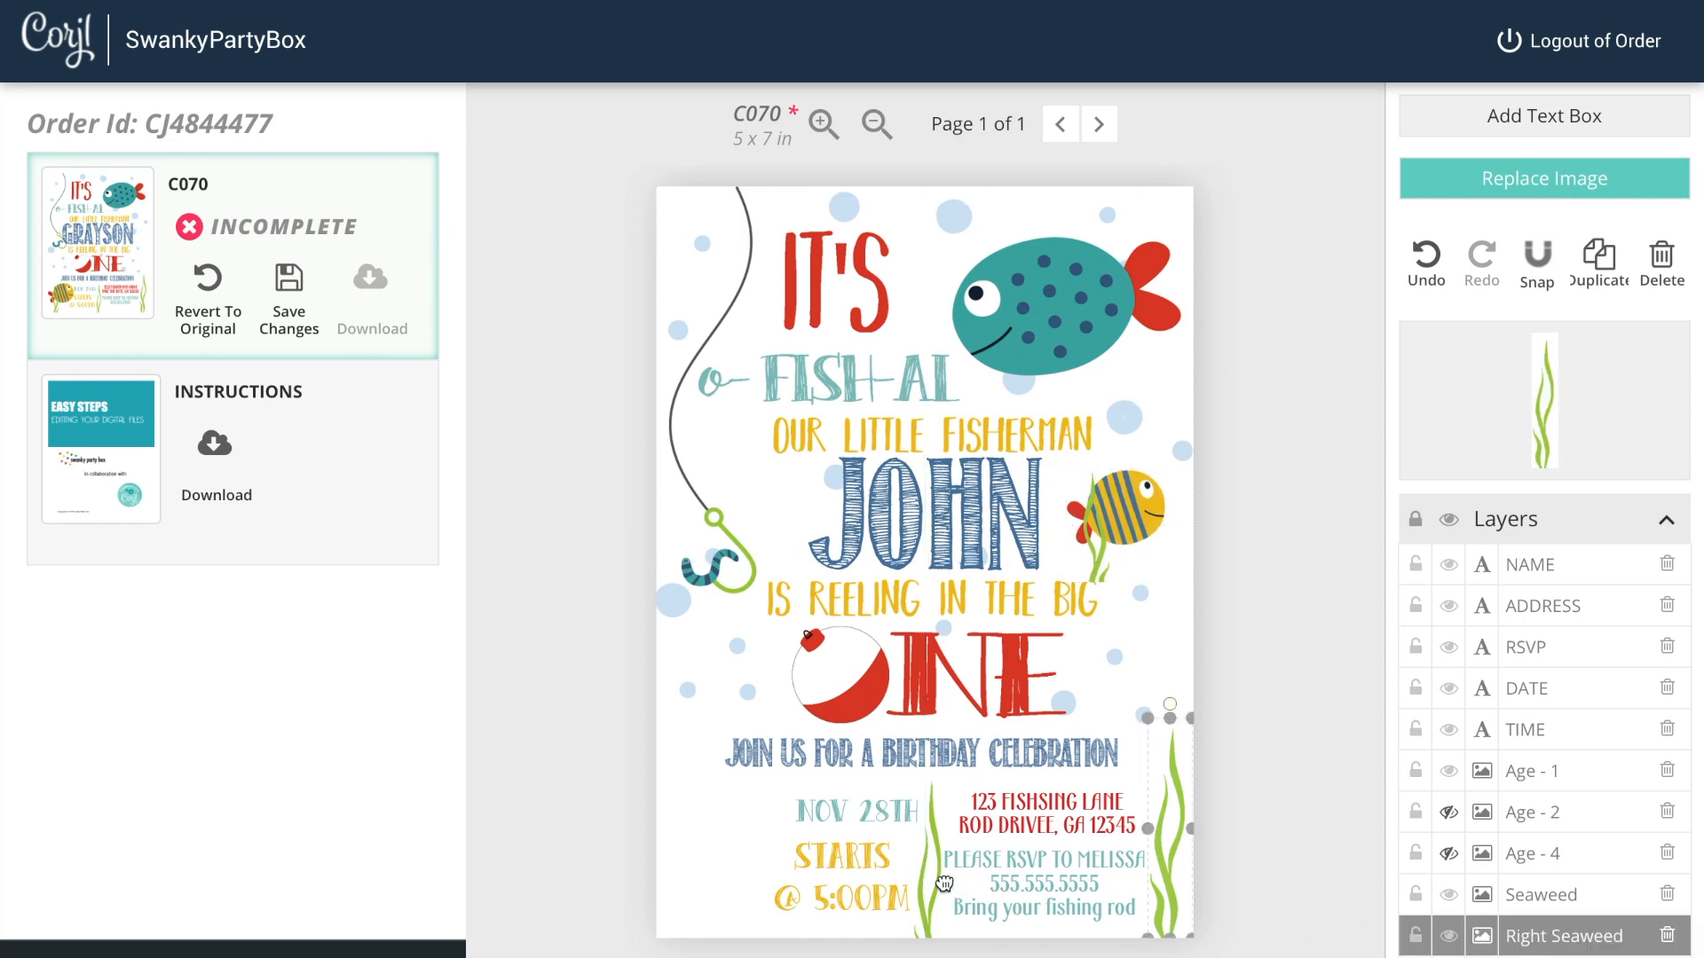
pyautogui.click(1507, 900)
pyautogui.moveTo(933, 896); pyautogui.dragTo(925, 892)
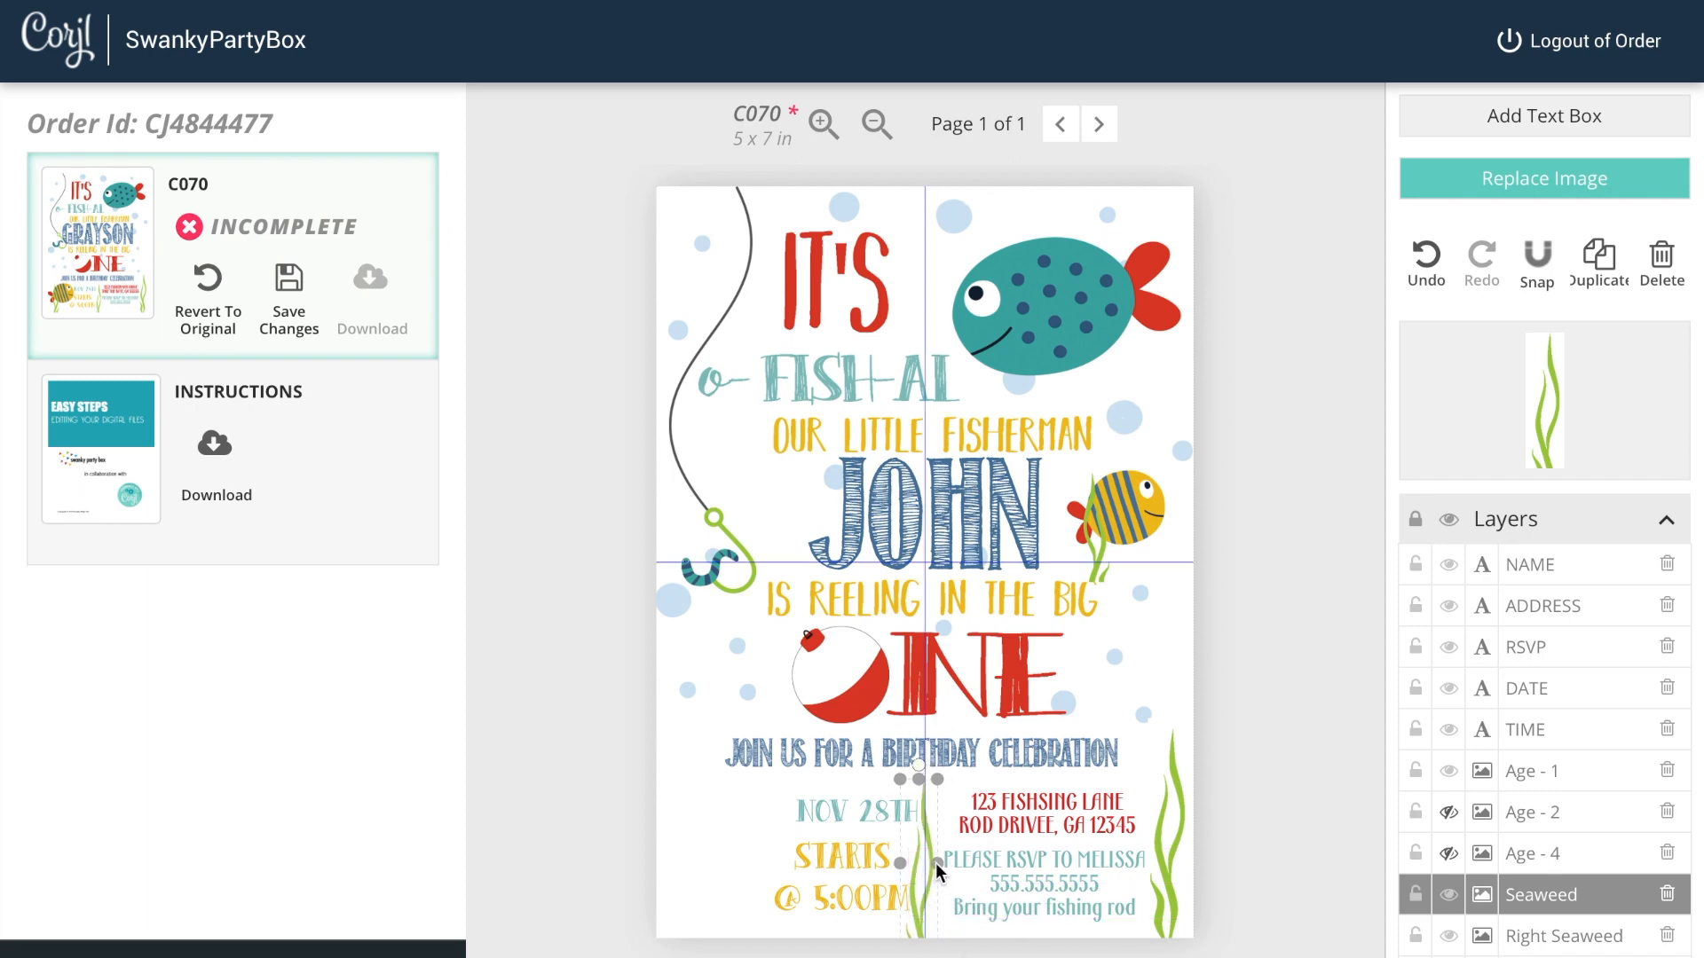
pyautogui.moveTo(939, 863); pyautogui.dragTo(930, 890)
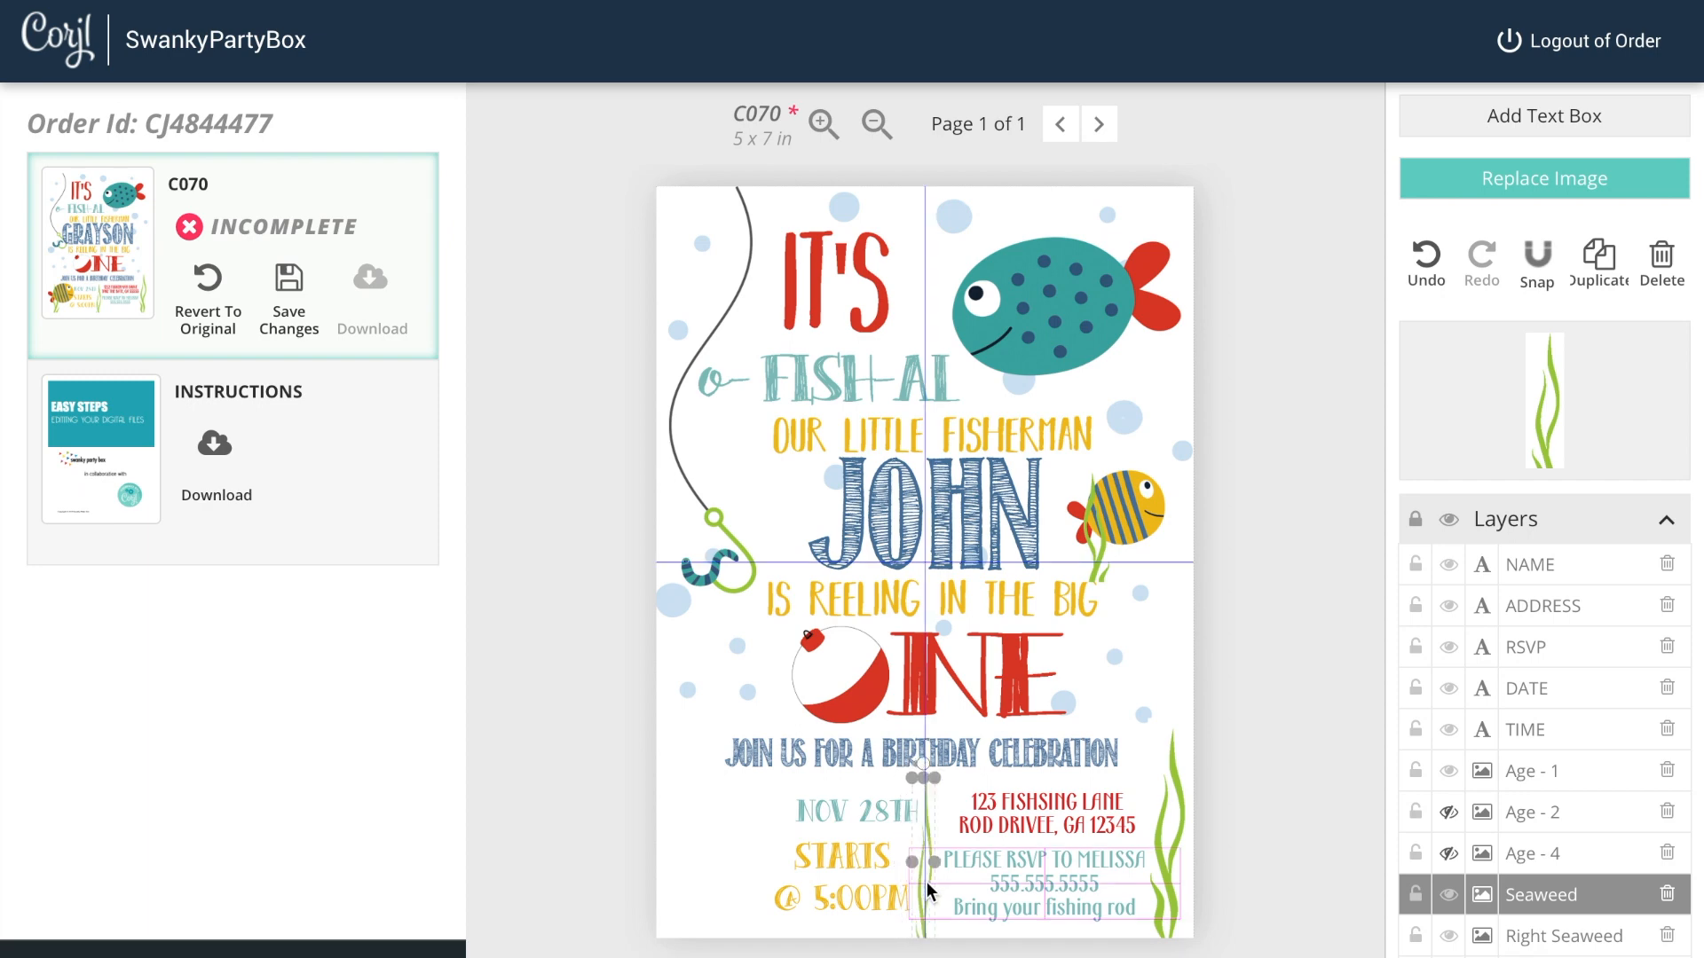
pyautogui.moveTo(1086, 529); pyautogui.dragTo(737, 871)
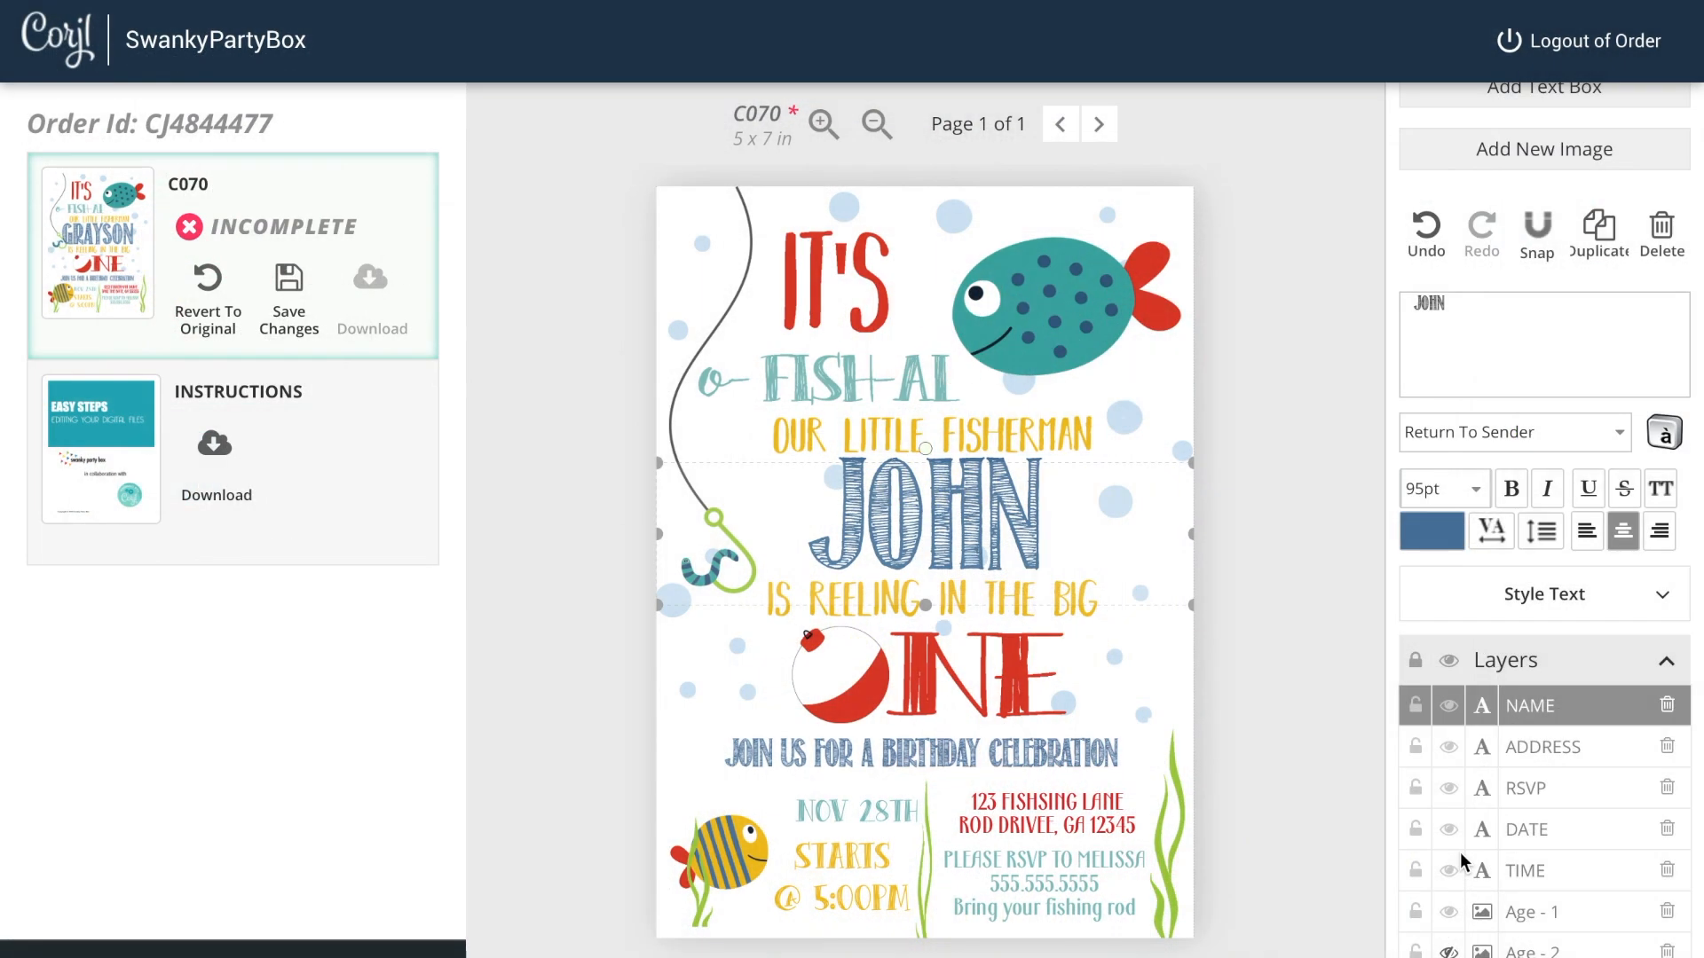
# Step: Hide the name layer and show it again
pyautogui.scroll(-3, 1461, 852)
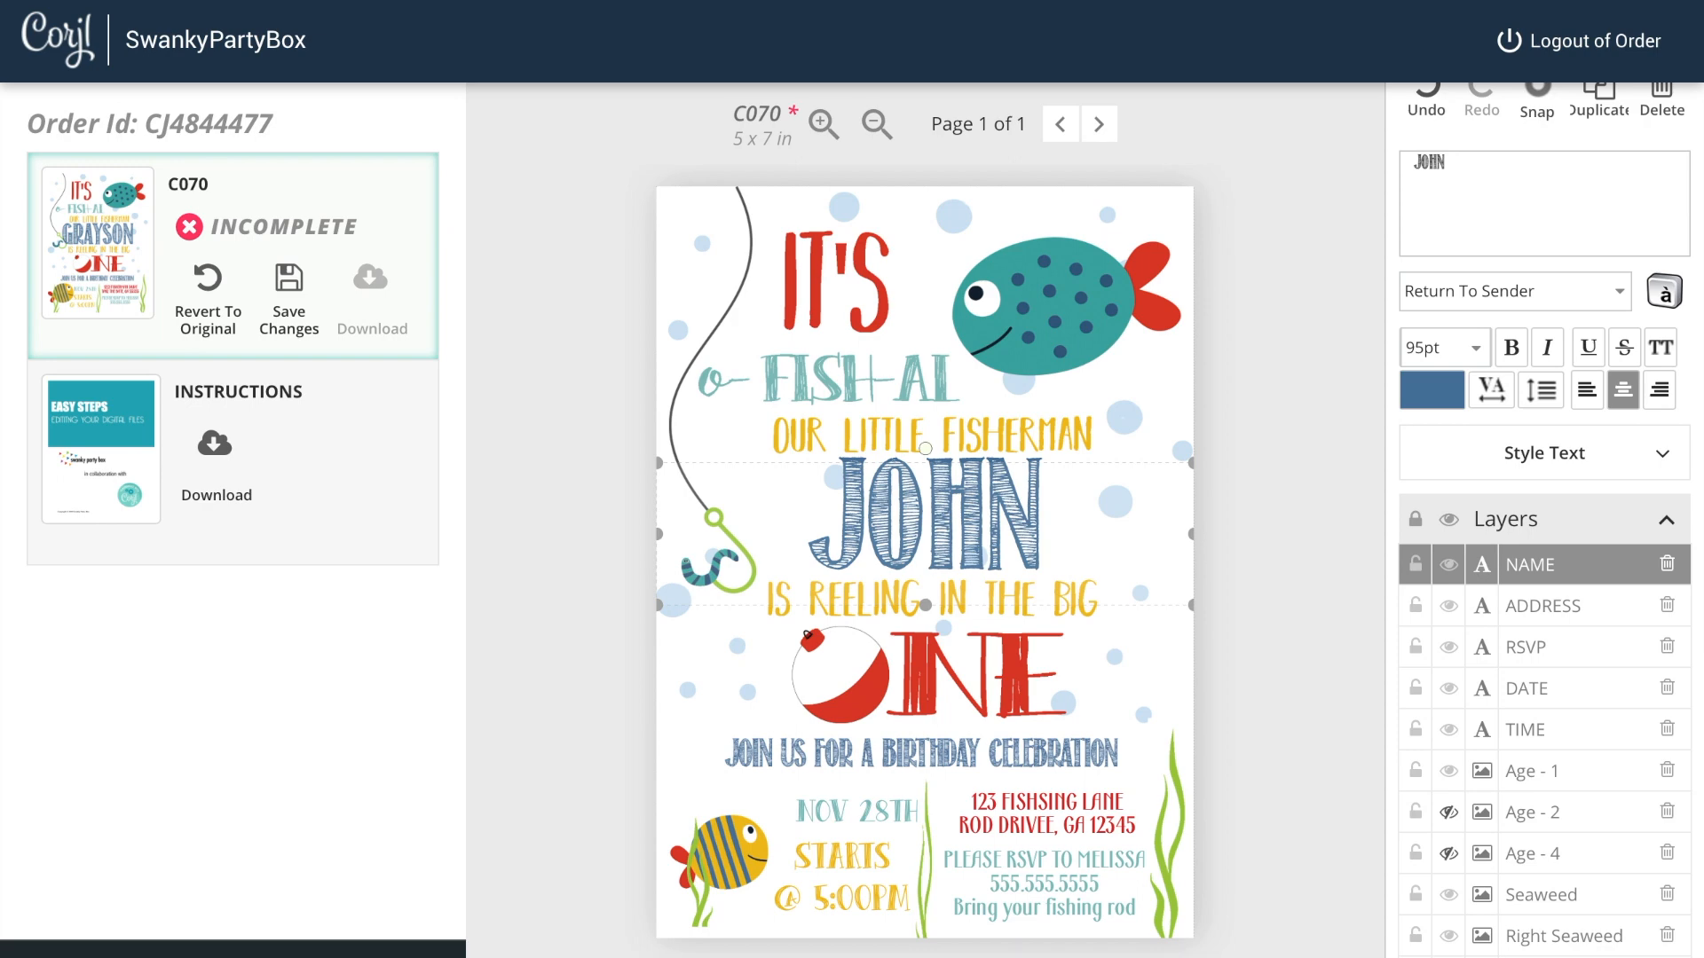
pyautogui.click(1449, 569)
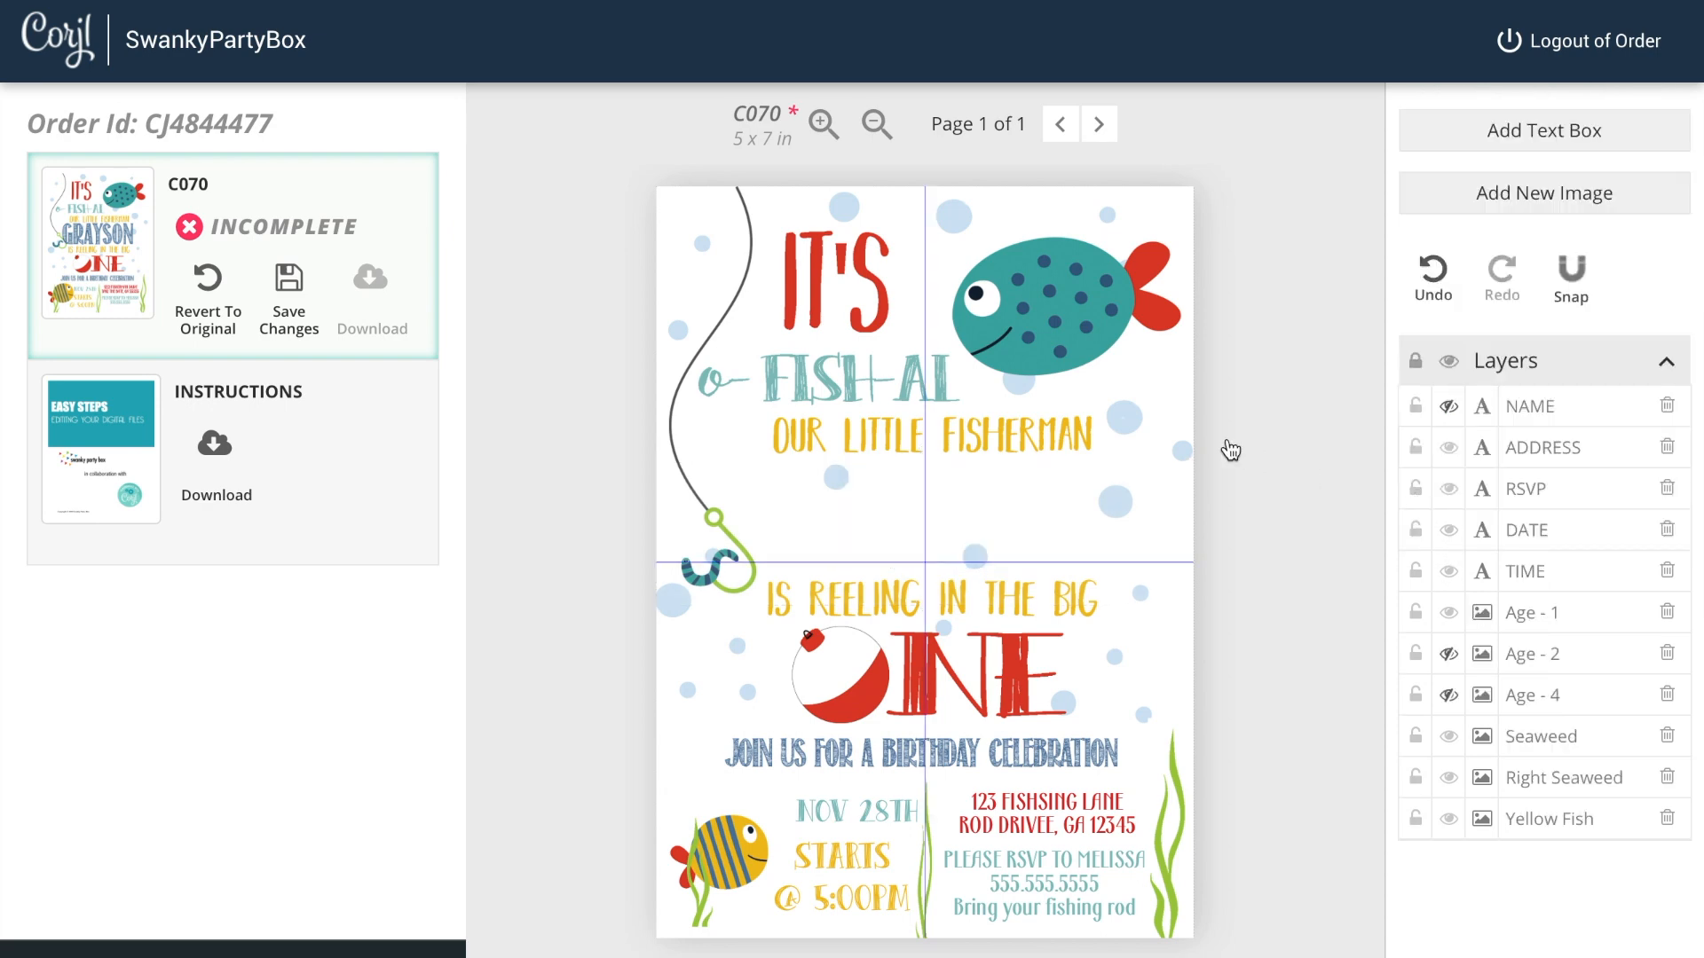
pyautogui.click(1449, 411)
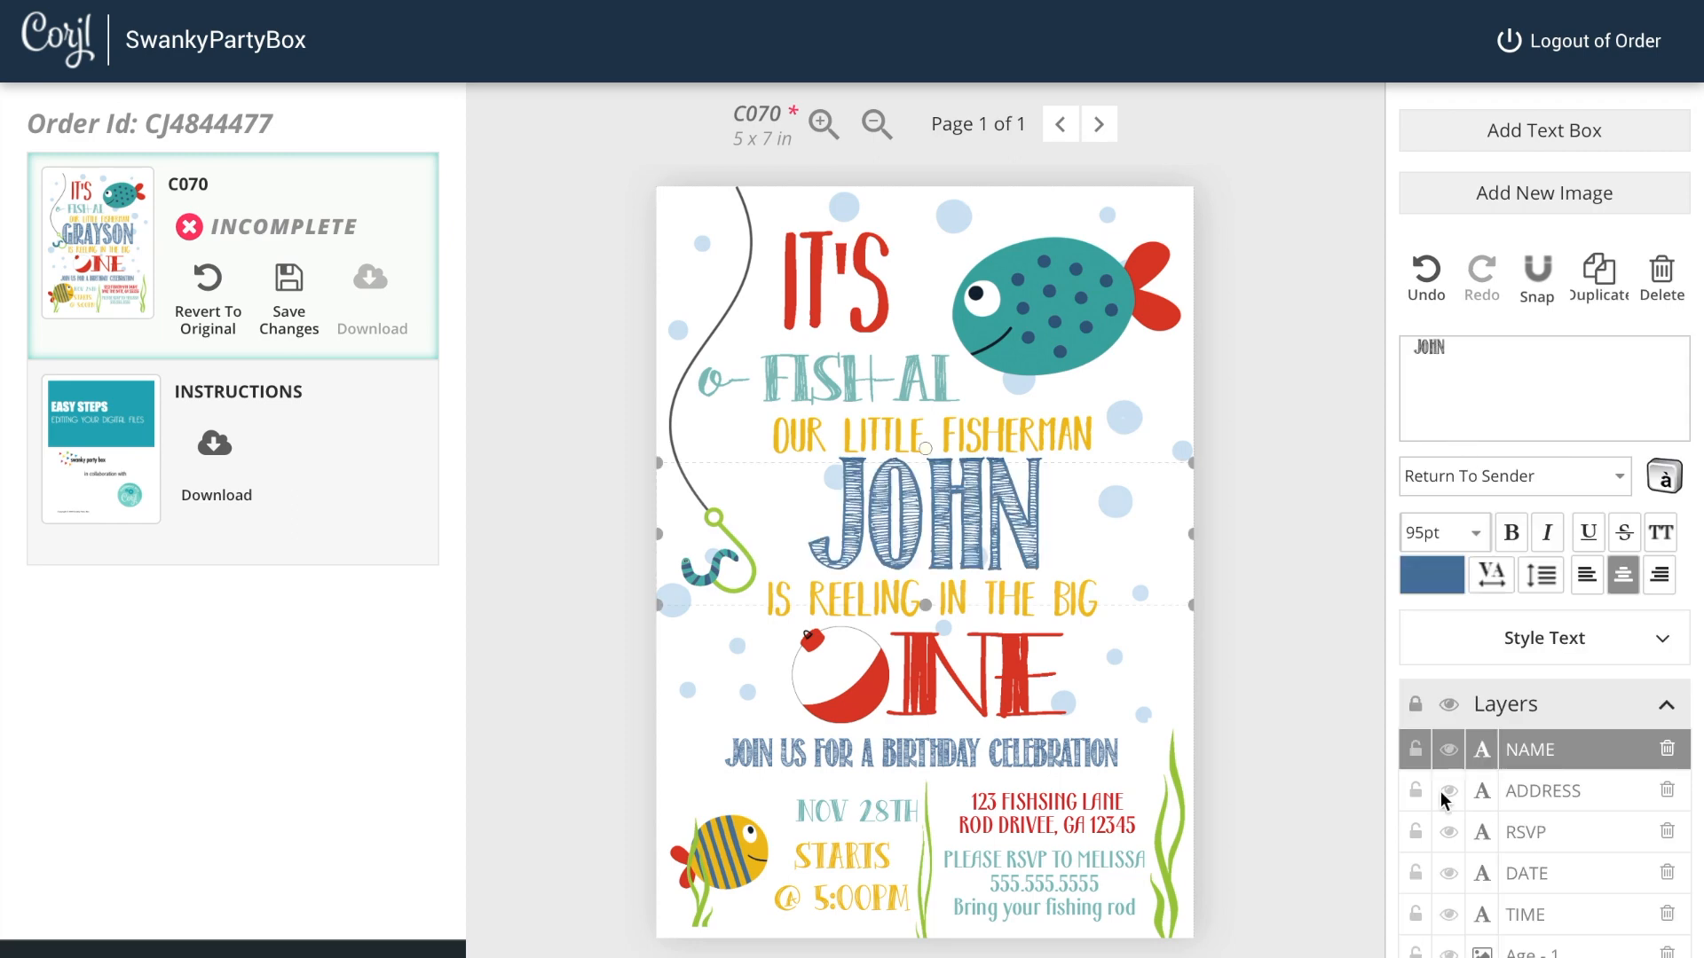
# Step: Swap the ONE age image for TWO and then FOUR by toggling layer visibility, then restore ONE
pyautogui.scroll(-2, 1507, 901)
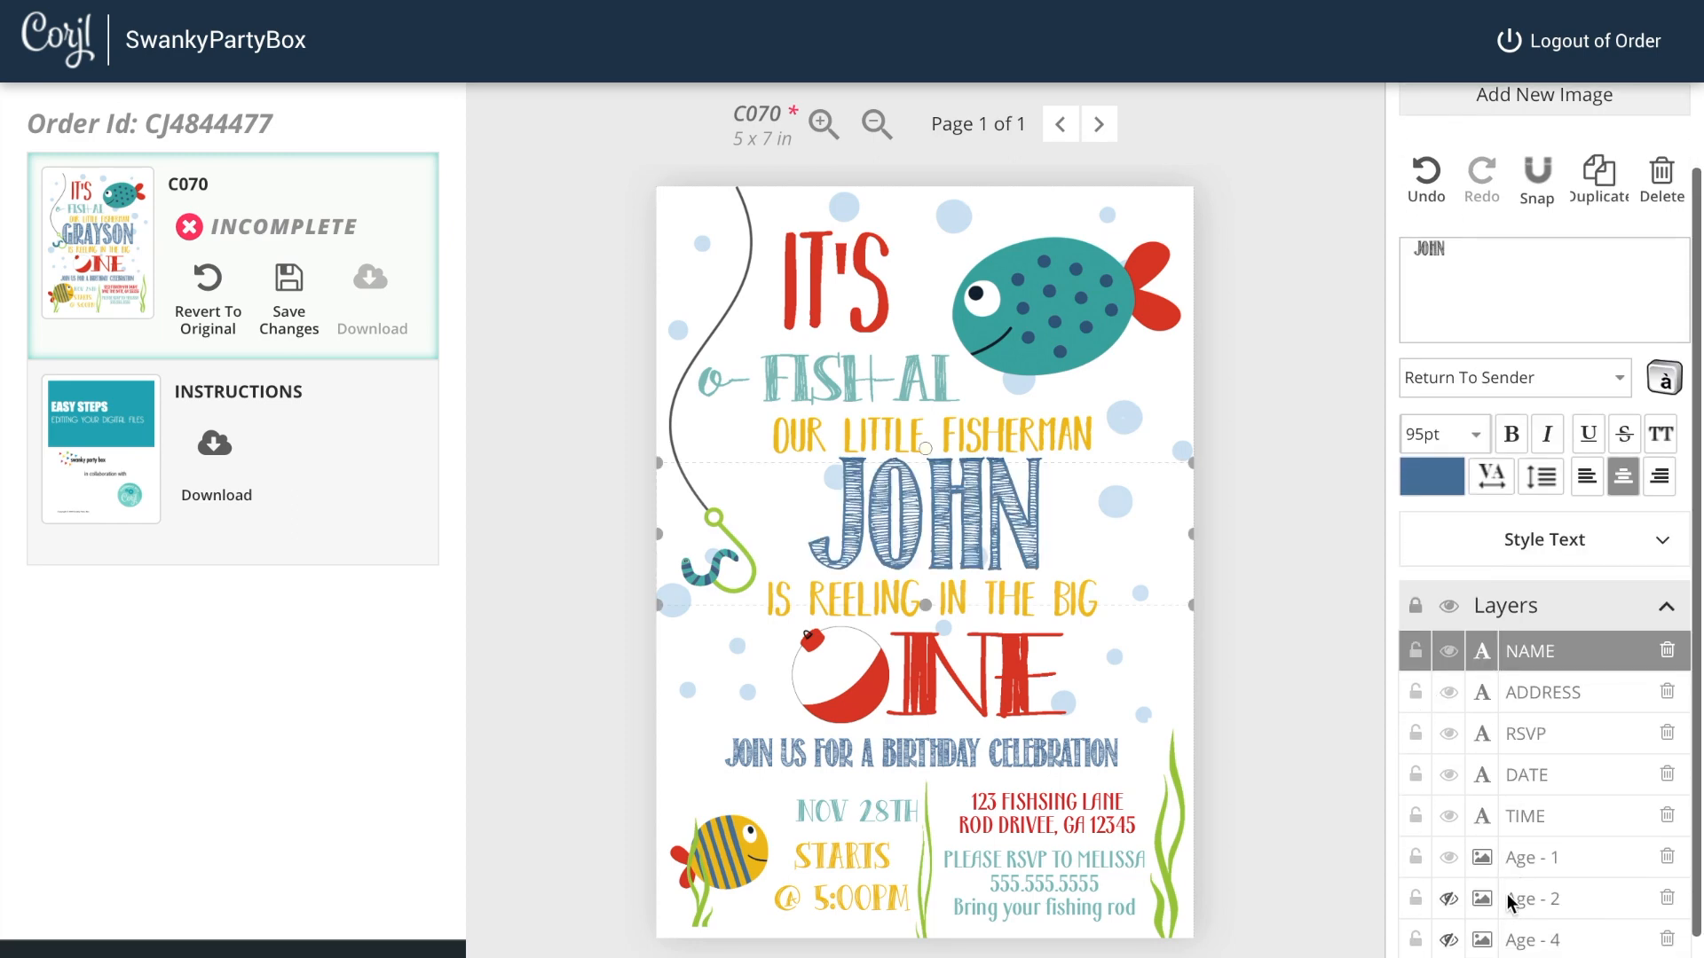
pyautogui.scroll(-1, 1507, 876)
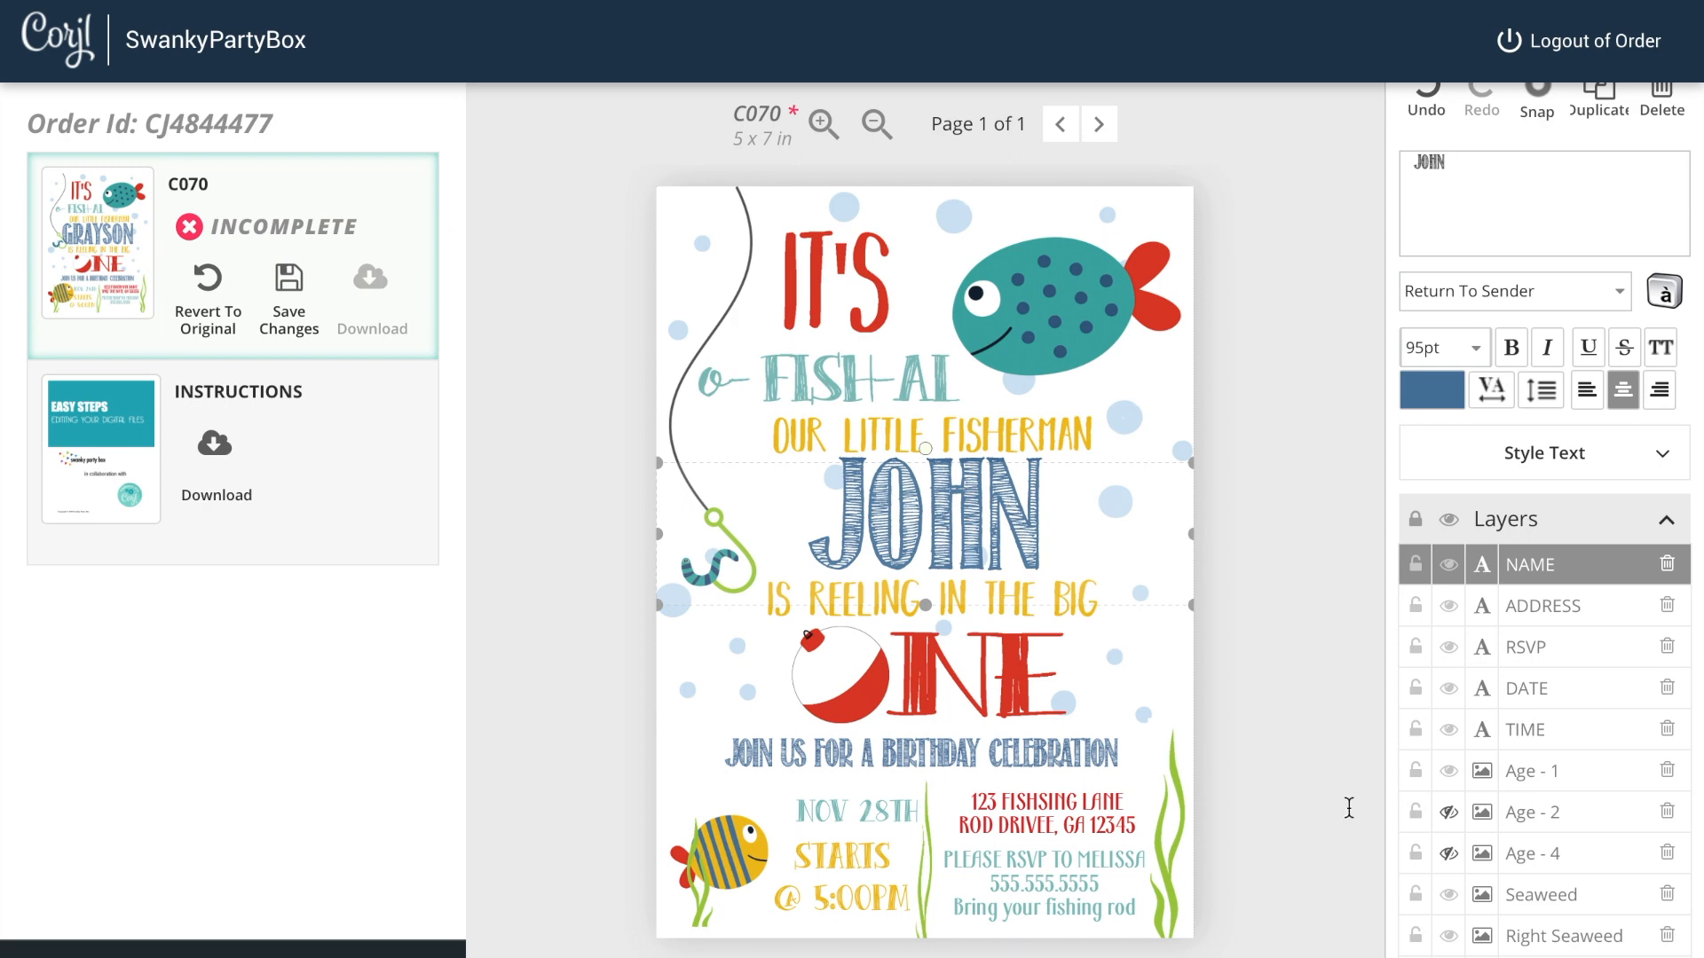
pyautogui.click(1450, 772)
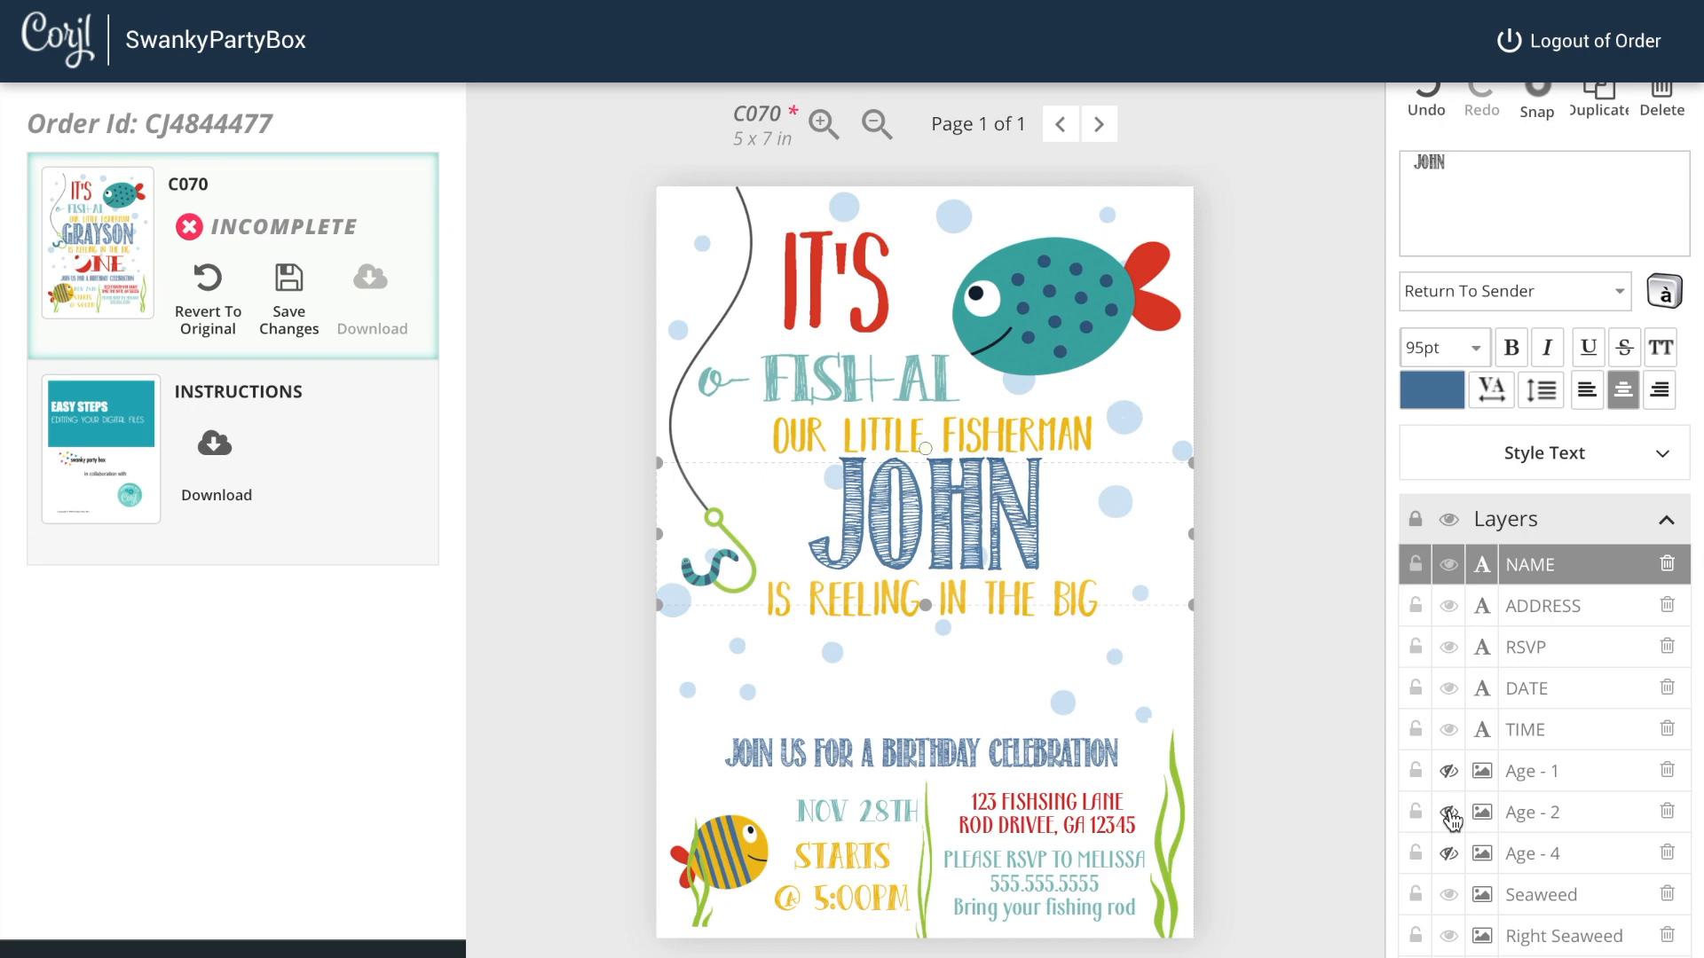
pyautogui.click(1449, 813)
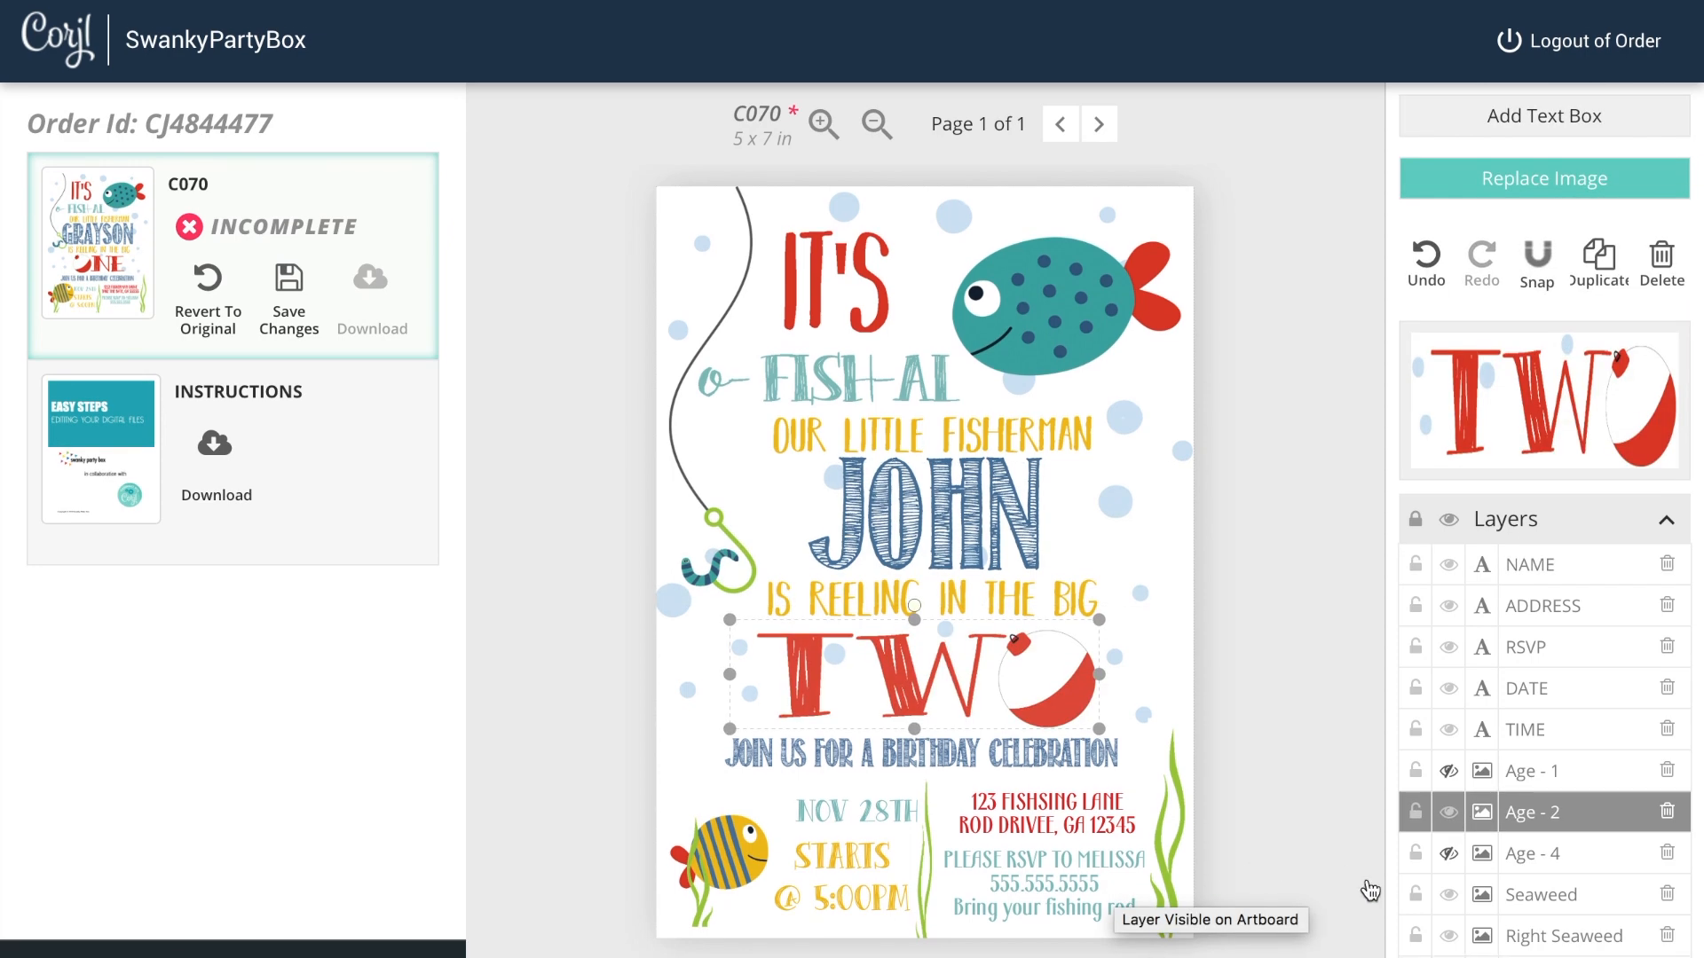
pyautogui.click(1449, 812)
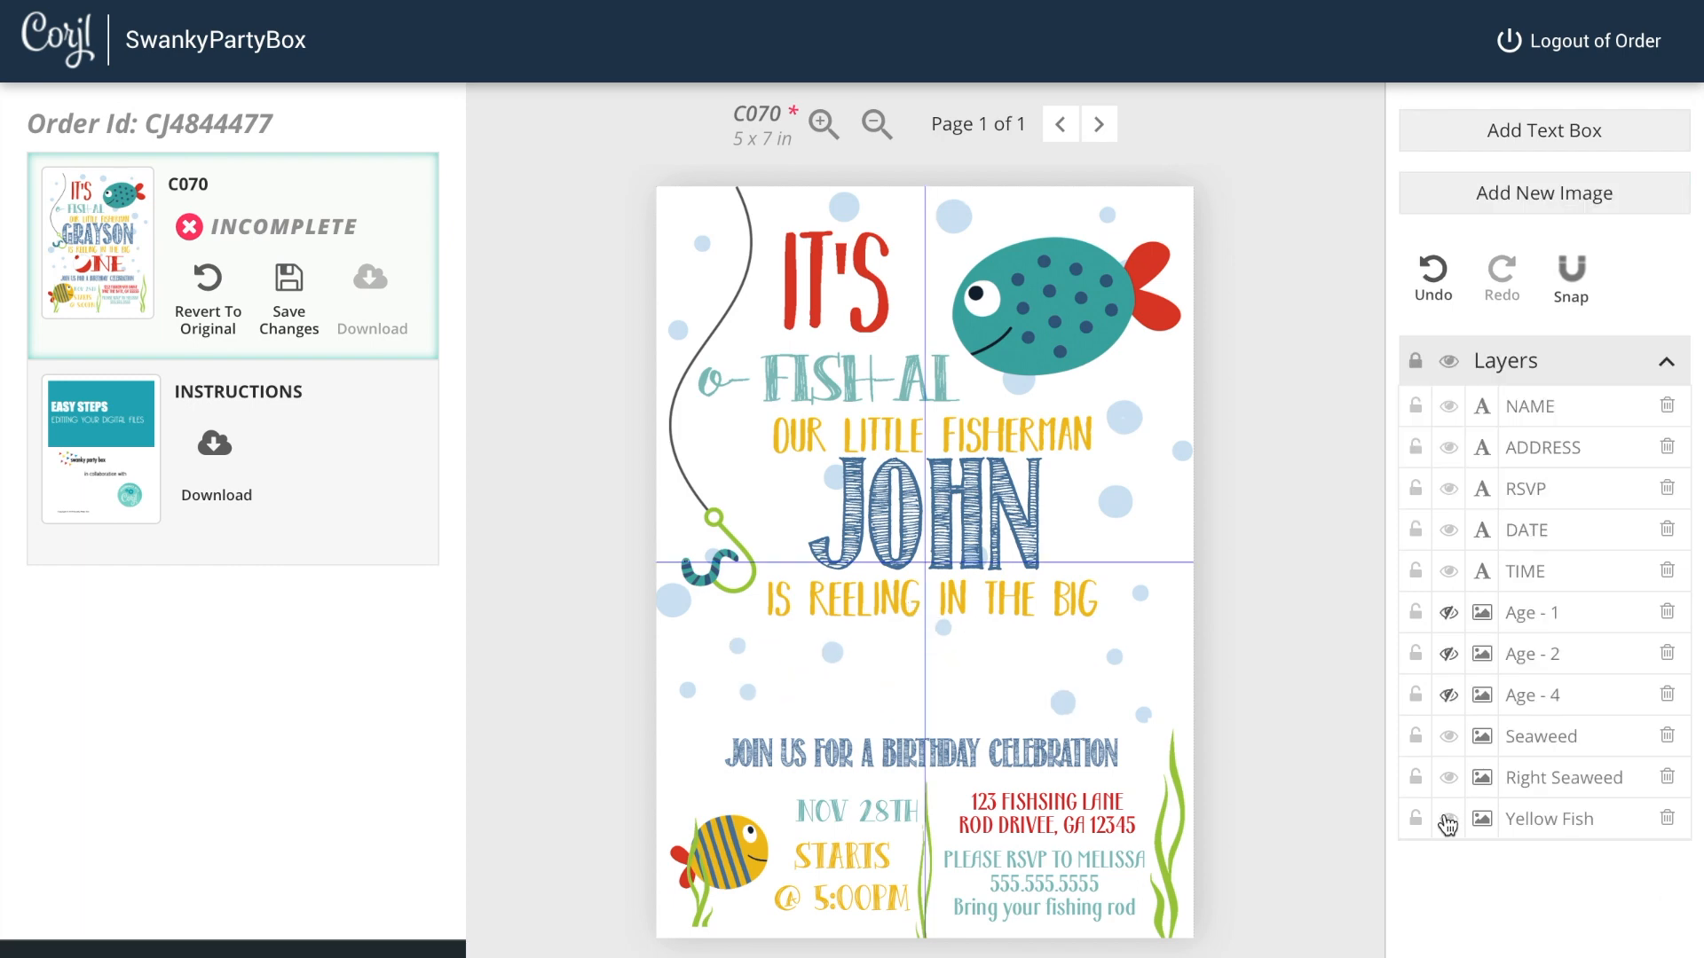
pyautogui.click(1448, 696)
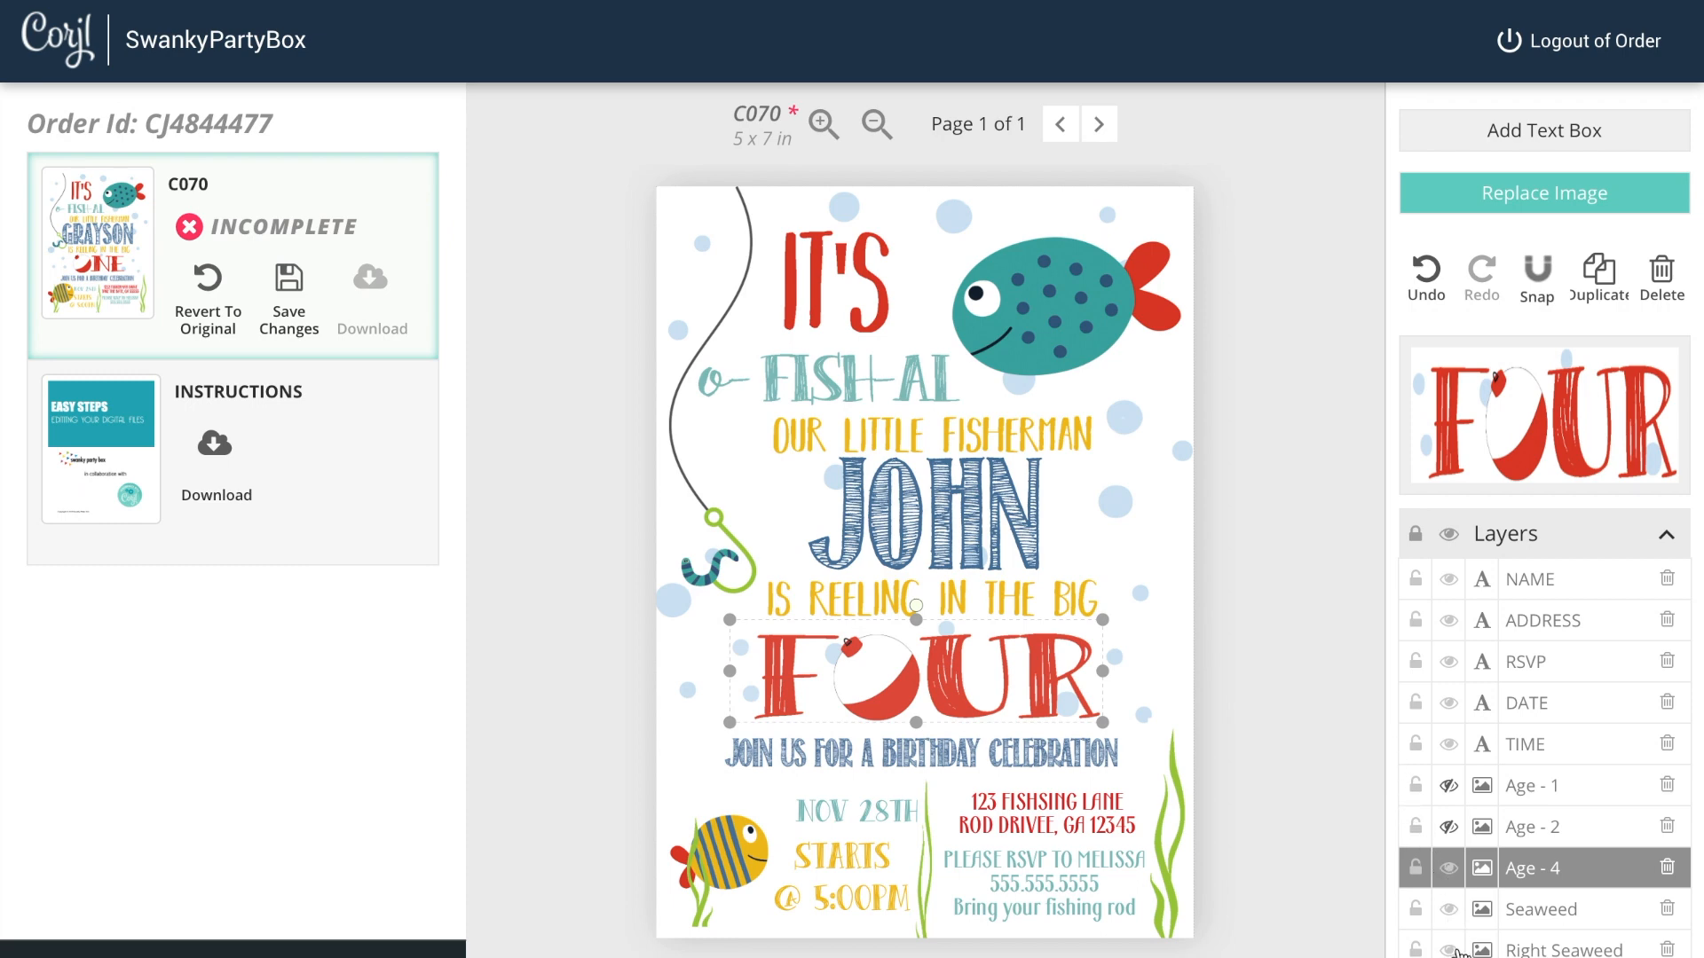
pyautogui.click(1450, 869)
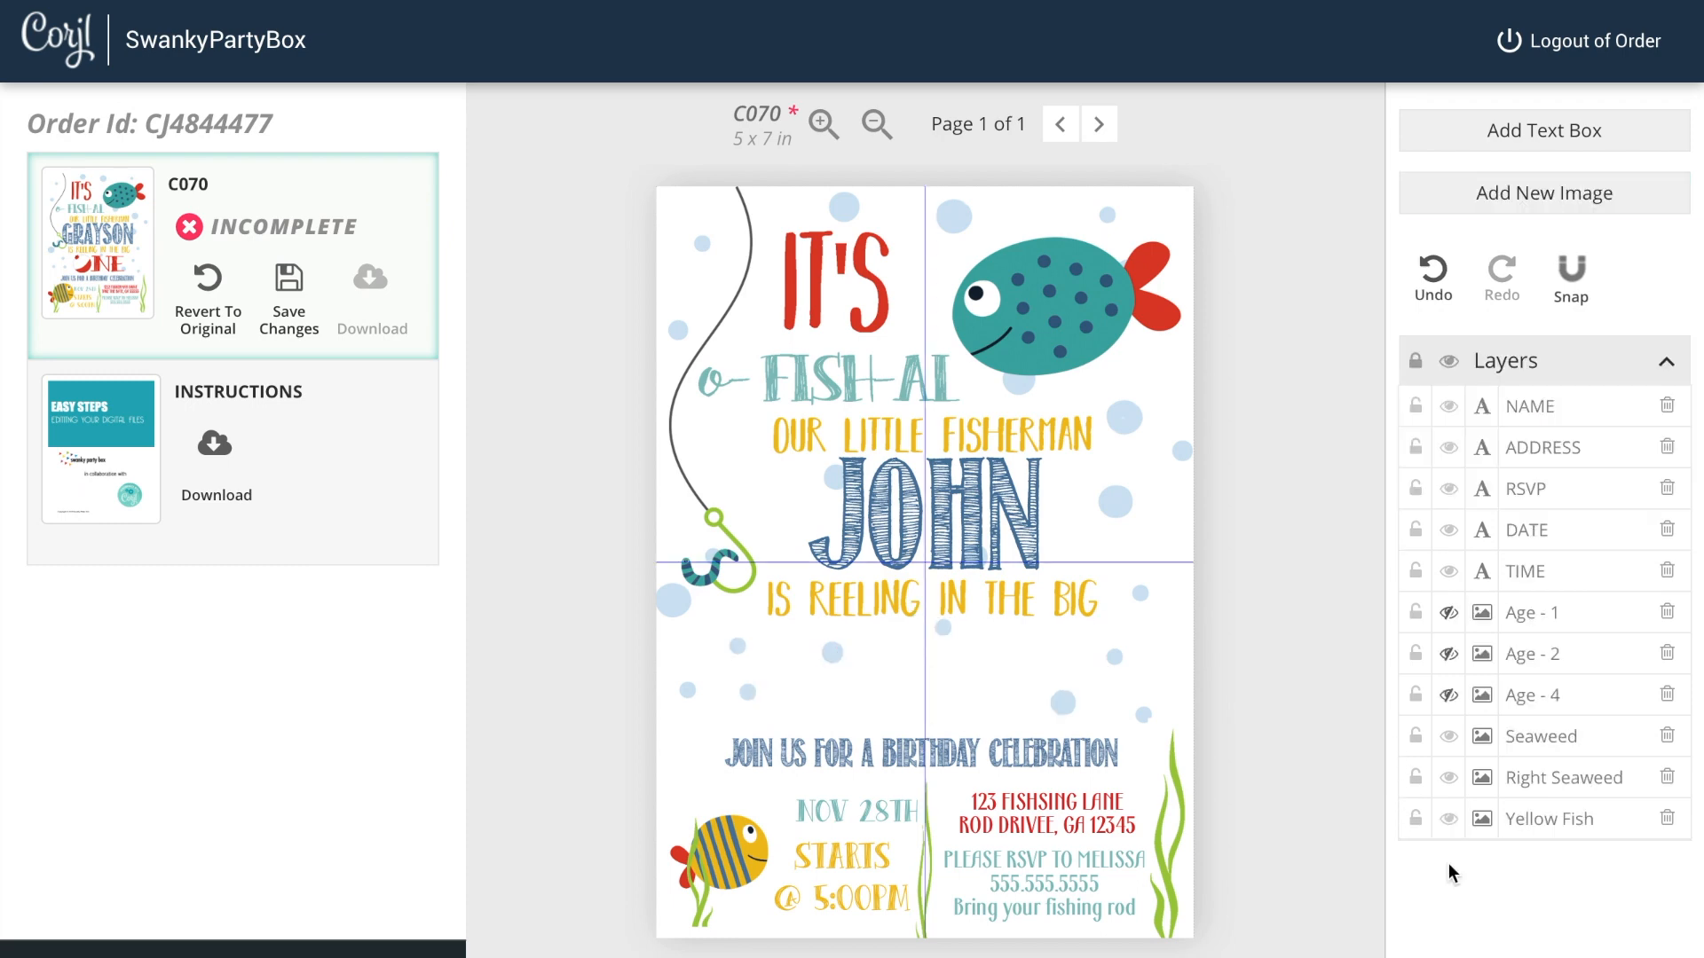
pyautogui.click(1448, 612)
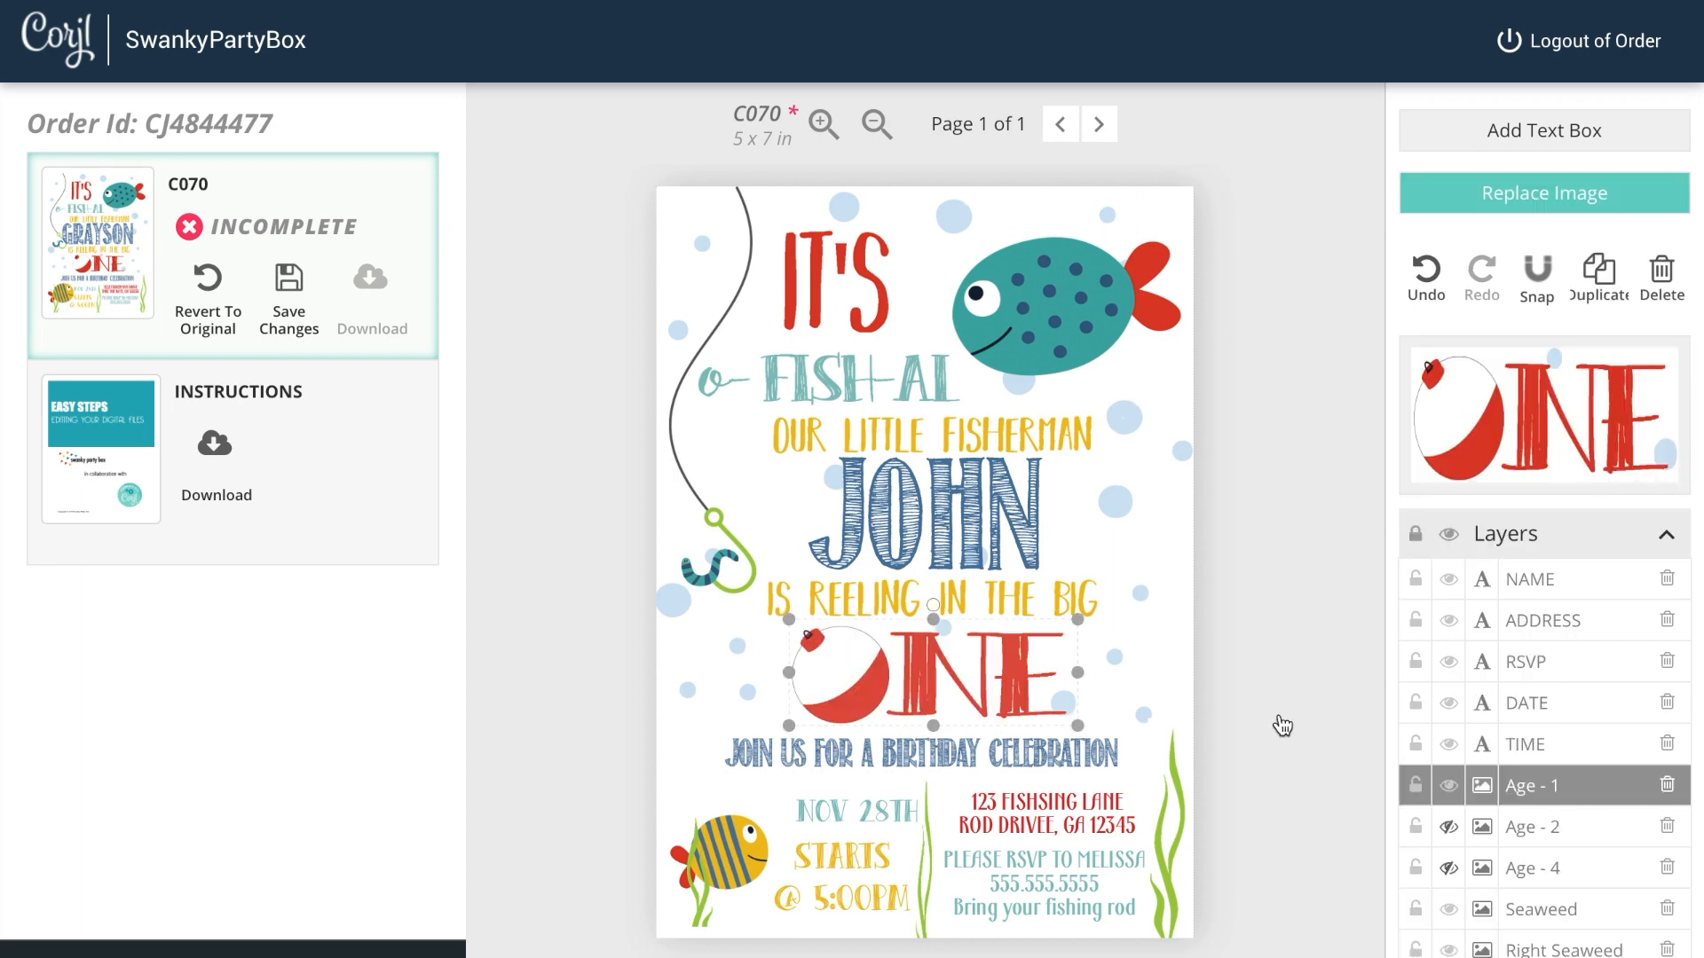
# Step: Deselect the image and save the design changes
pyautogui.scroll(-1, 1497, 865)
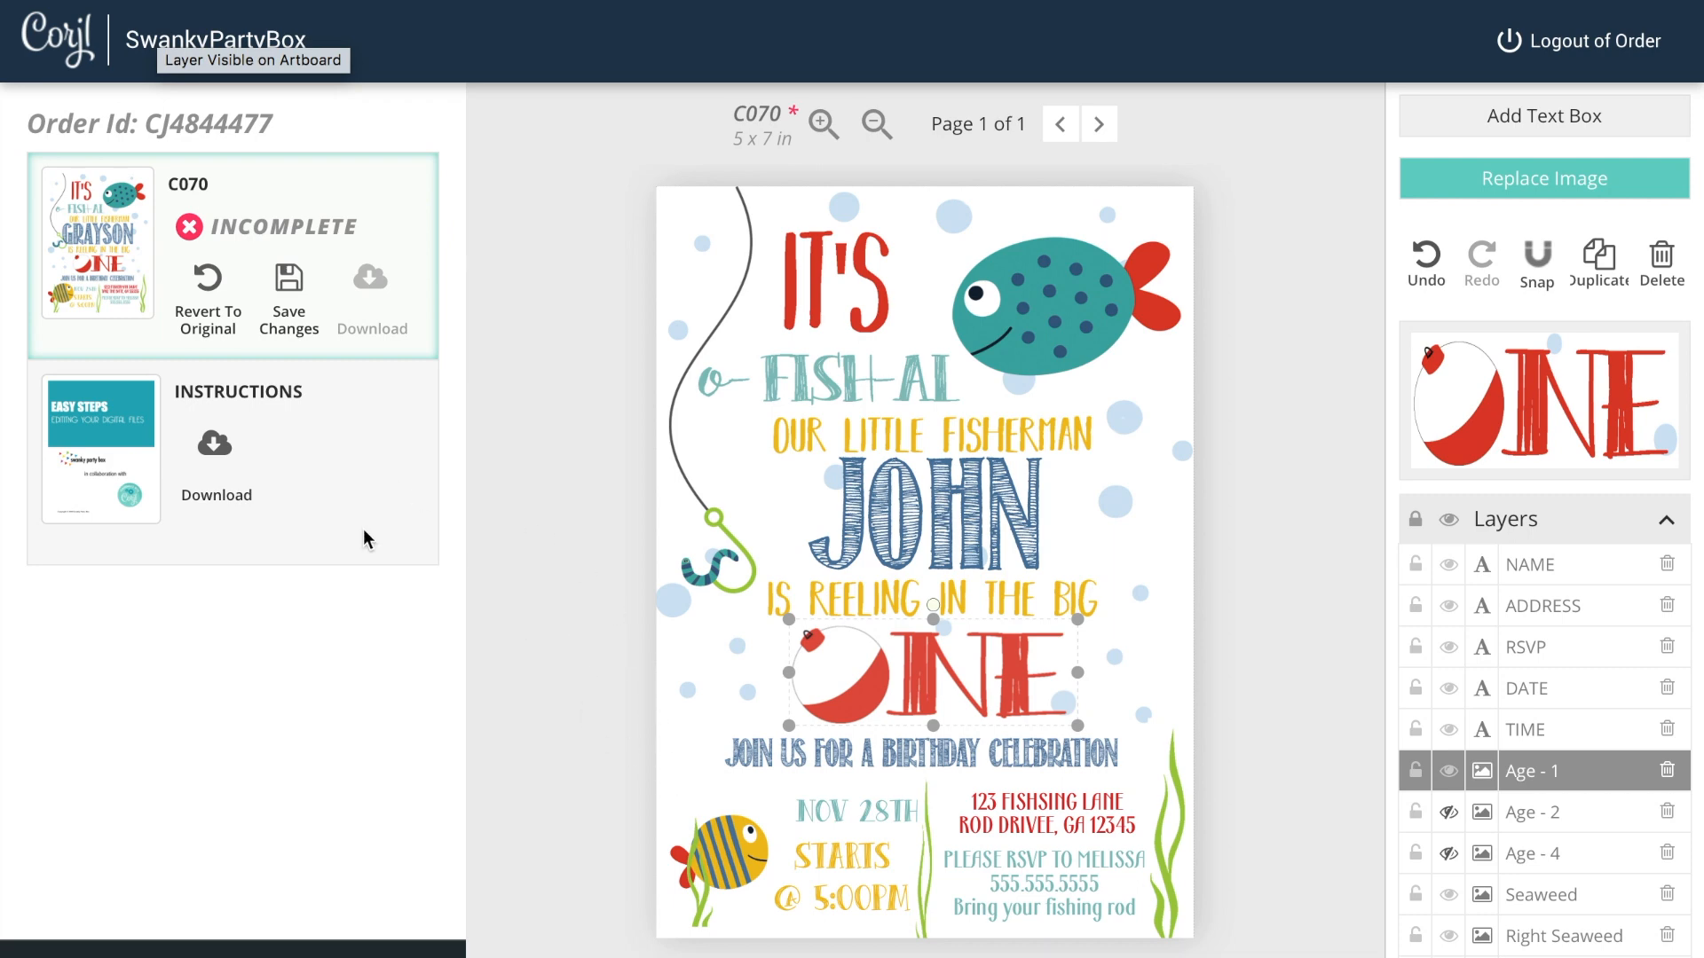
pyautogui.click(494, 599)
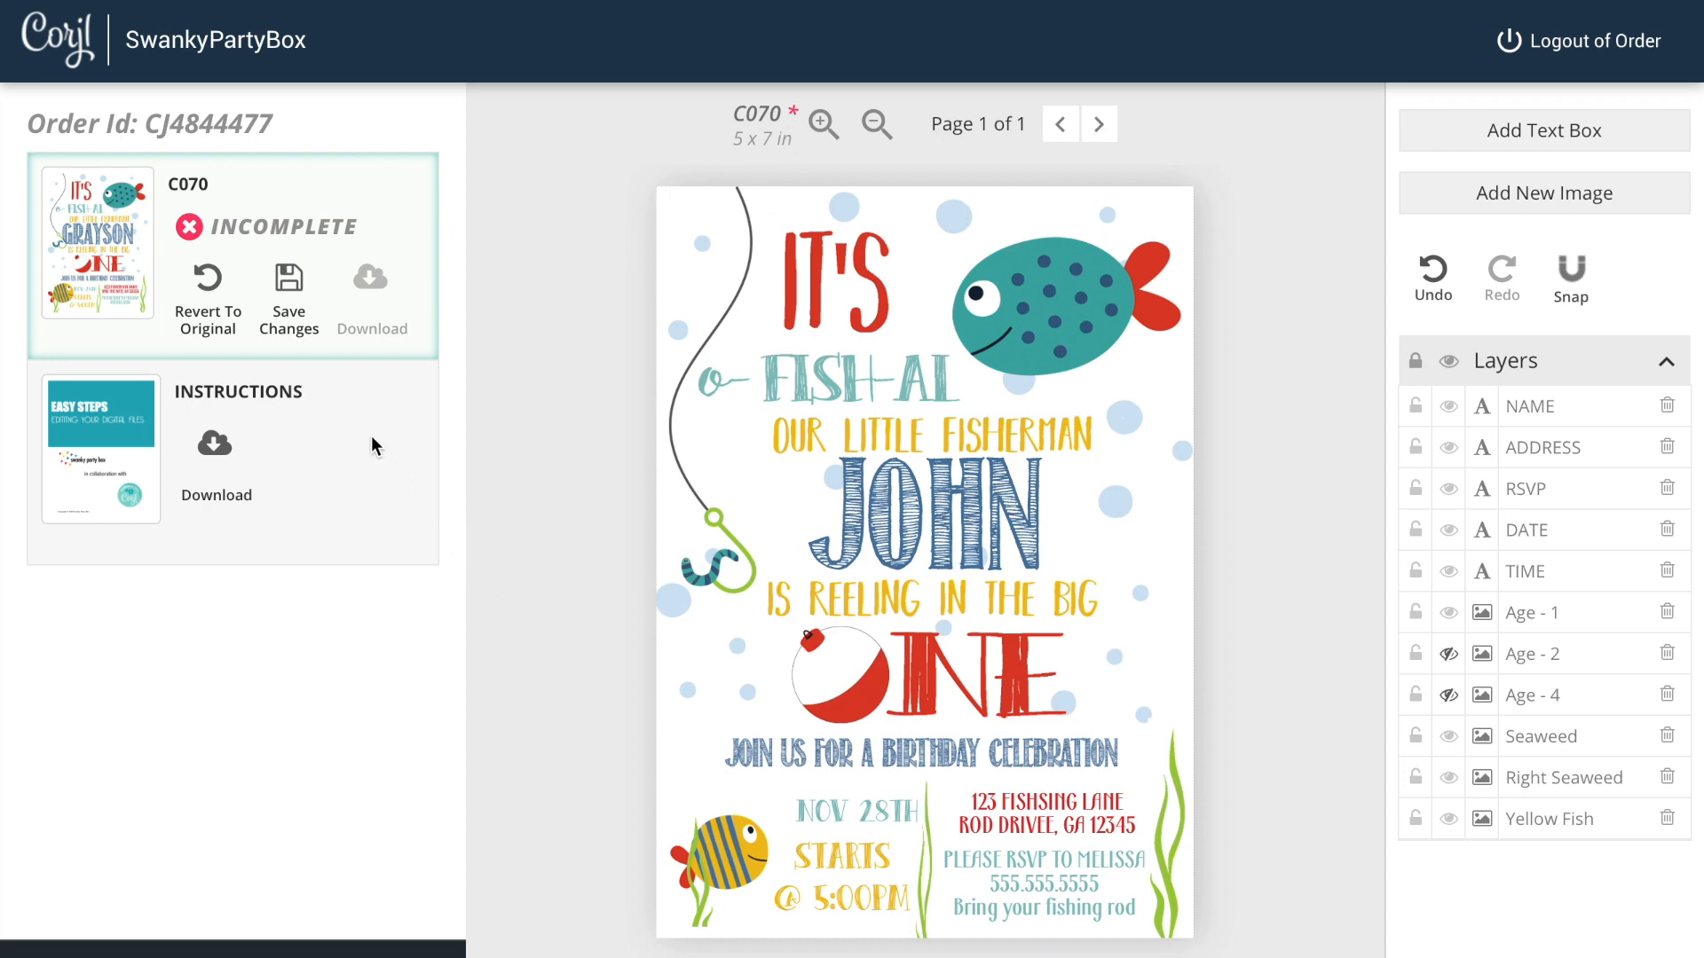
pyautogui.click(290, 279)
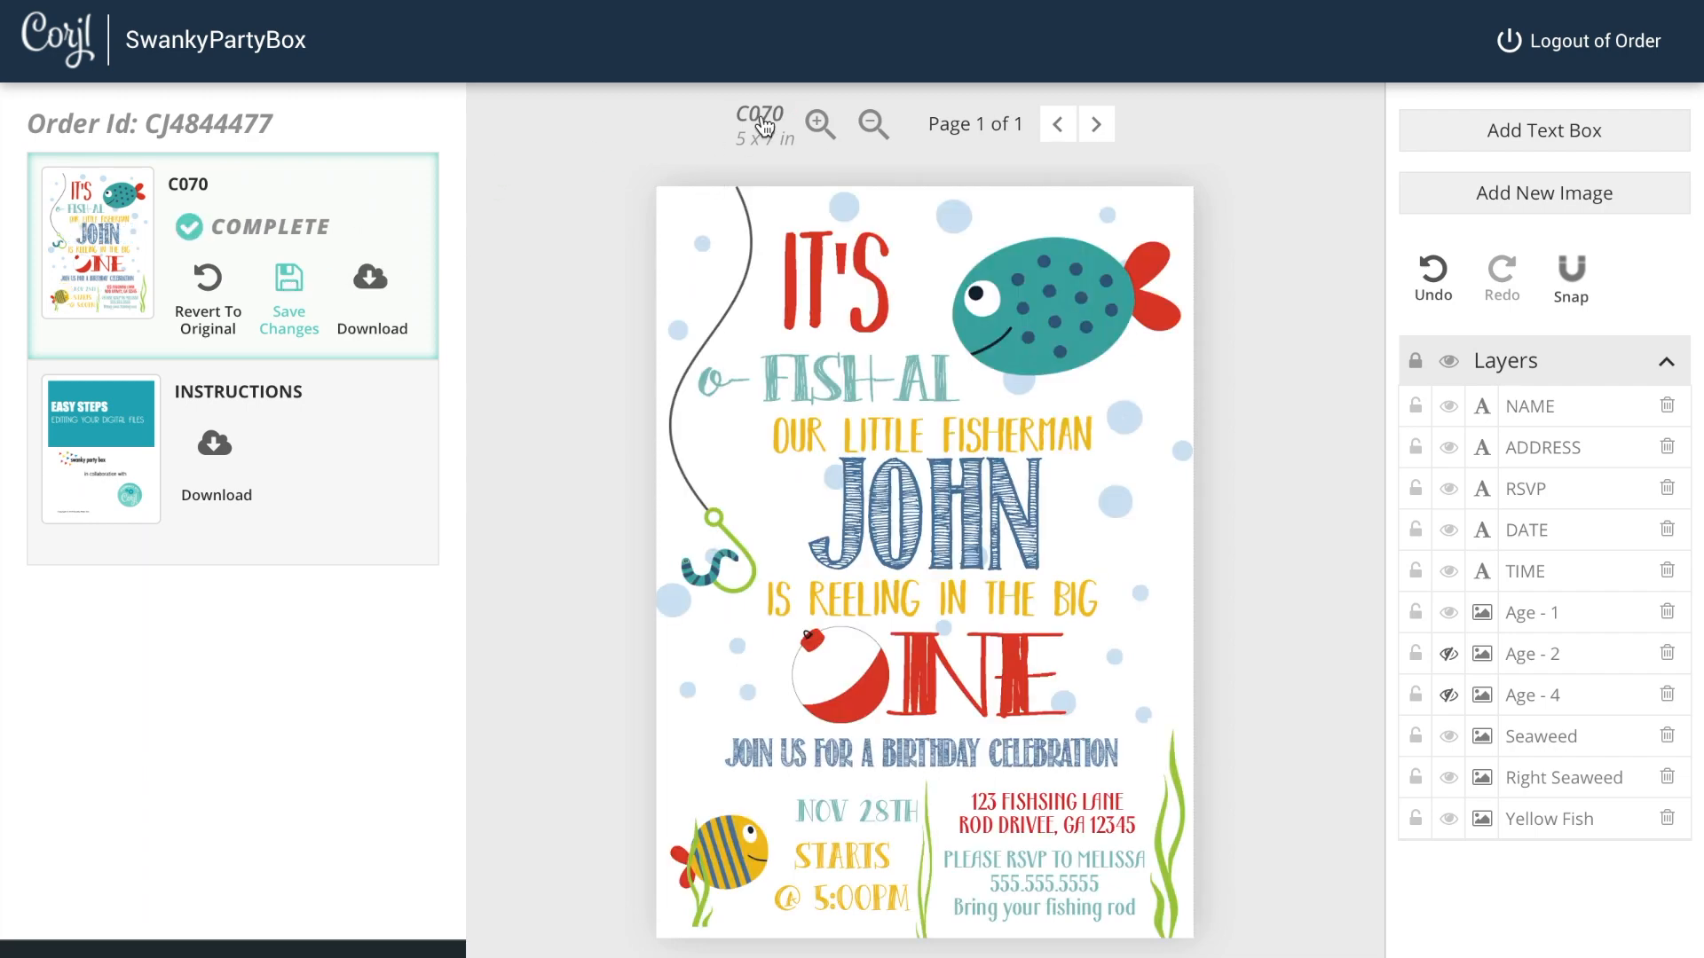
# Step: Open the download dialog, try JPG, and continue with PDF as the format
pyautogui.click(371, 282)
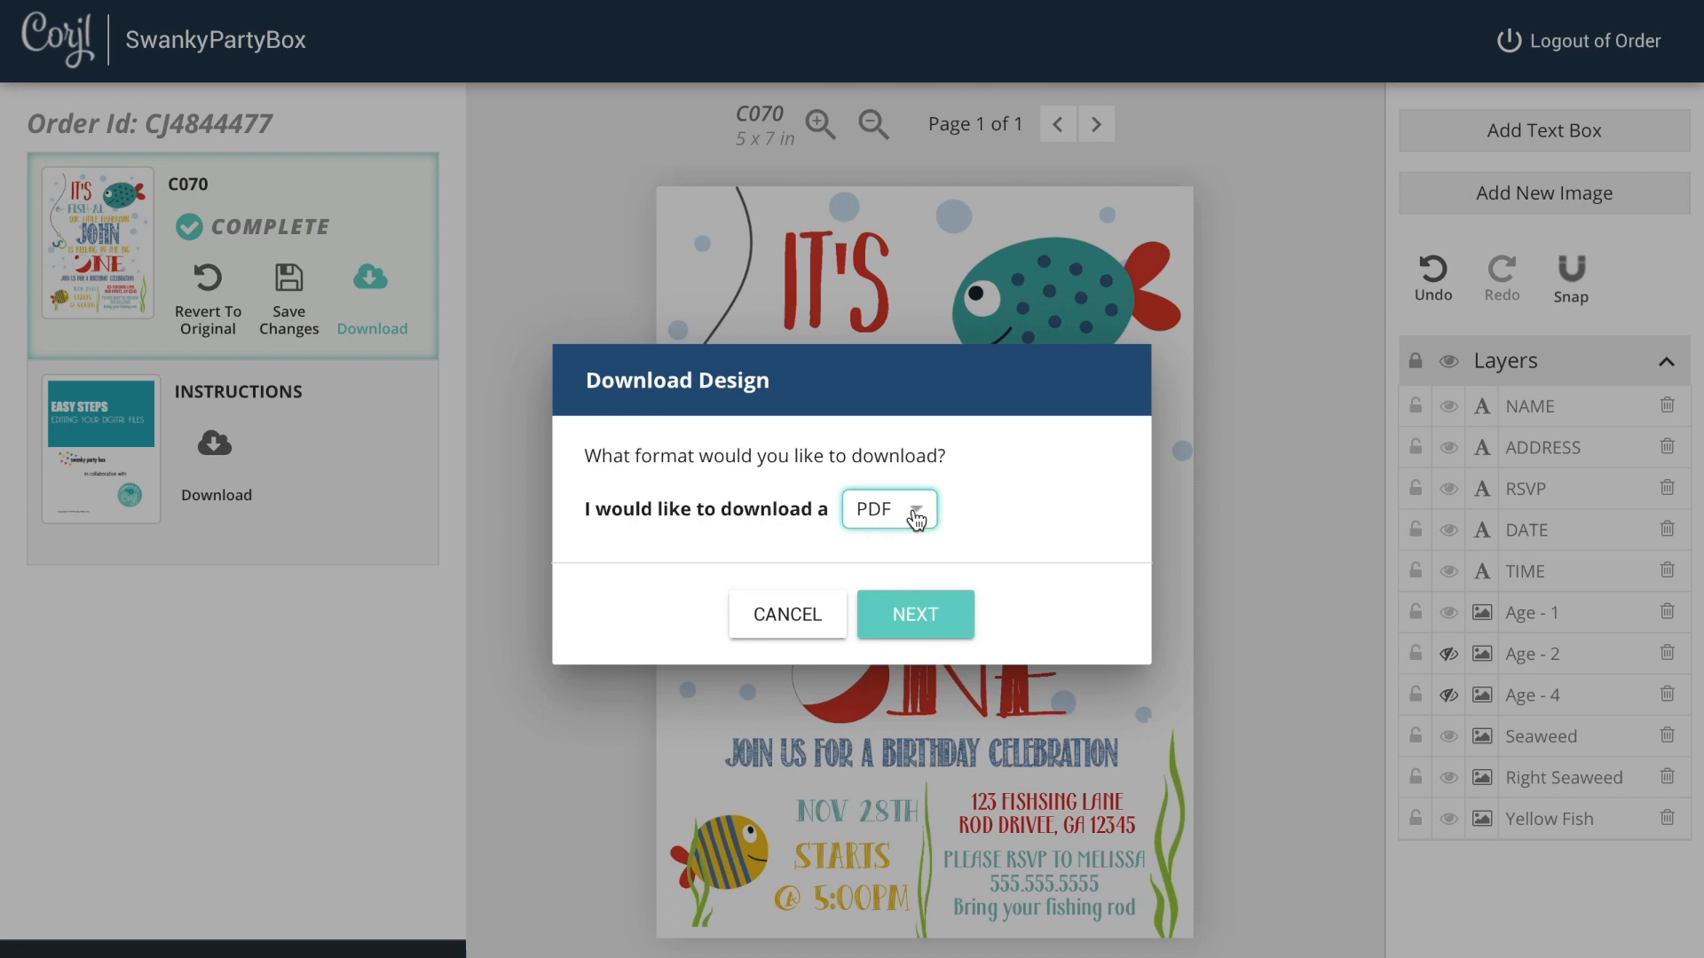
pyautogui.click(917, 519)
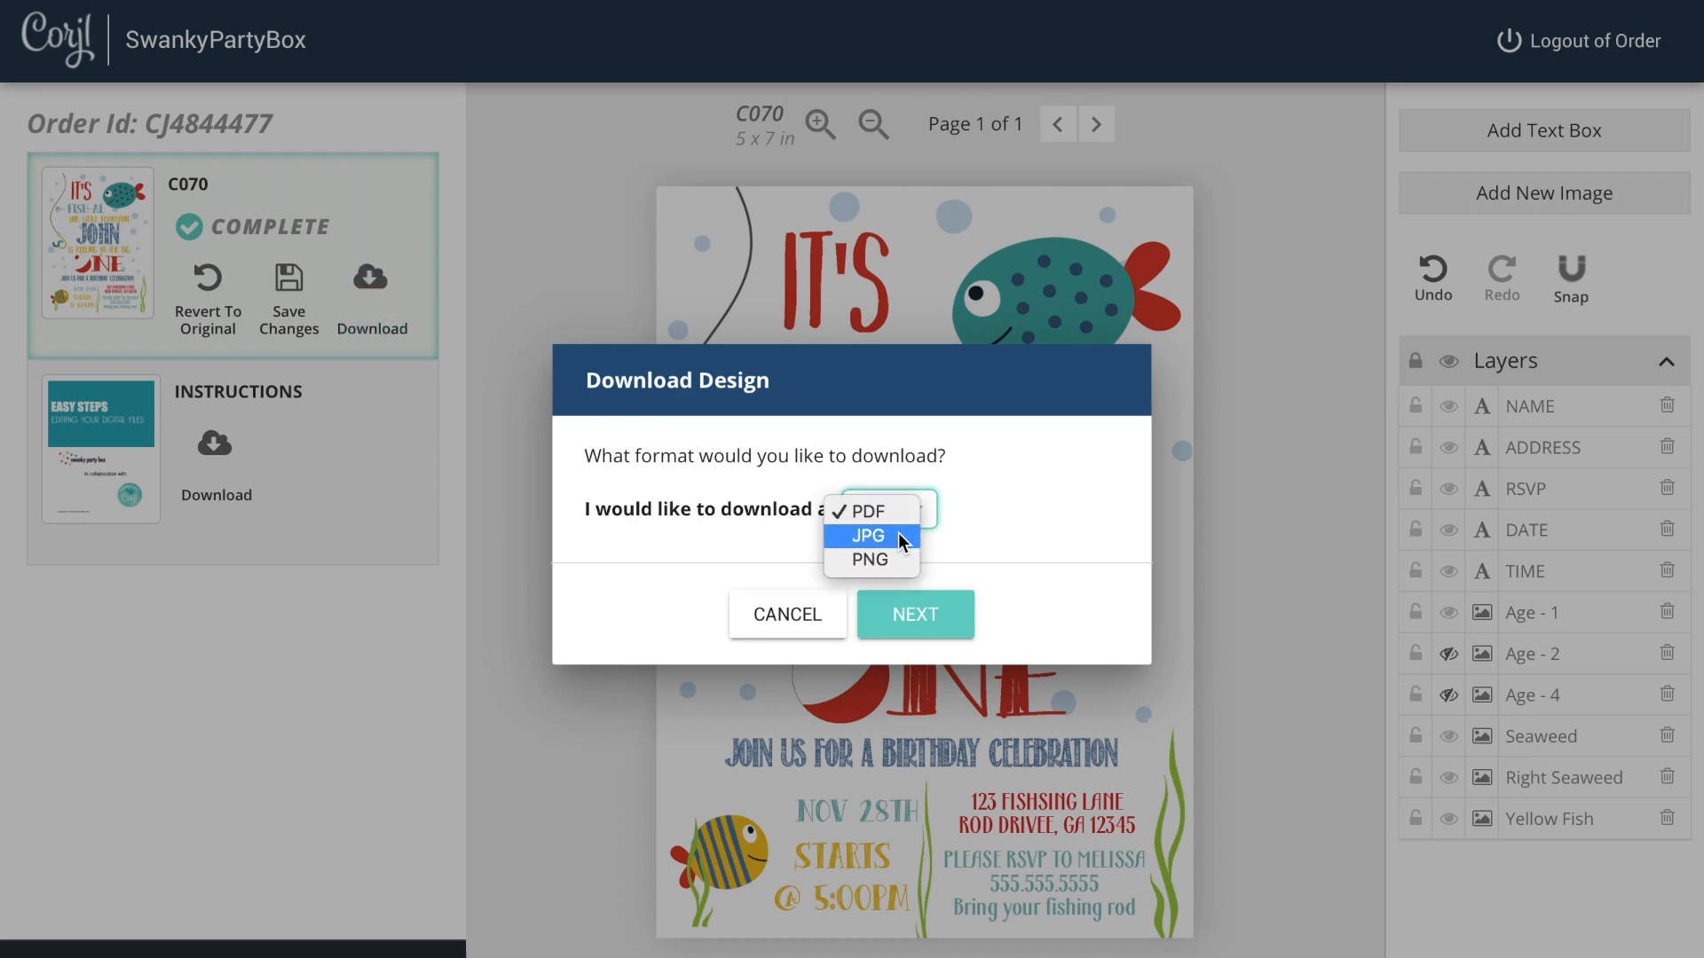
pyautogui.click(899, 535)
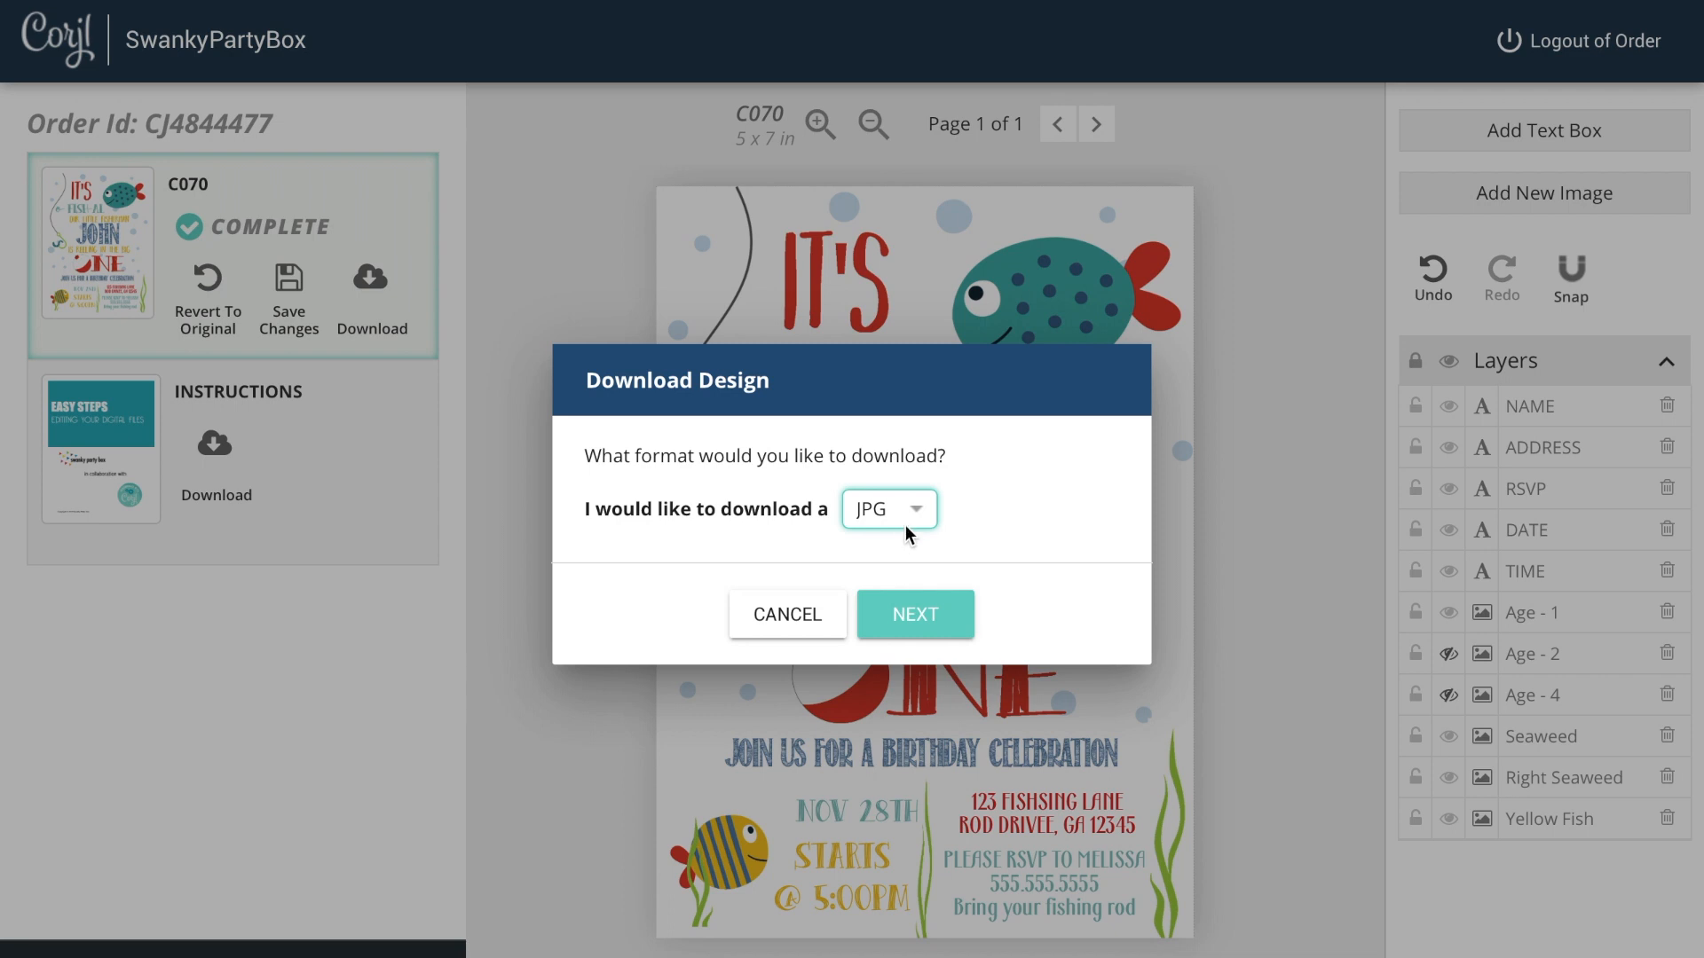
pyautogui.click(919, 519)
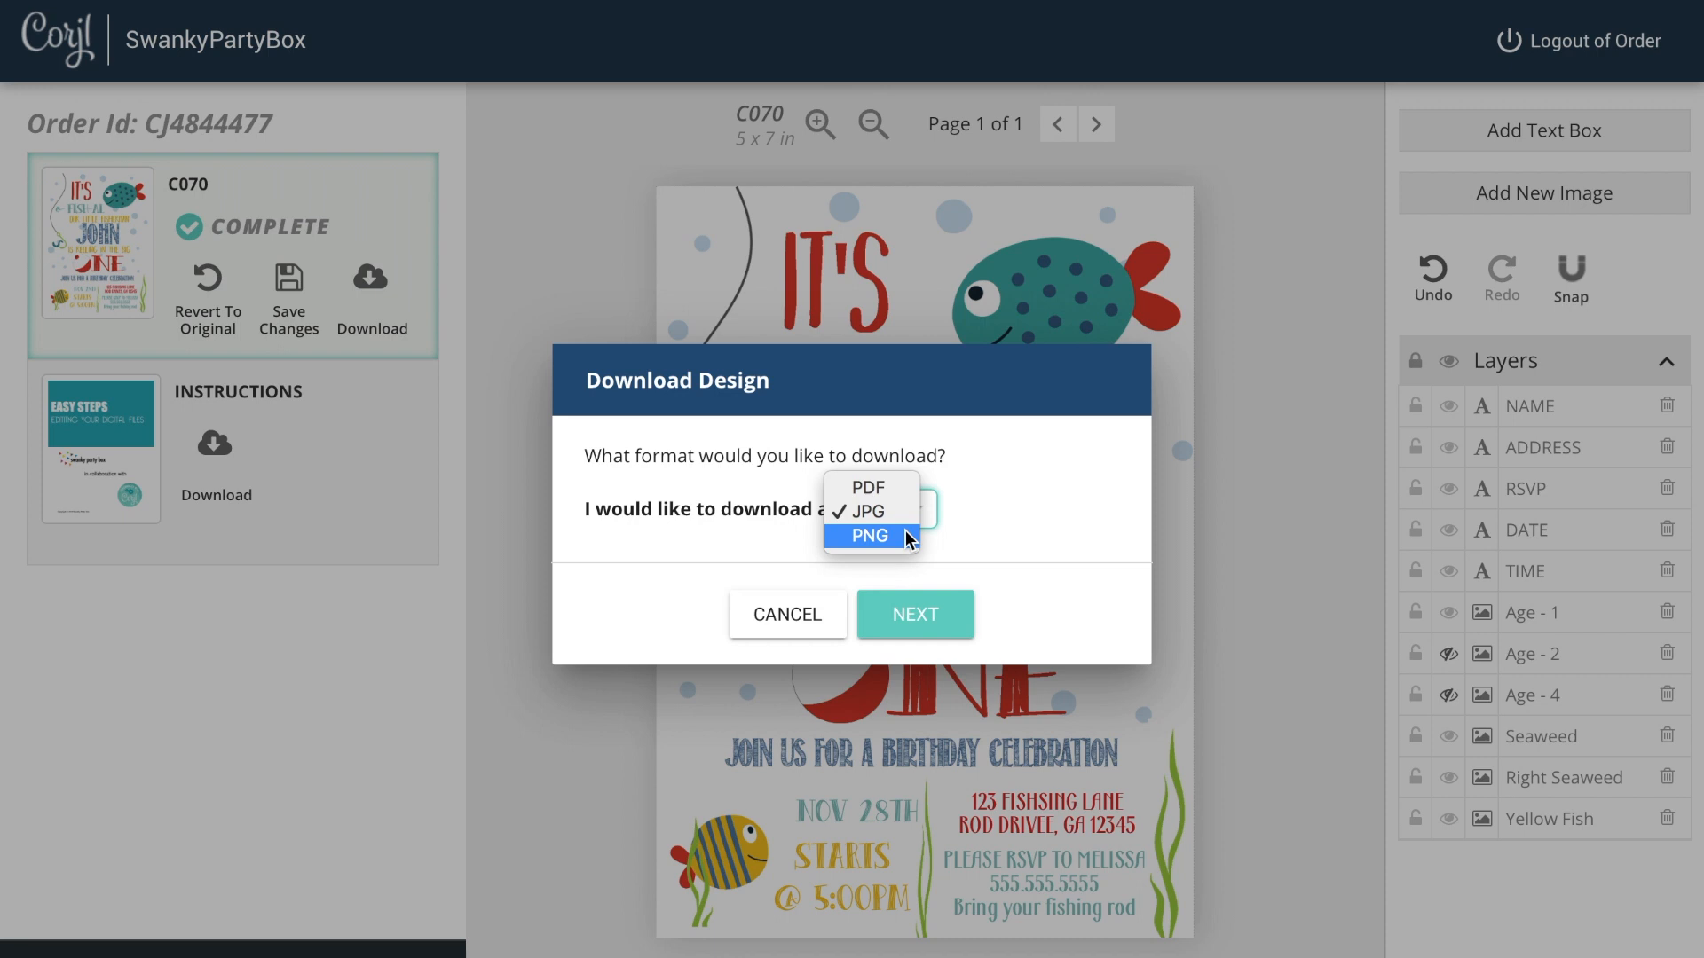
pyautogui.click(903, 483)
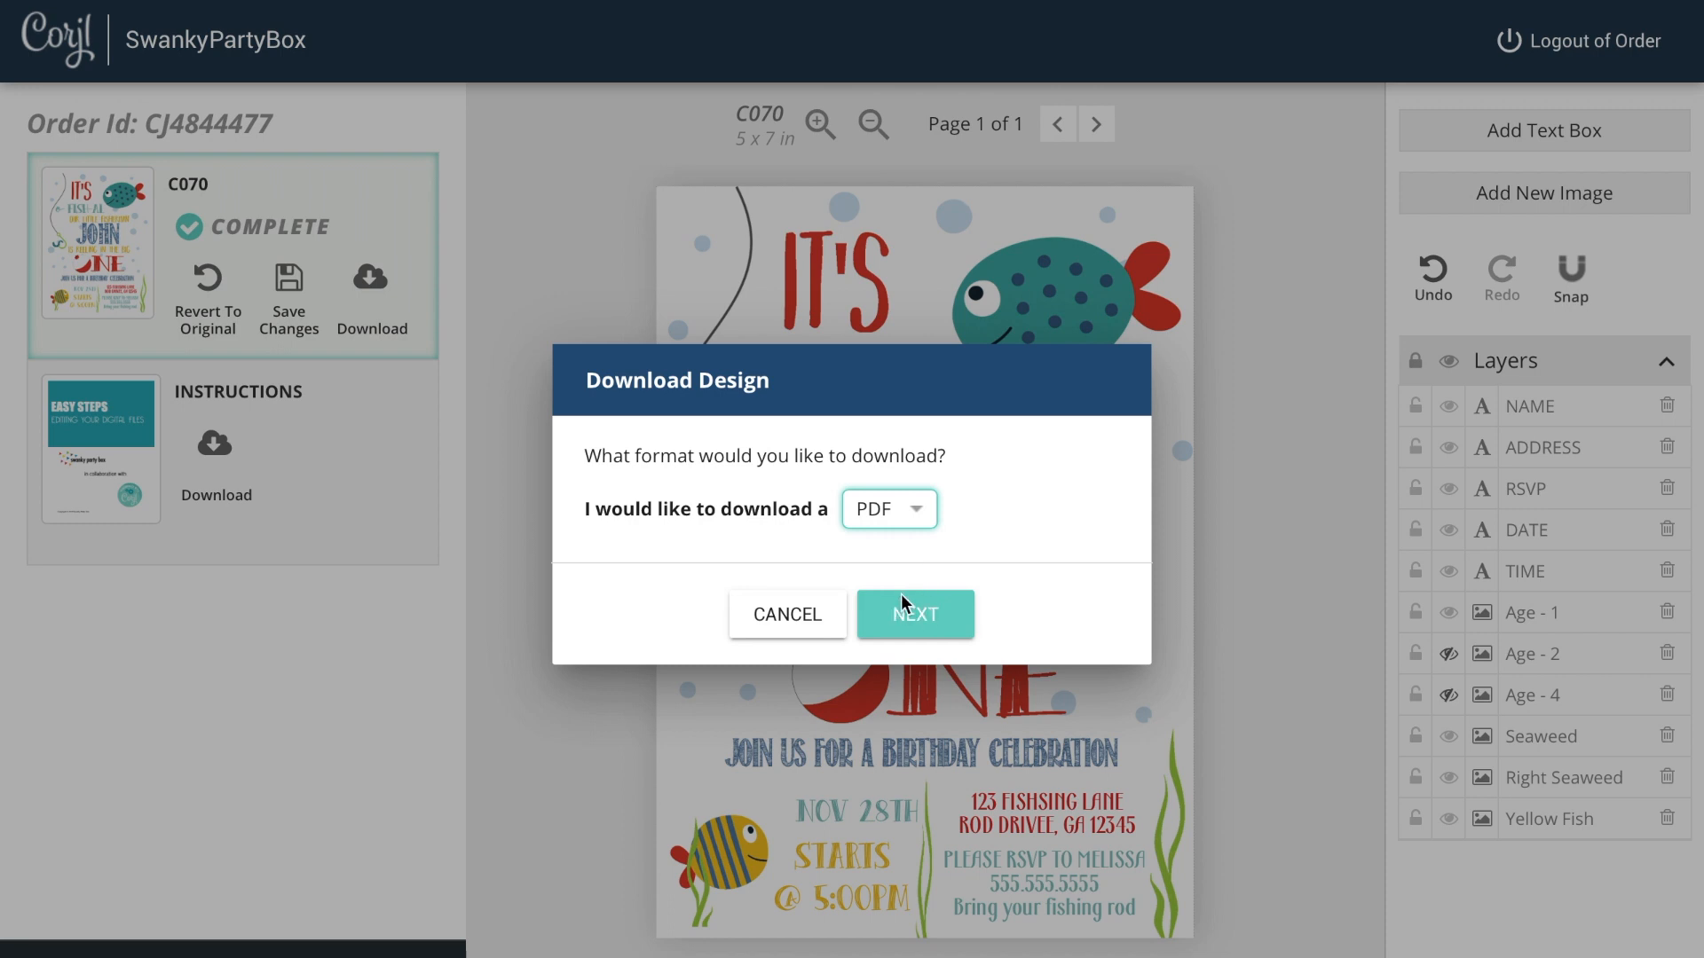
pyautogui.click(924, 611)
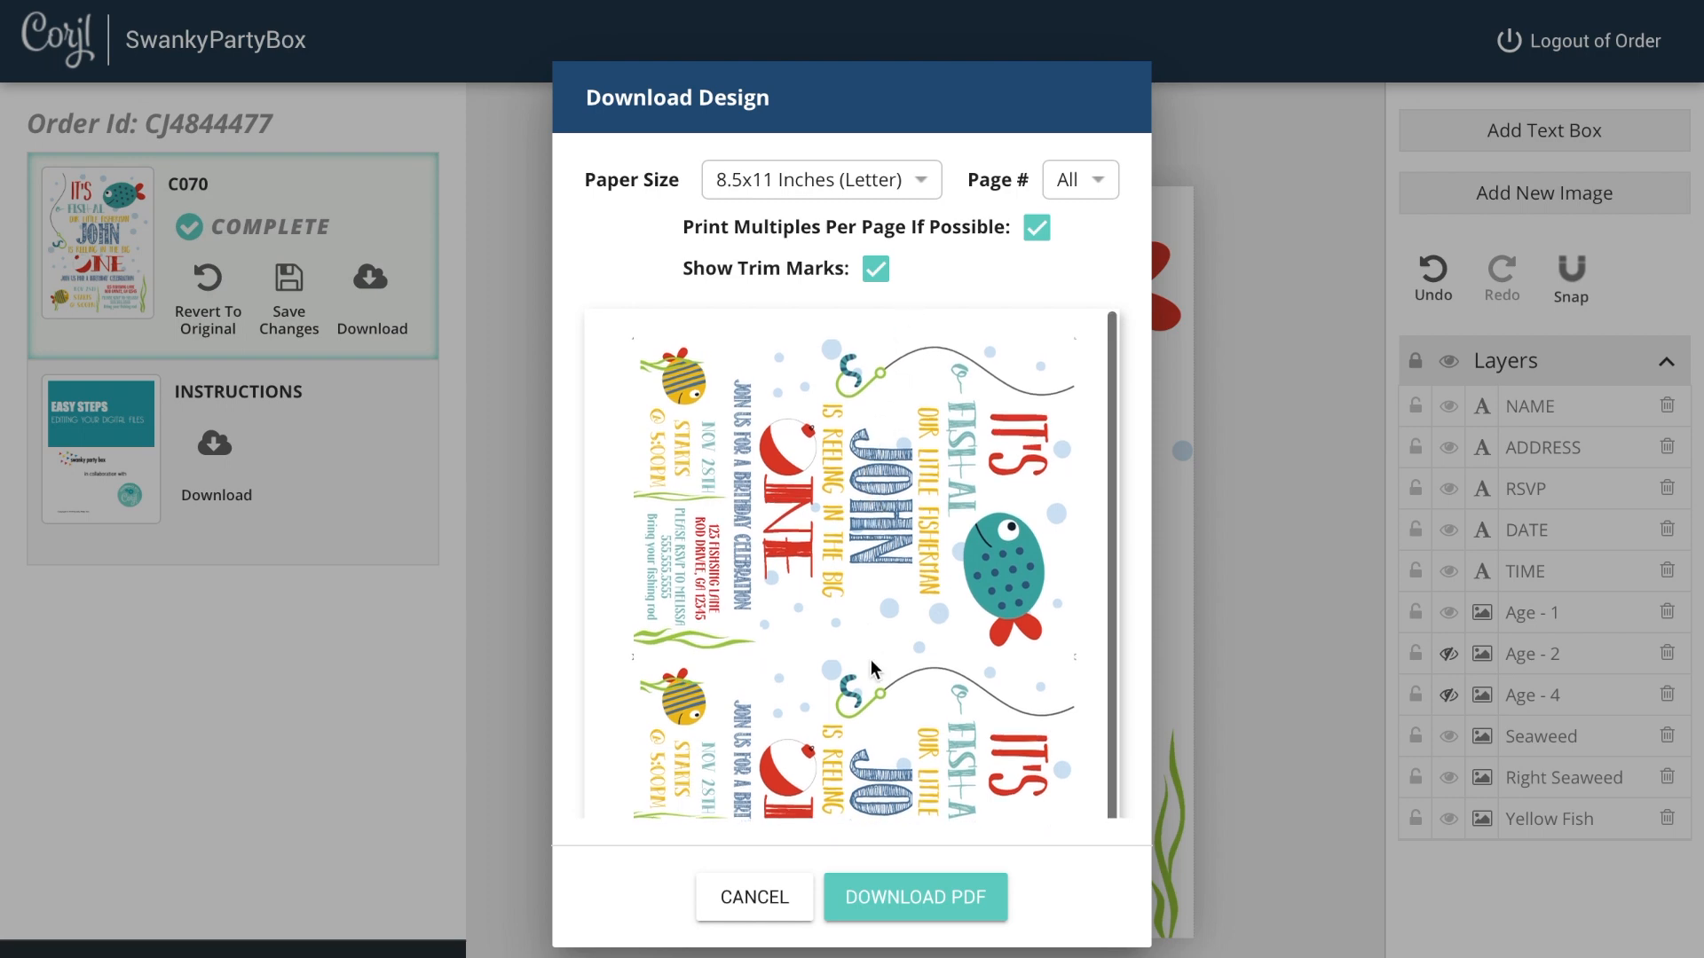
# Step: Turn off printing multiples per page and trim marks while checking the print preview
pyautogui.scroll(-1, 895, 619)
pyautogui.scroll(1, 894, 619)
pyautogui.scroll(-1, 895, 620)
pyautogui.scroll(1, 895, 620)
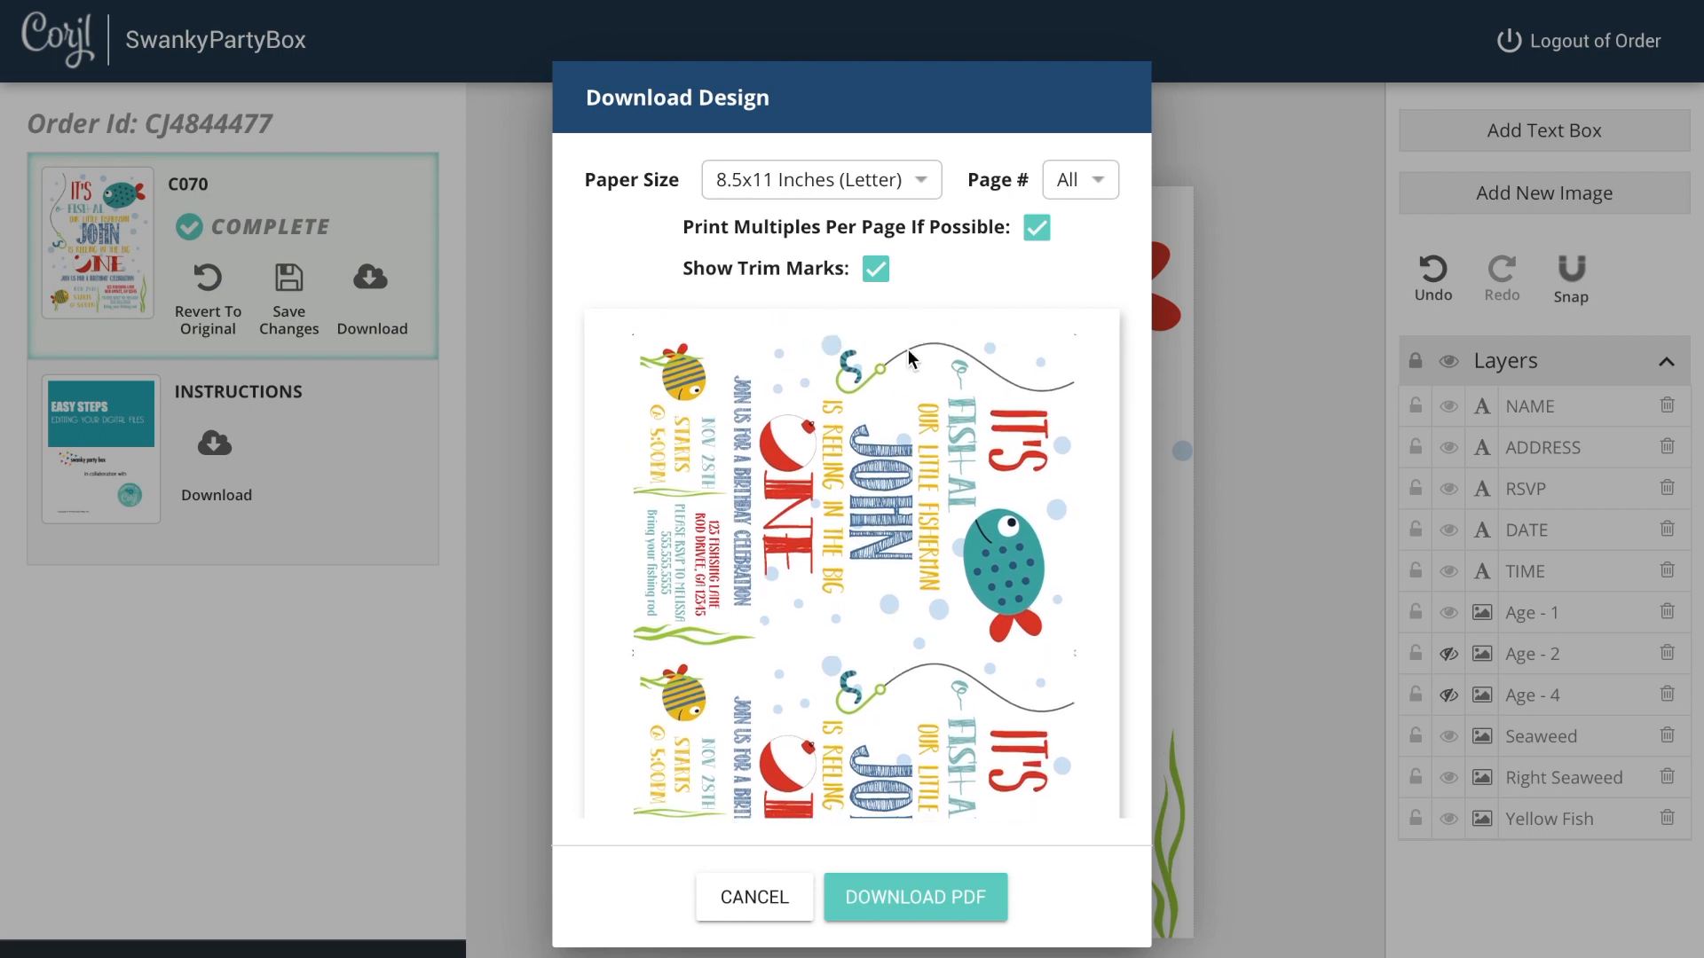
pyautogui.click(1035, 229)
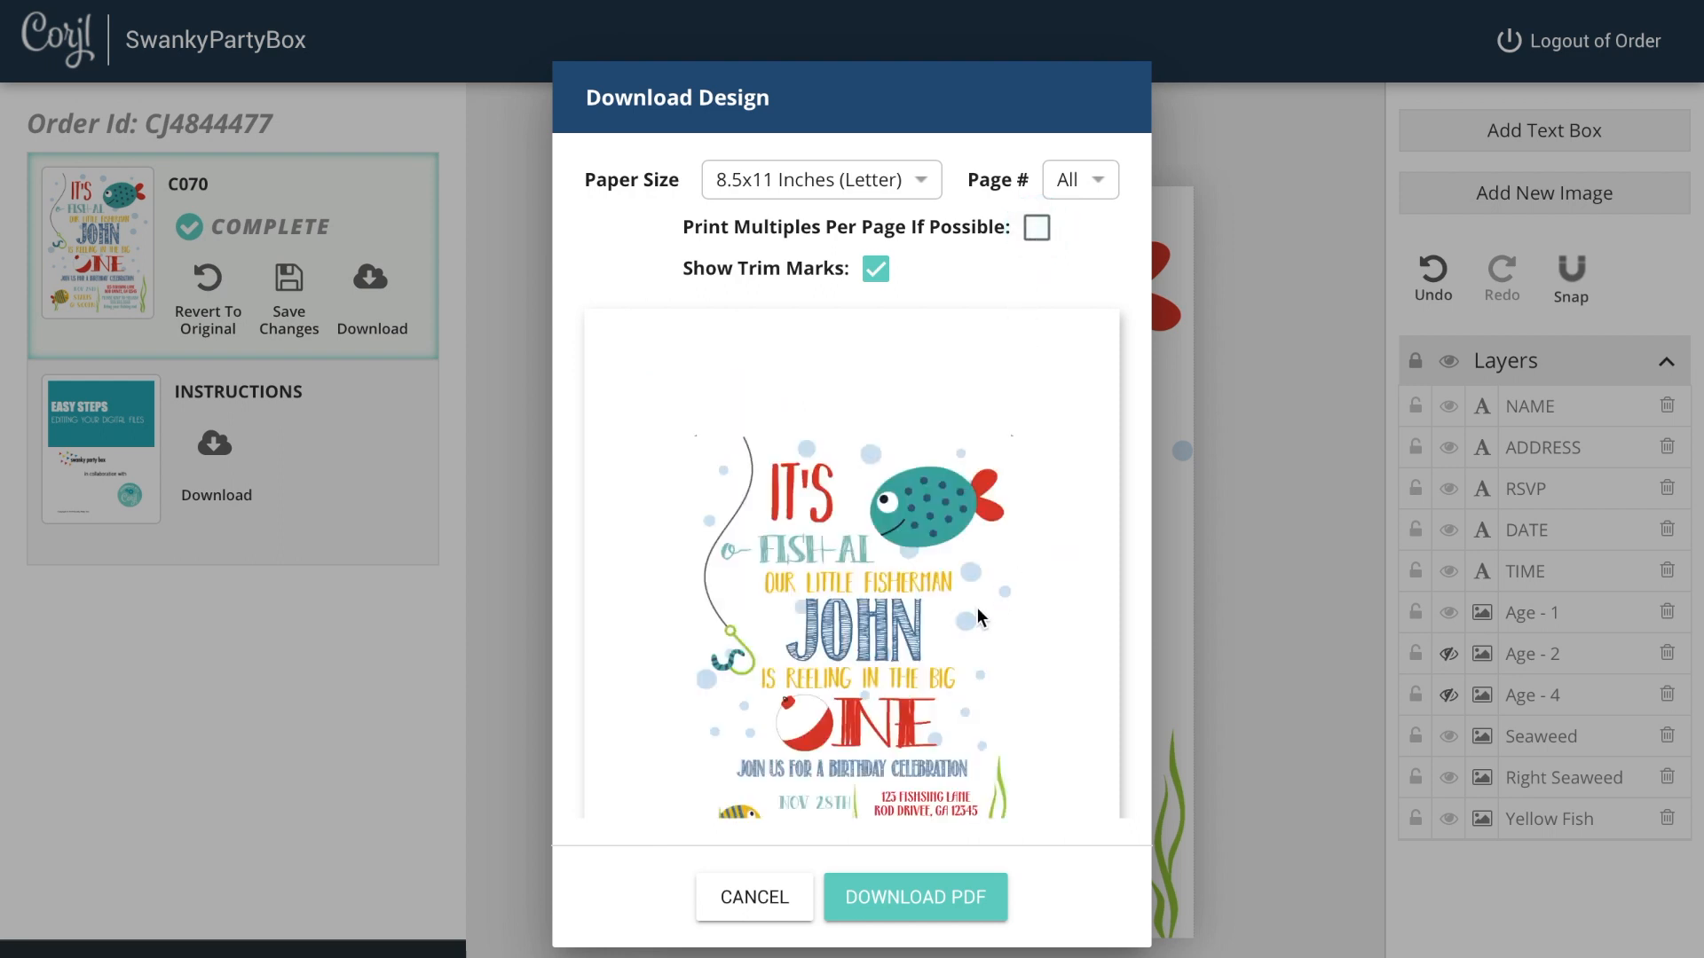
pyautogui.scroll(-1, 953, 628)
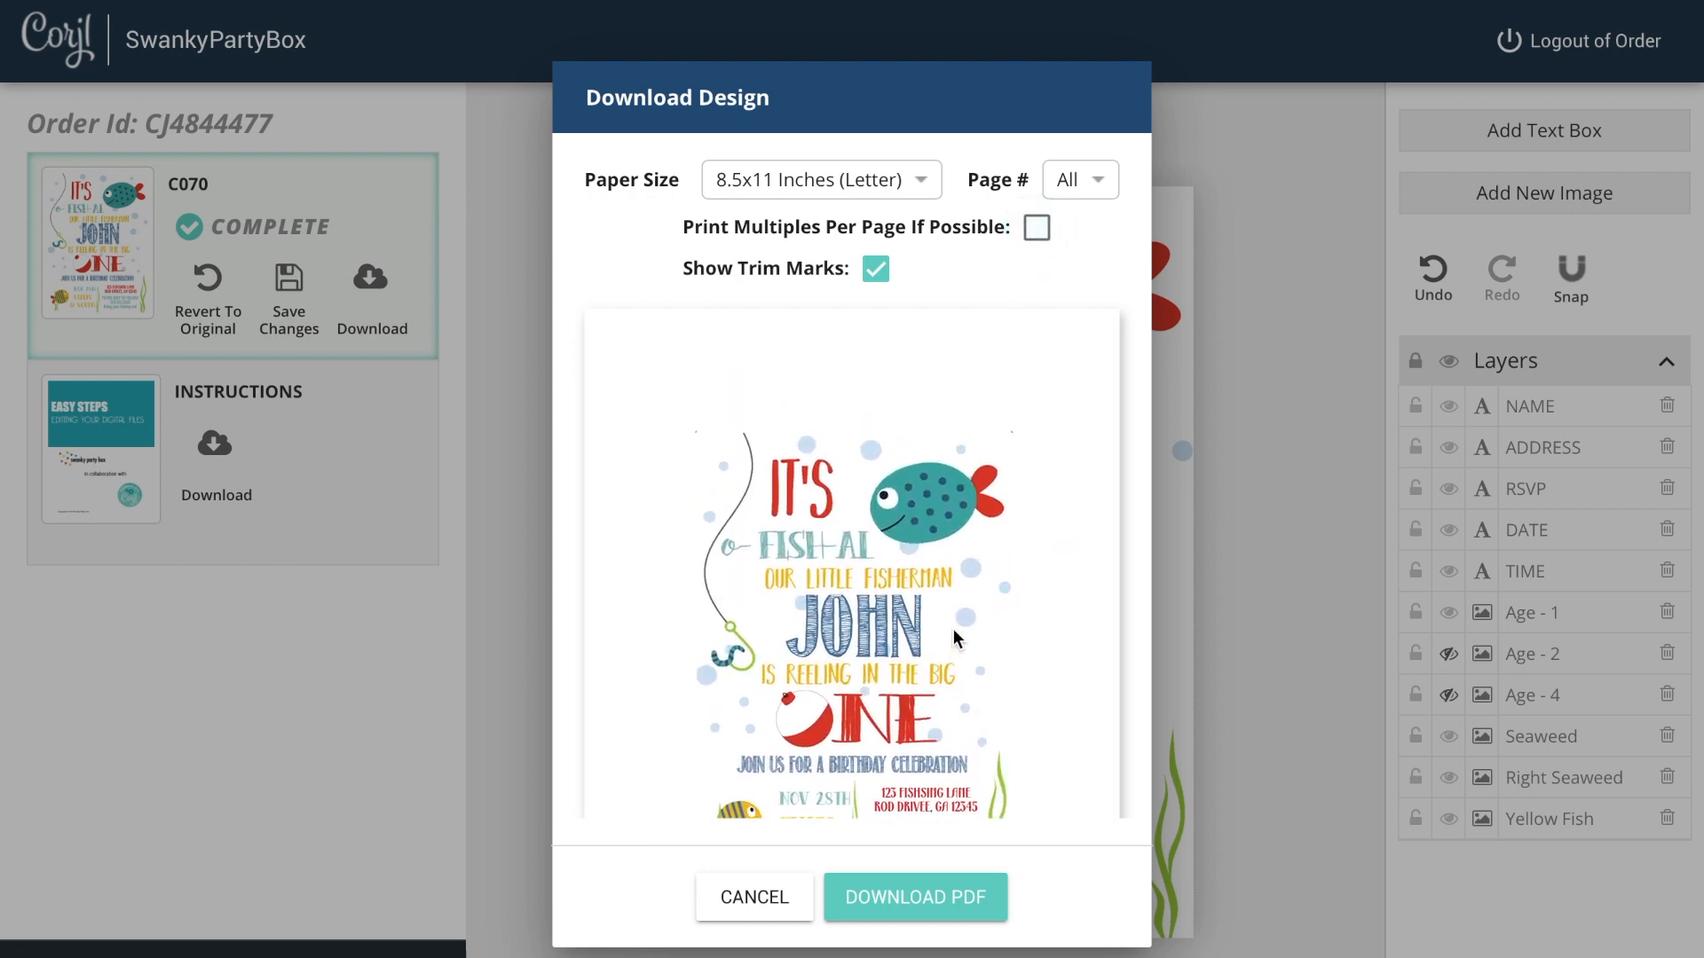
pyautogui.click(875, 264)
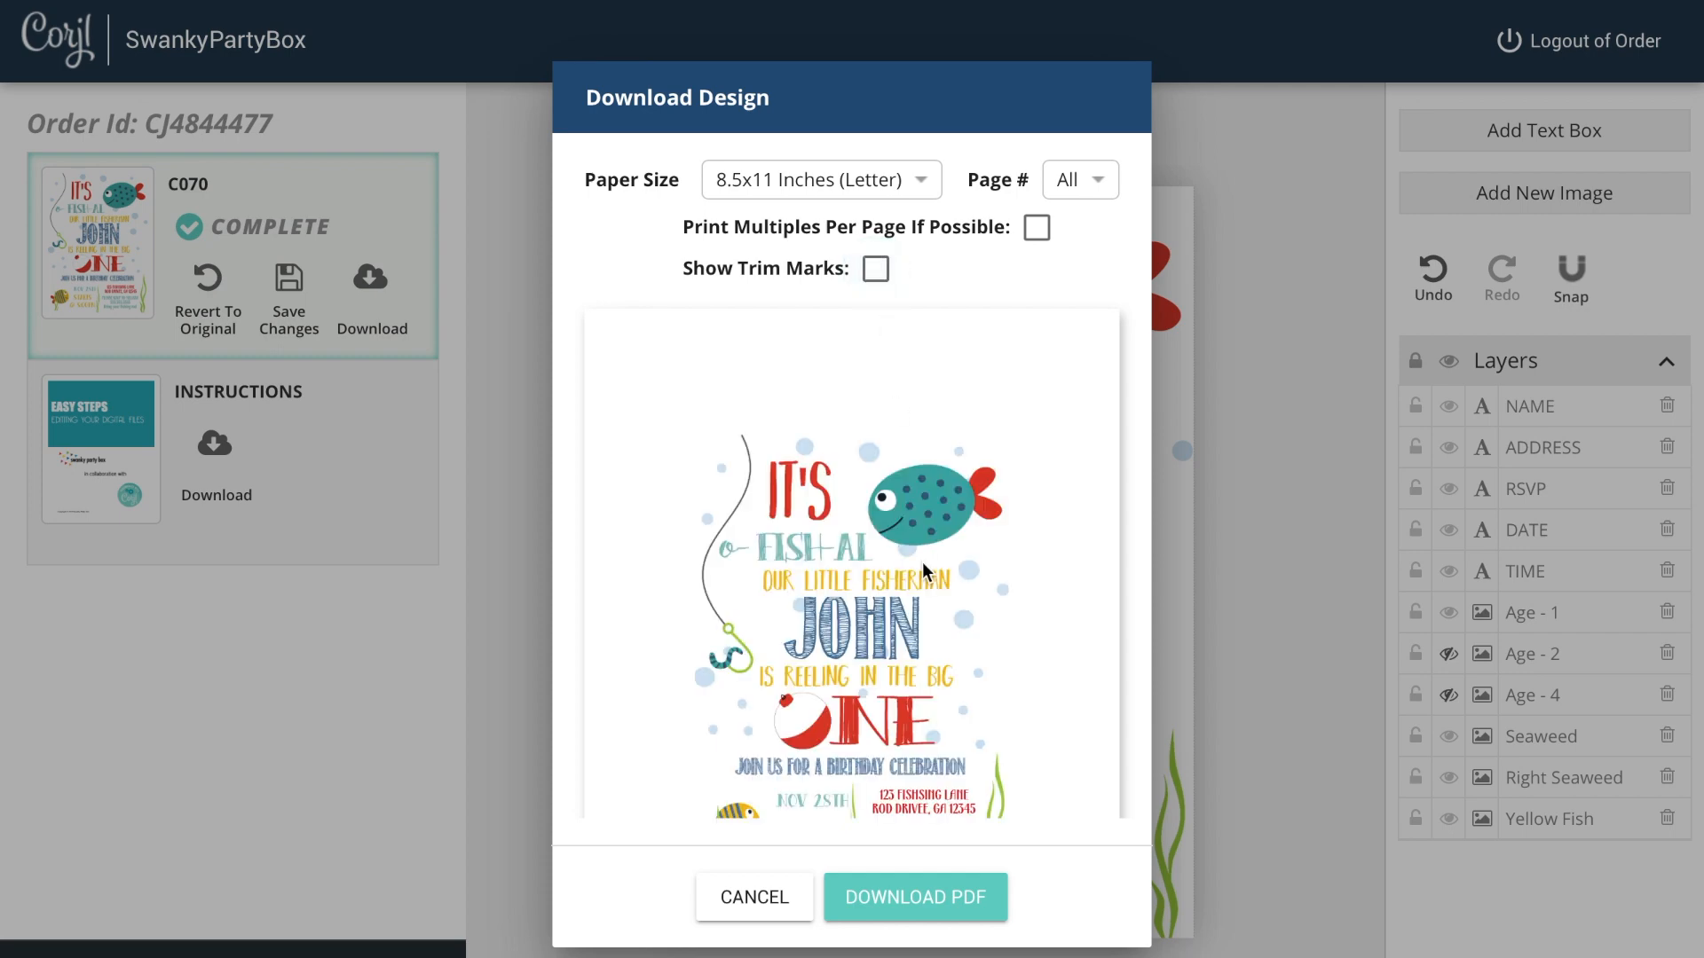
pyautogui.scroll(-3, 923, 561)
pyautogui.scroll(3, 923, 562)
pyautogui.scroll(-3, 925, 571)
pyautogui.scroll(3, 923, 568)
pyautogui.scroll(-3, 923, 568)
pyautogui.scroll(3, 923, 562)
# Step: Turn printing multiples per page back on
pyautogui.click(1036, 229)
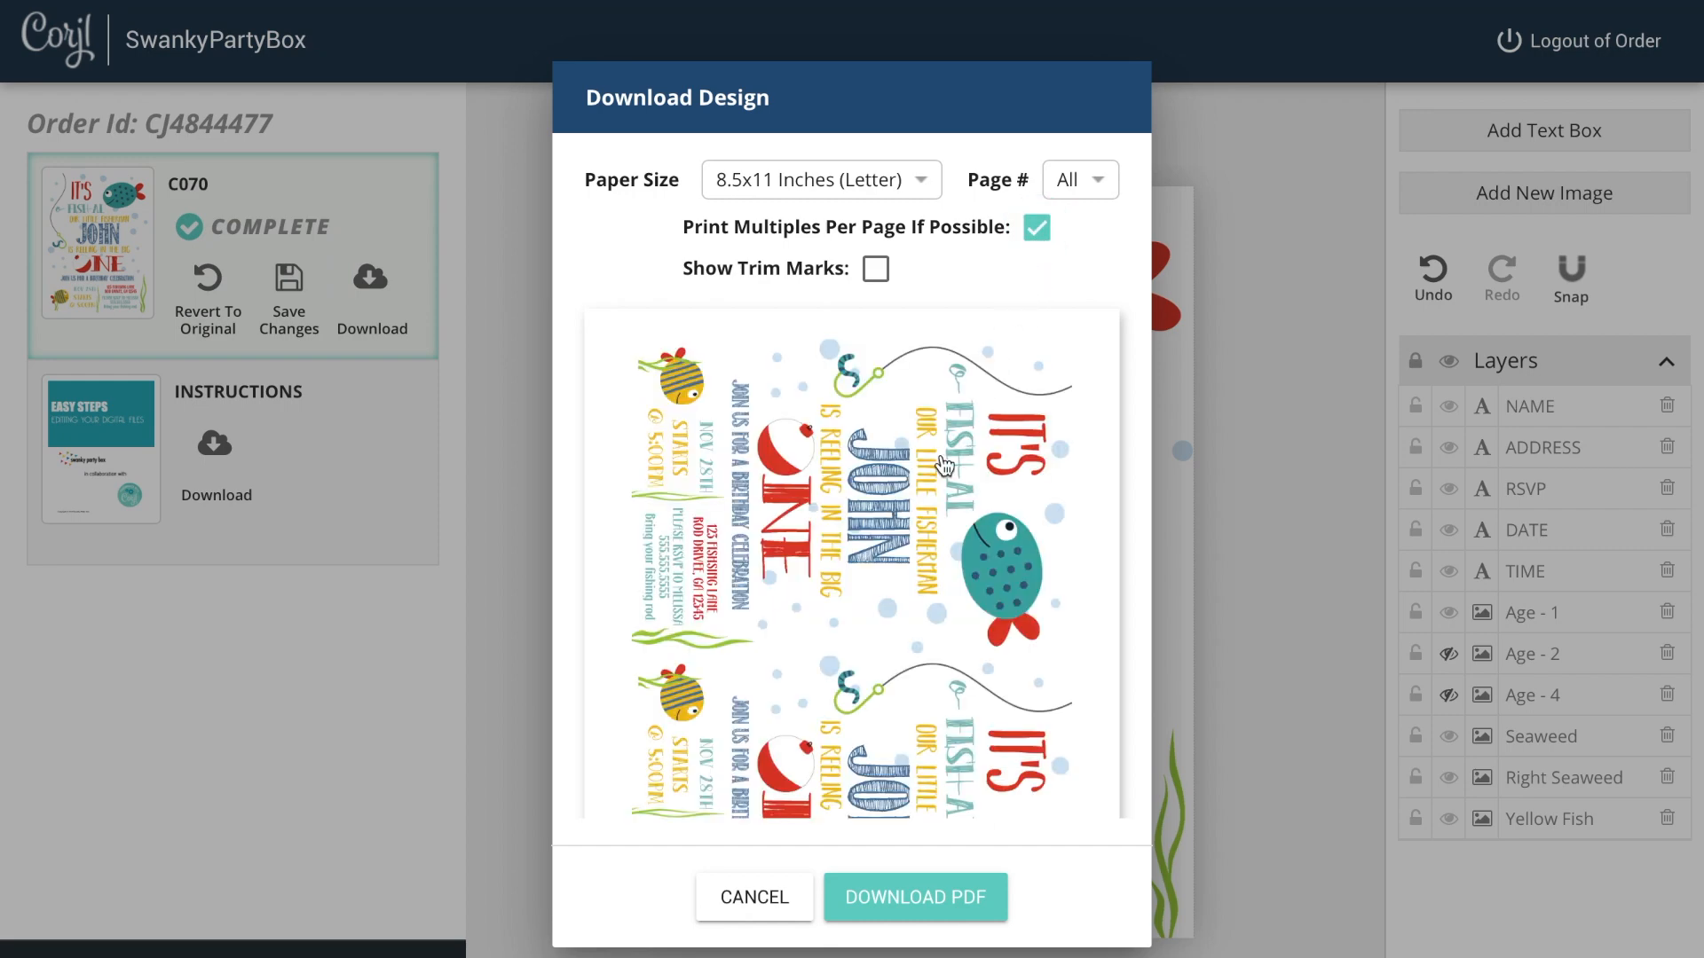
pyautogui.scroll(-3, 943, 455)
pyautogui.scroll(3, 941, 455)
# Step: Set the page number to 1 and turn trim marks back on
pyautogui.click(1096, 188)
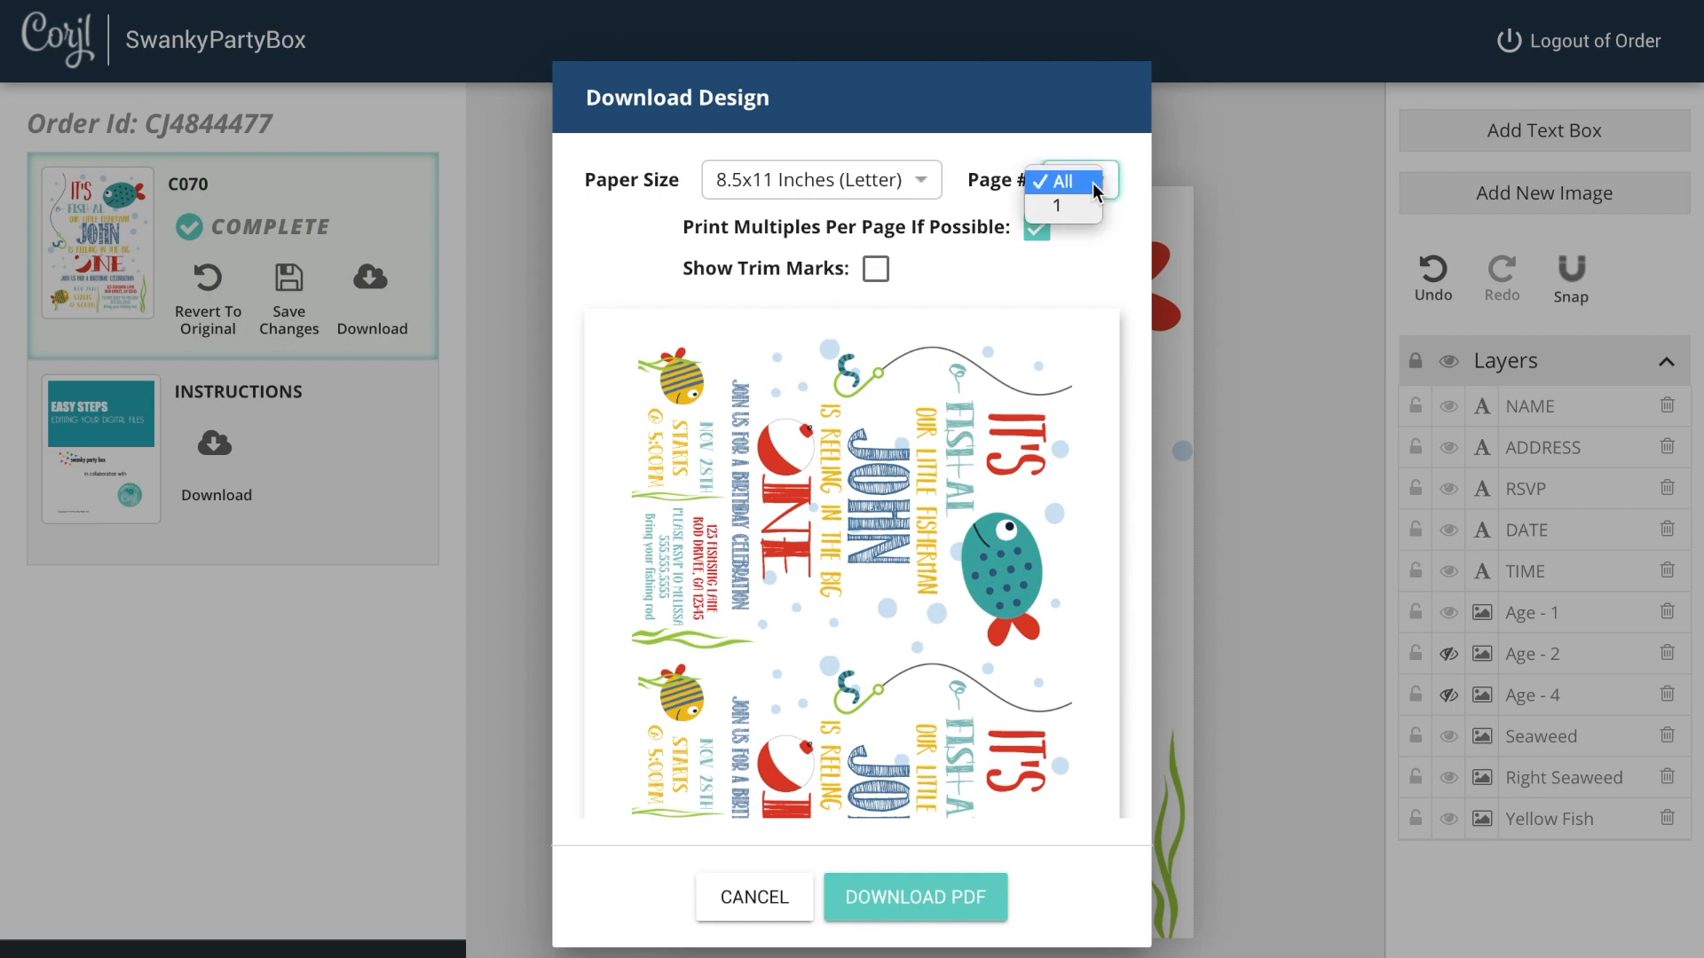
pyautogui.click(1078, 212)
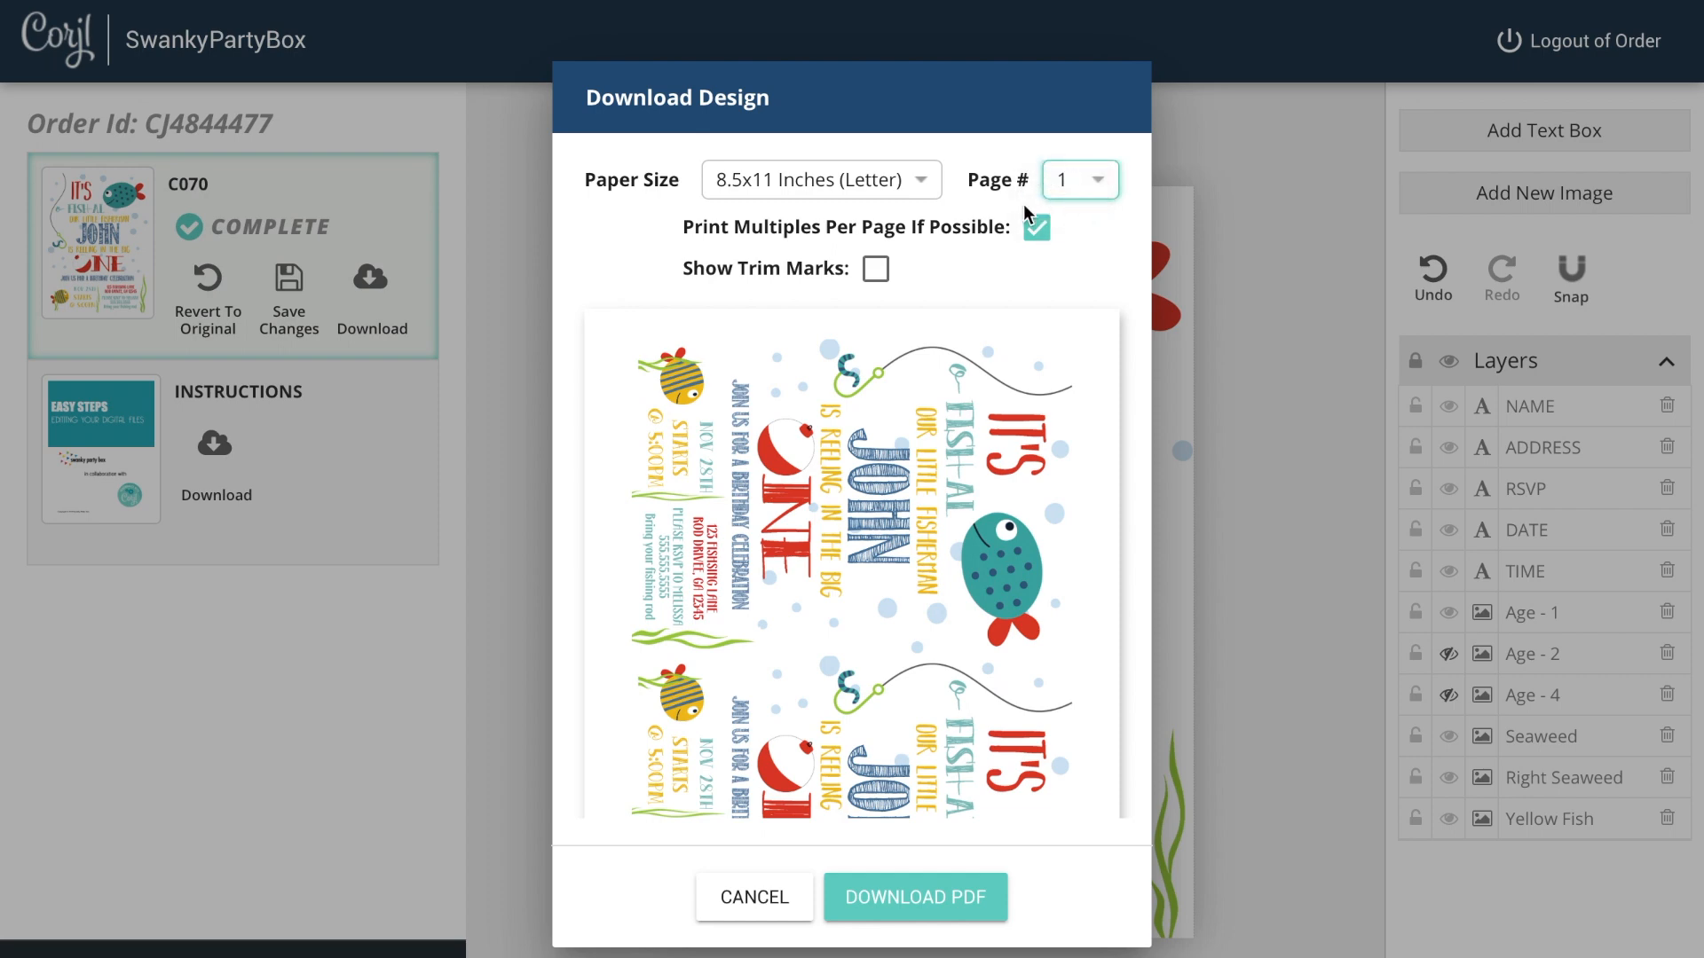
pyautogui.click(1062, 191)
pyautogui.click(1058, 184)
pyautogui.scroll(-3, 946, 656)
pyautogui.scroll(3, 946, 653)
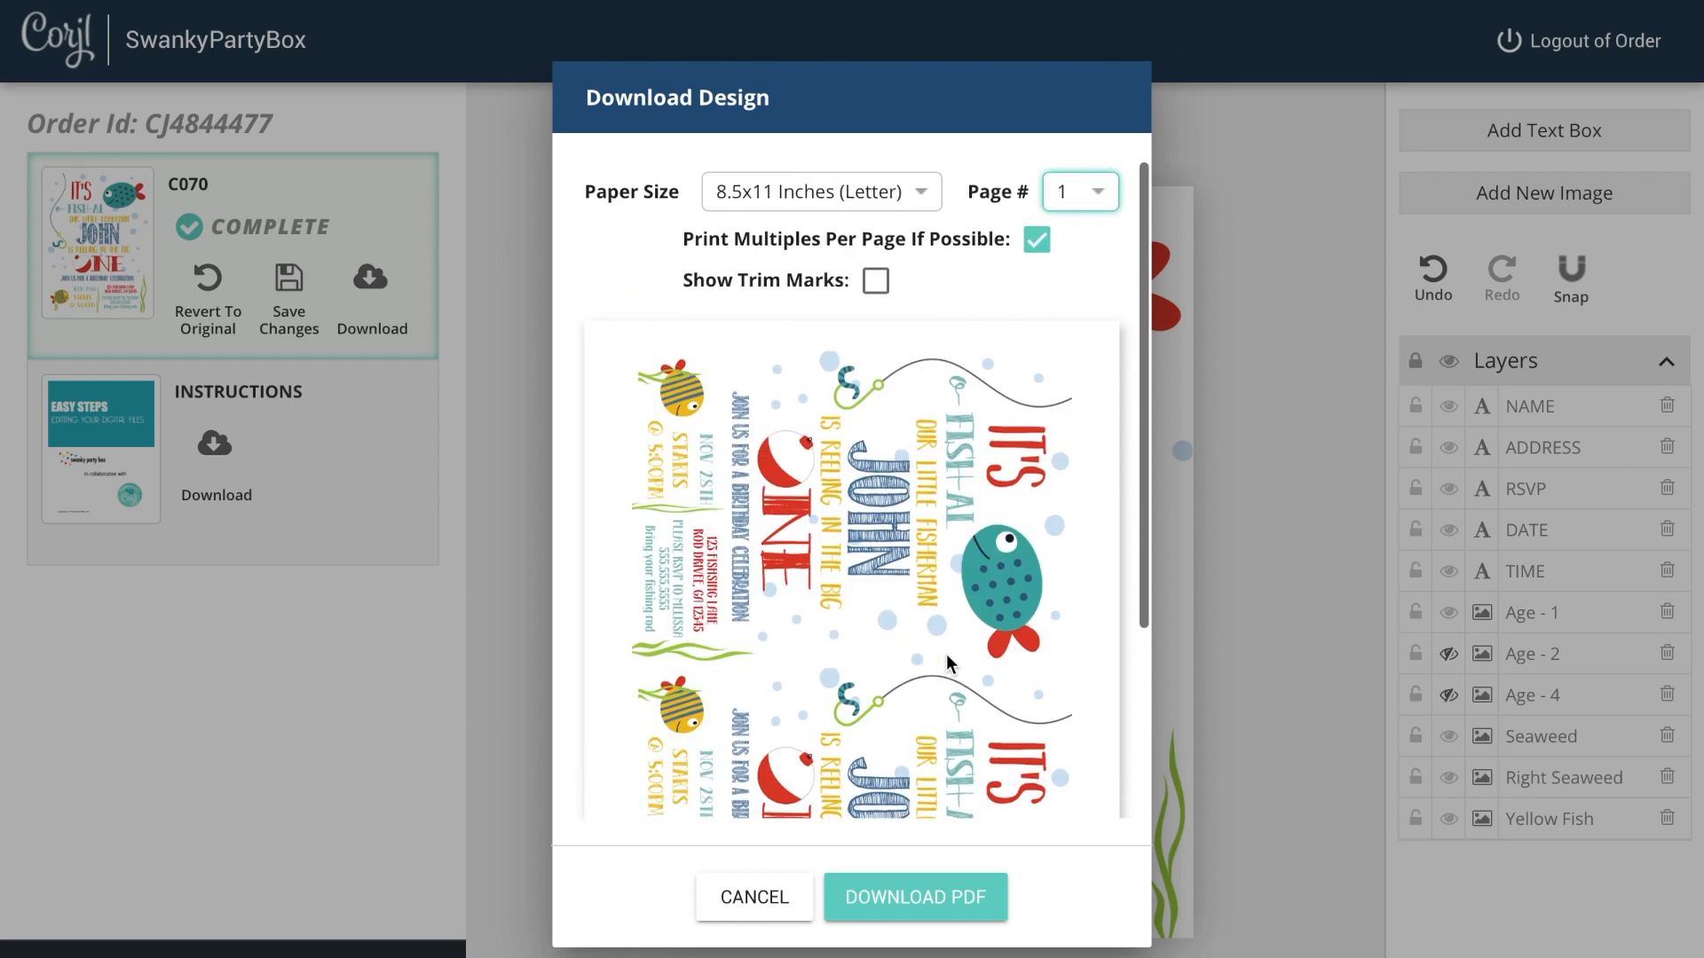
pyautogui.scroll(-3, 946, 654)
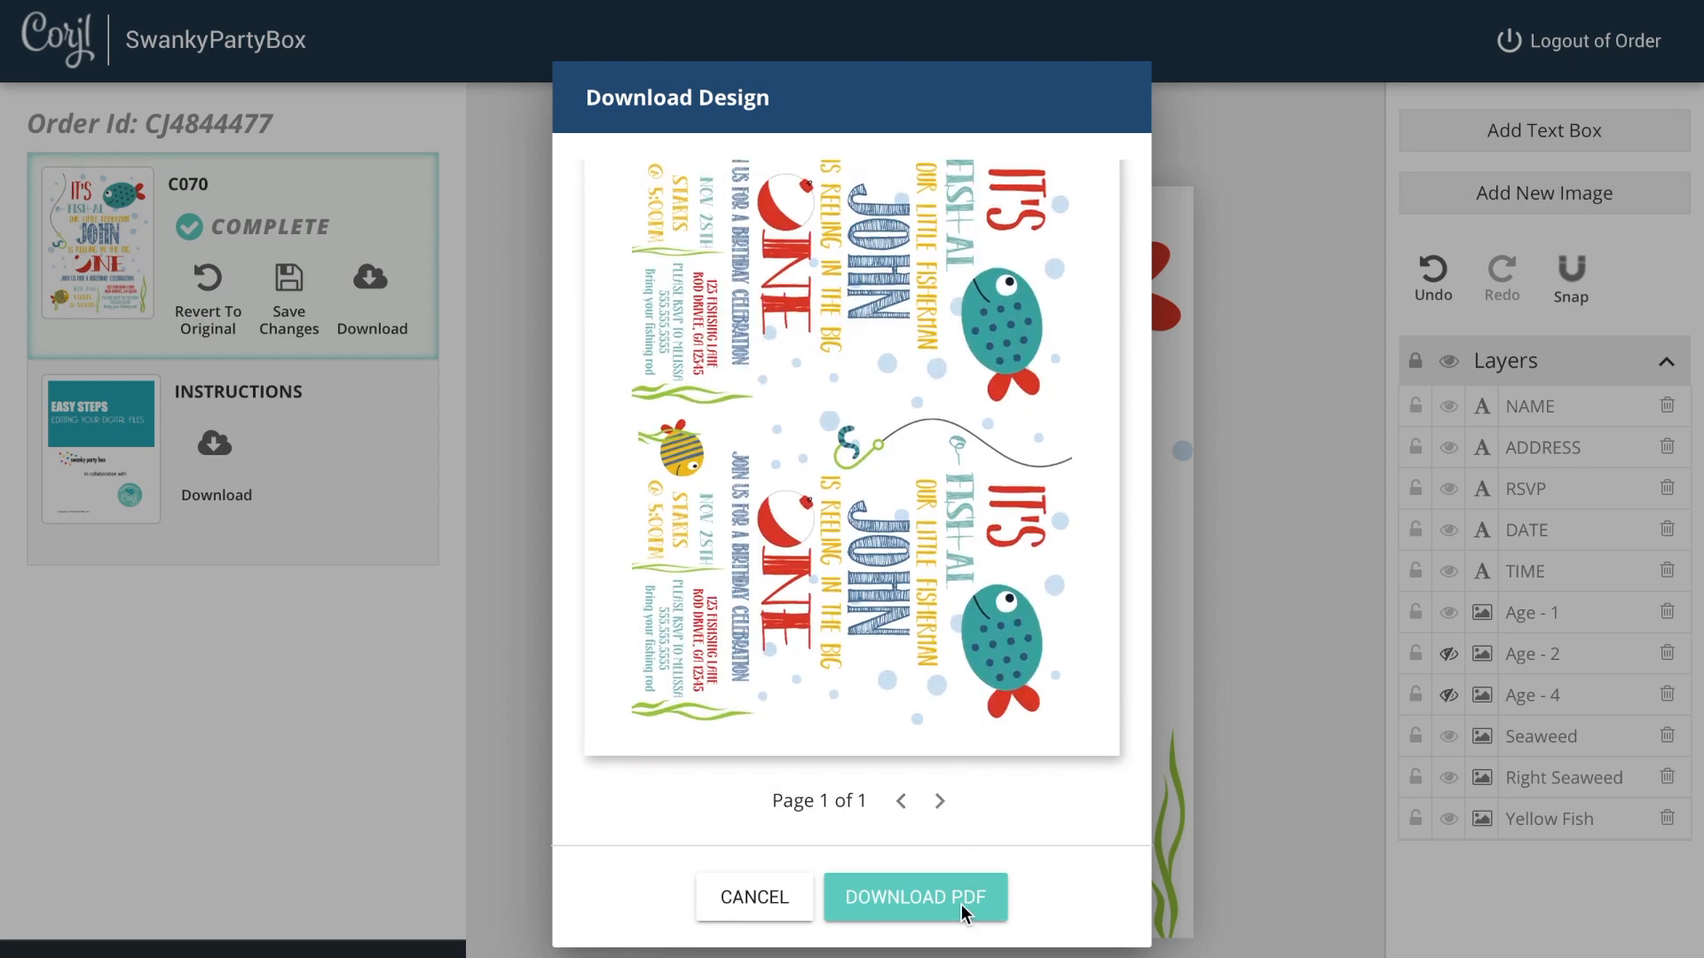
pyautogui.scroll(3, 923, 610)
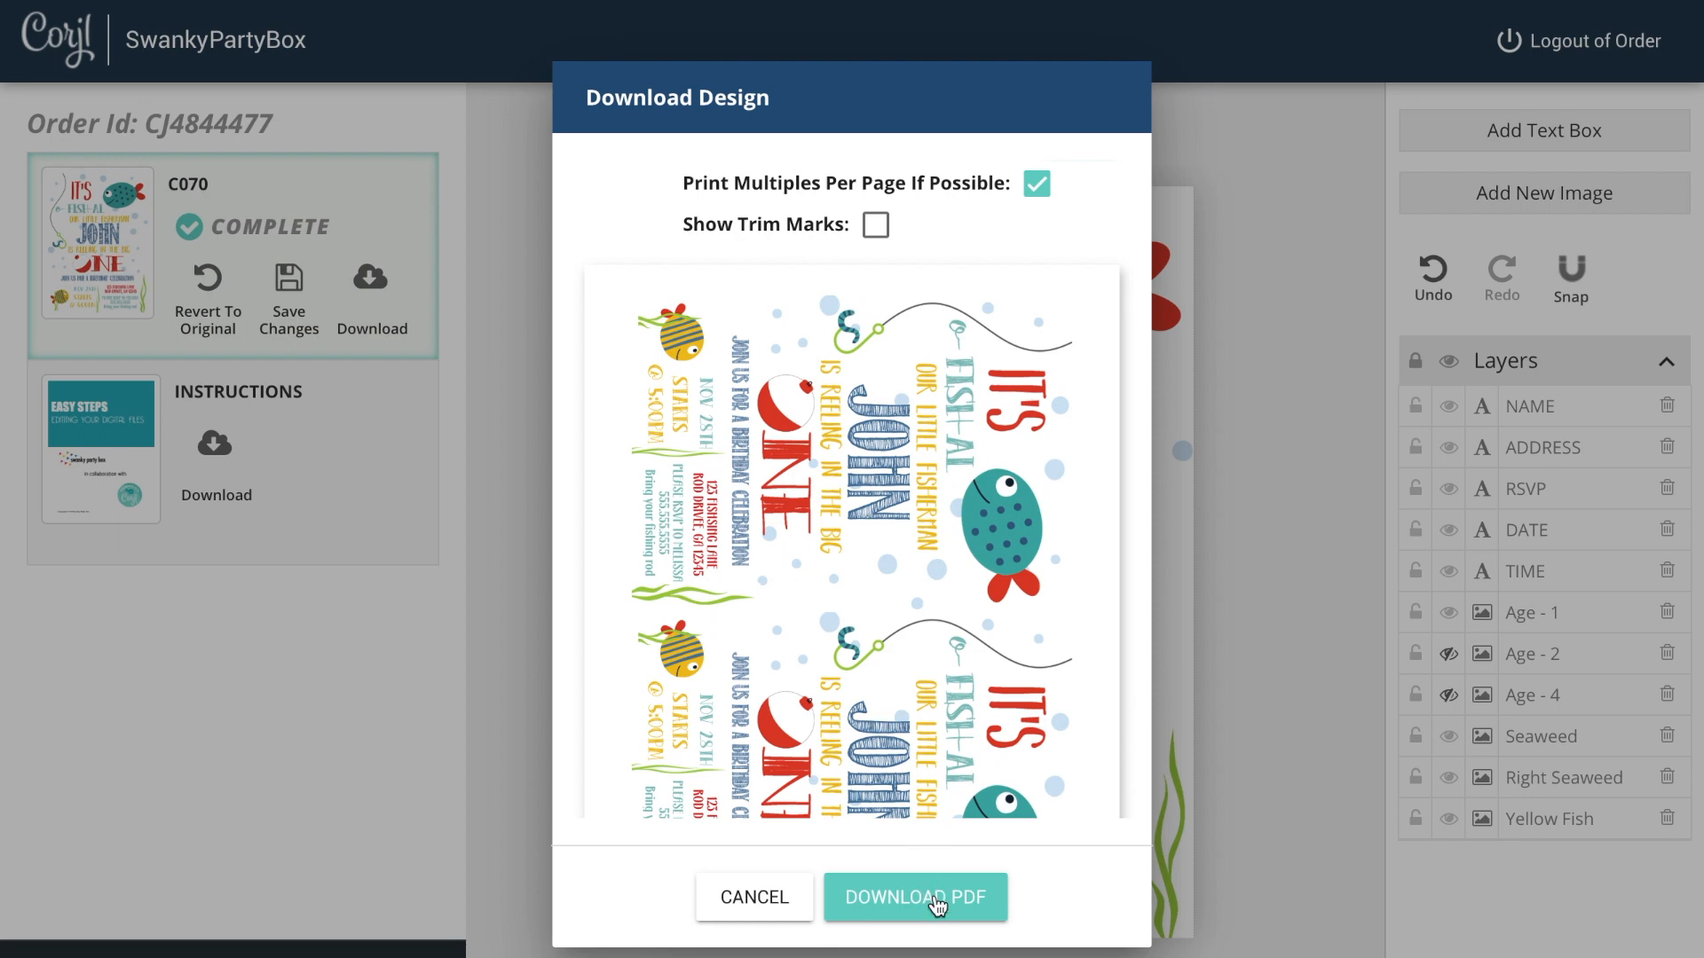
pyautogui.click(877, 230)
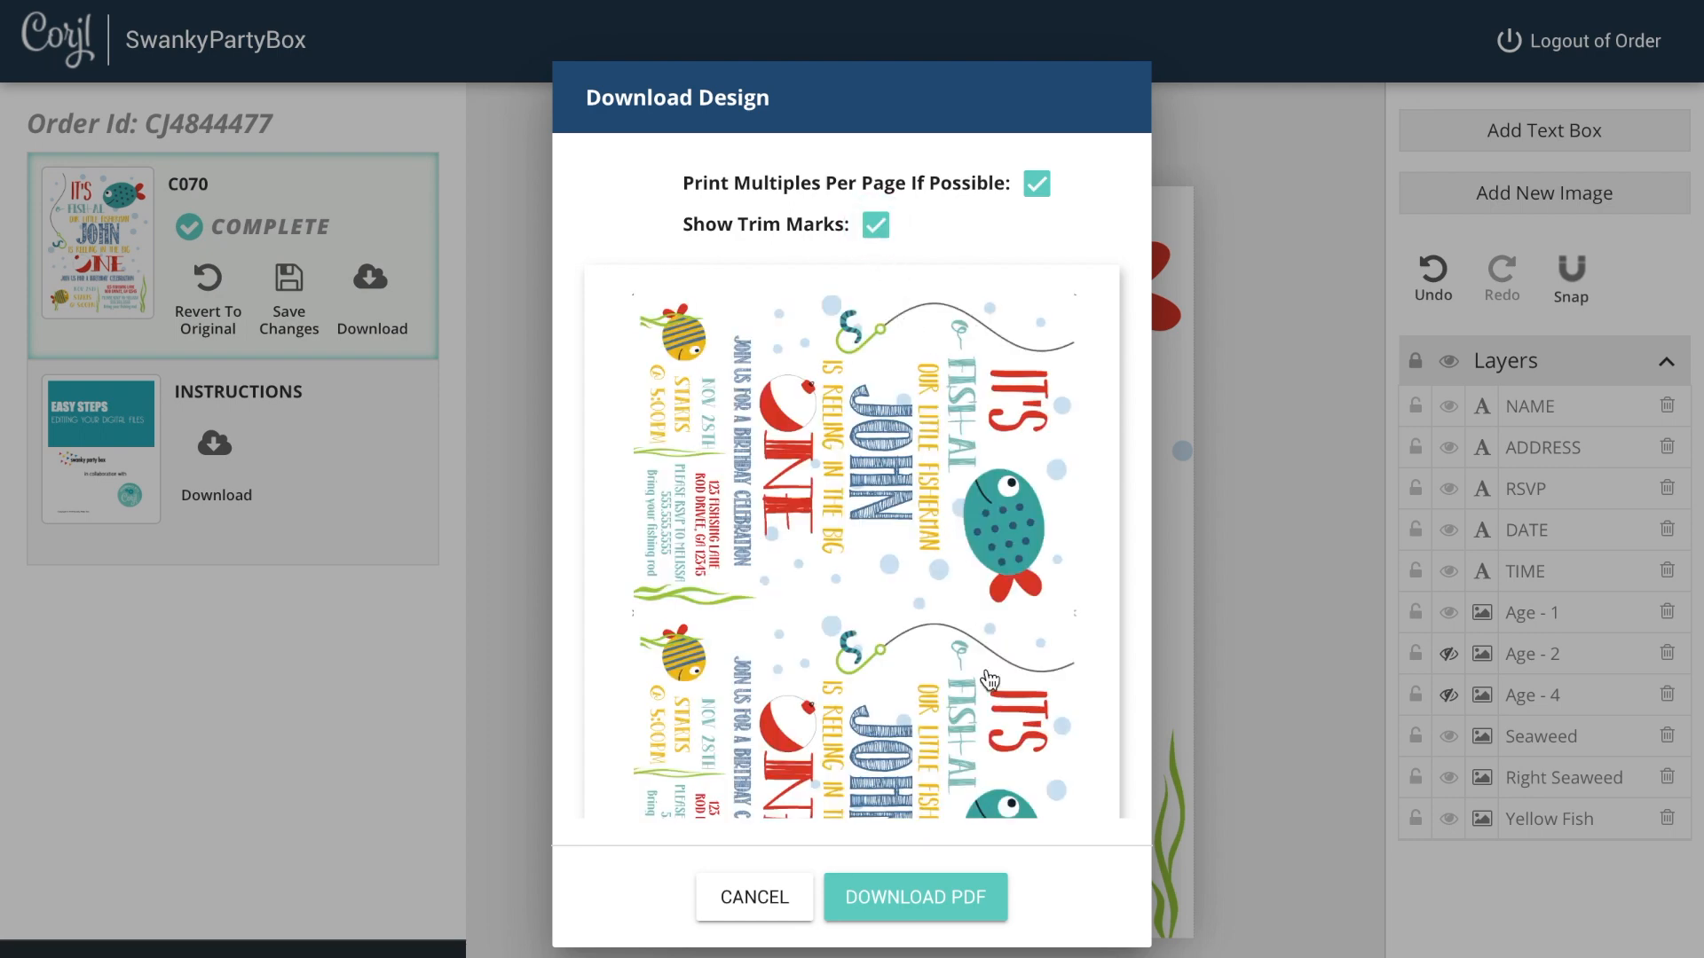
# Step: Download the design as a PDF and scroll through the opened file to review it
pyautogui.click(967, 891)
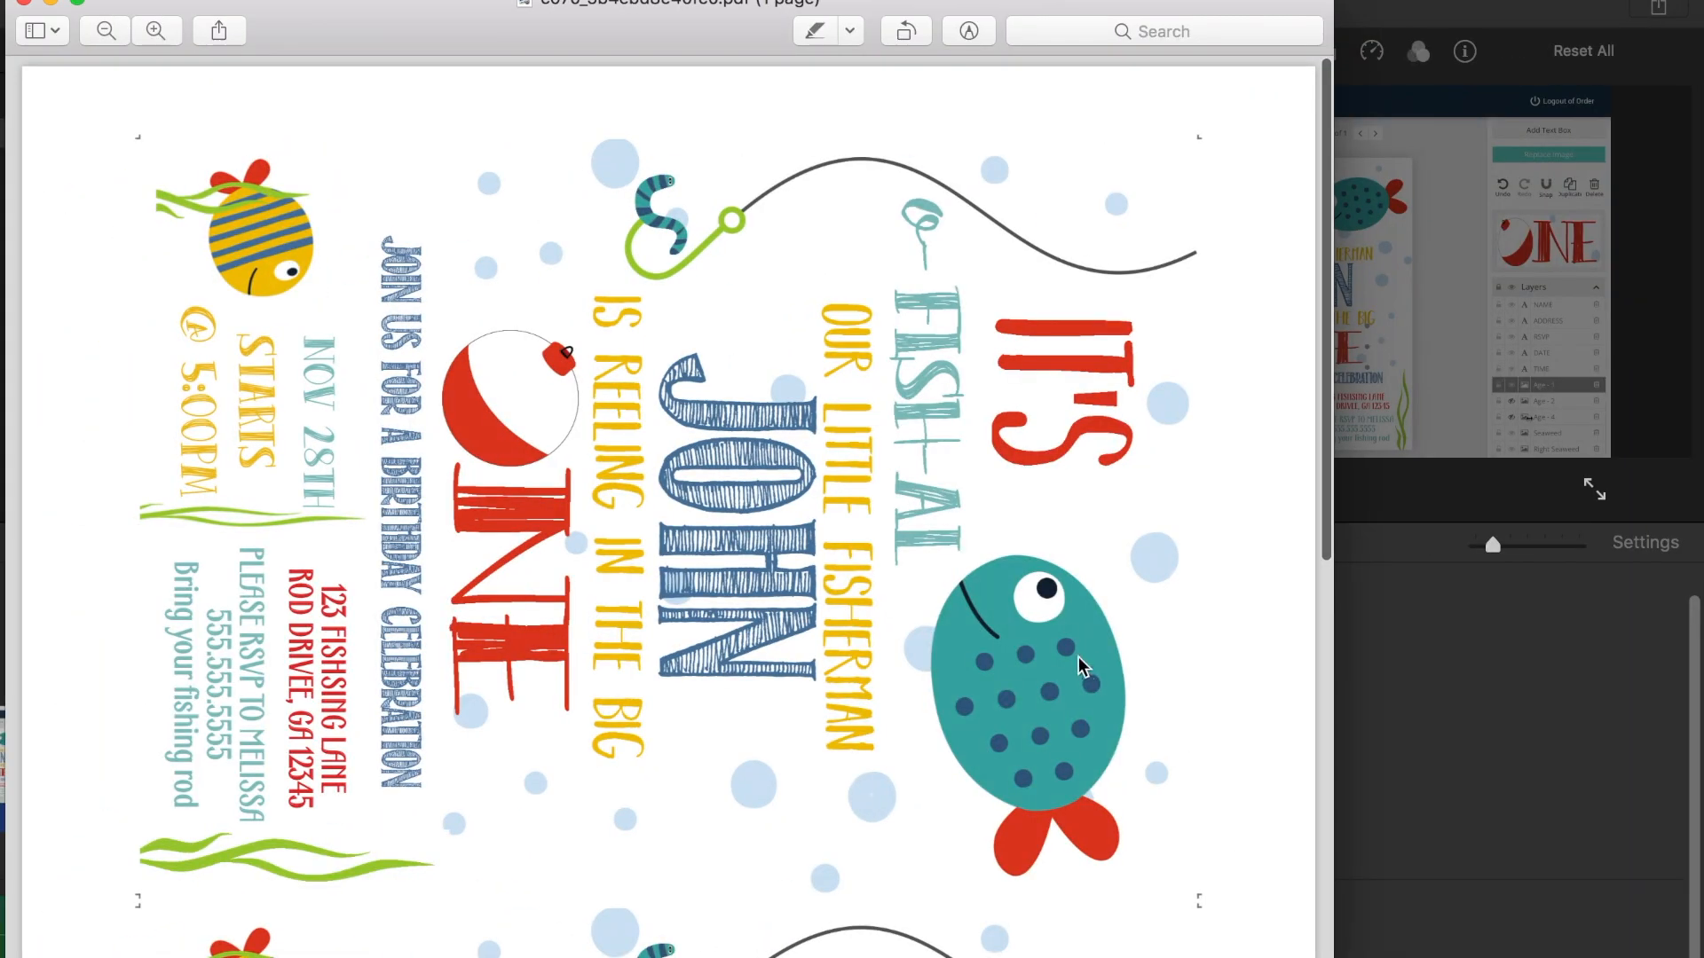
pyautogui.scroll(-10, 868, 411)
pyautogui.scroll(8, 868, 411)
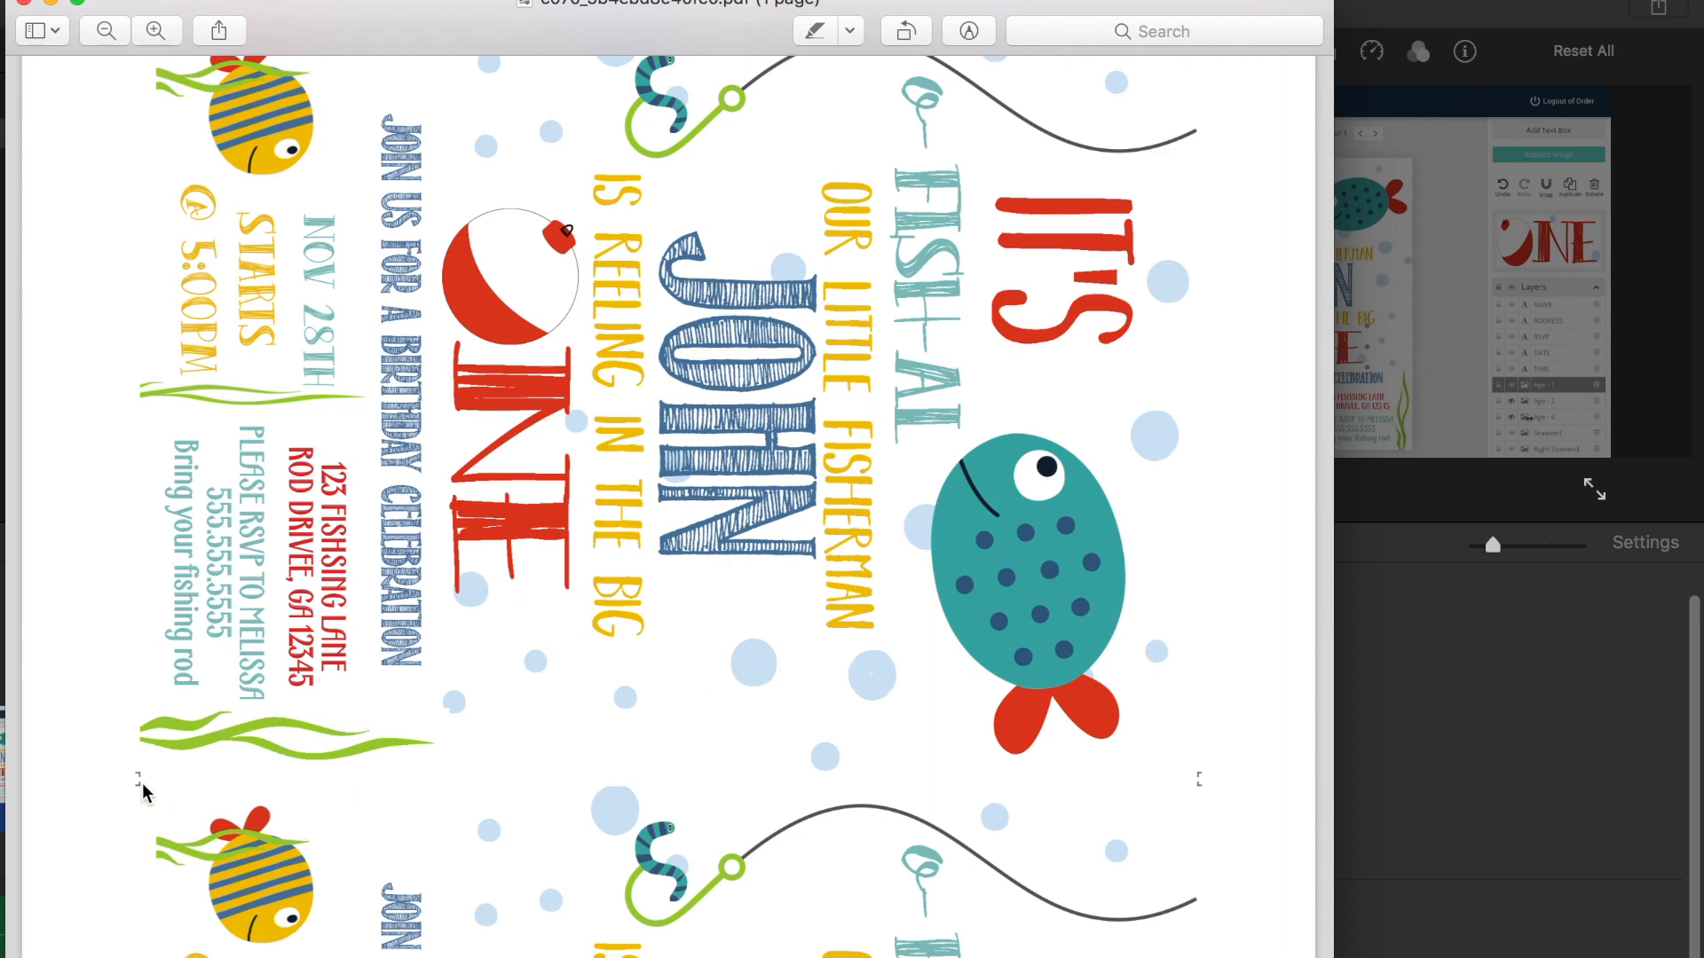
pyautogui.scroll(1, 387, 284)
pyautogui.scroll(-2, 387, 284)
pyautogui.scroll(1, 387, 284)
pyautogui.scroll(2, 387, 284)
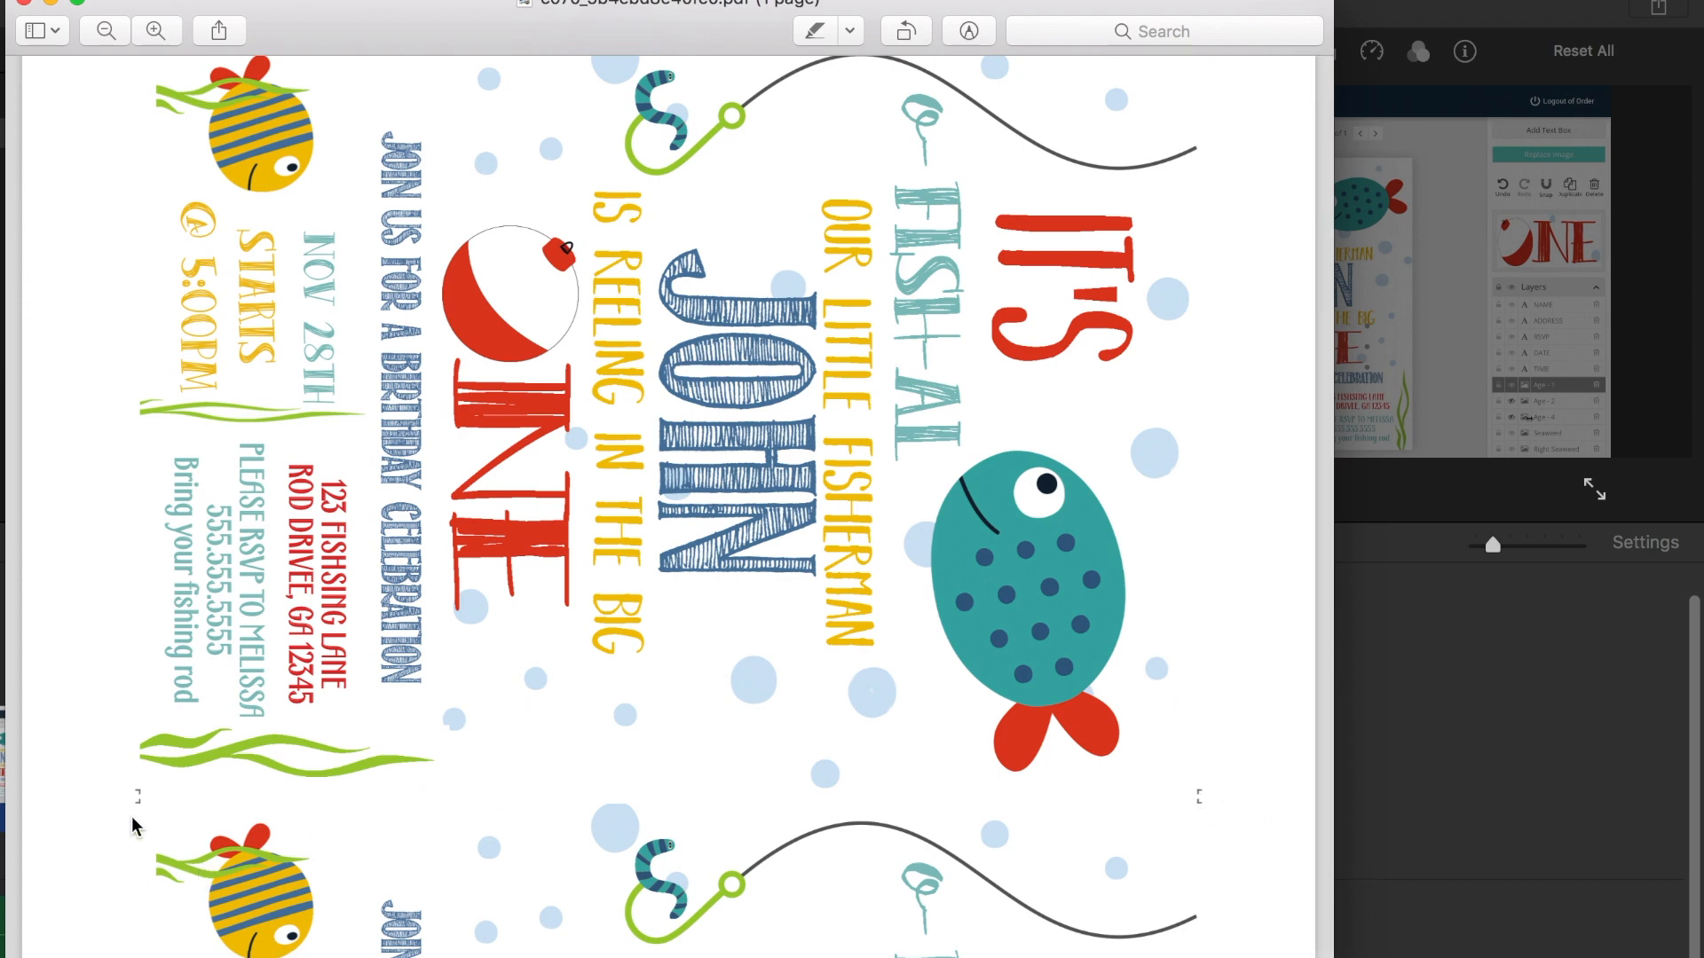
pyautogui.scroll(3, 237, 721)
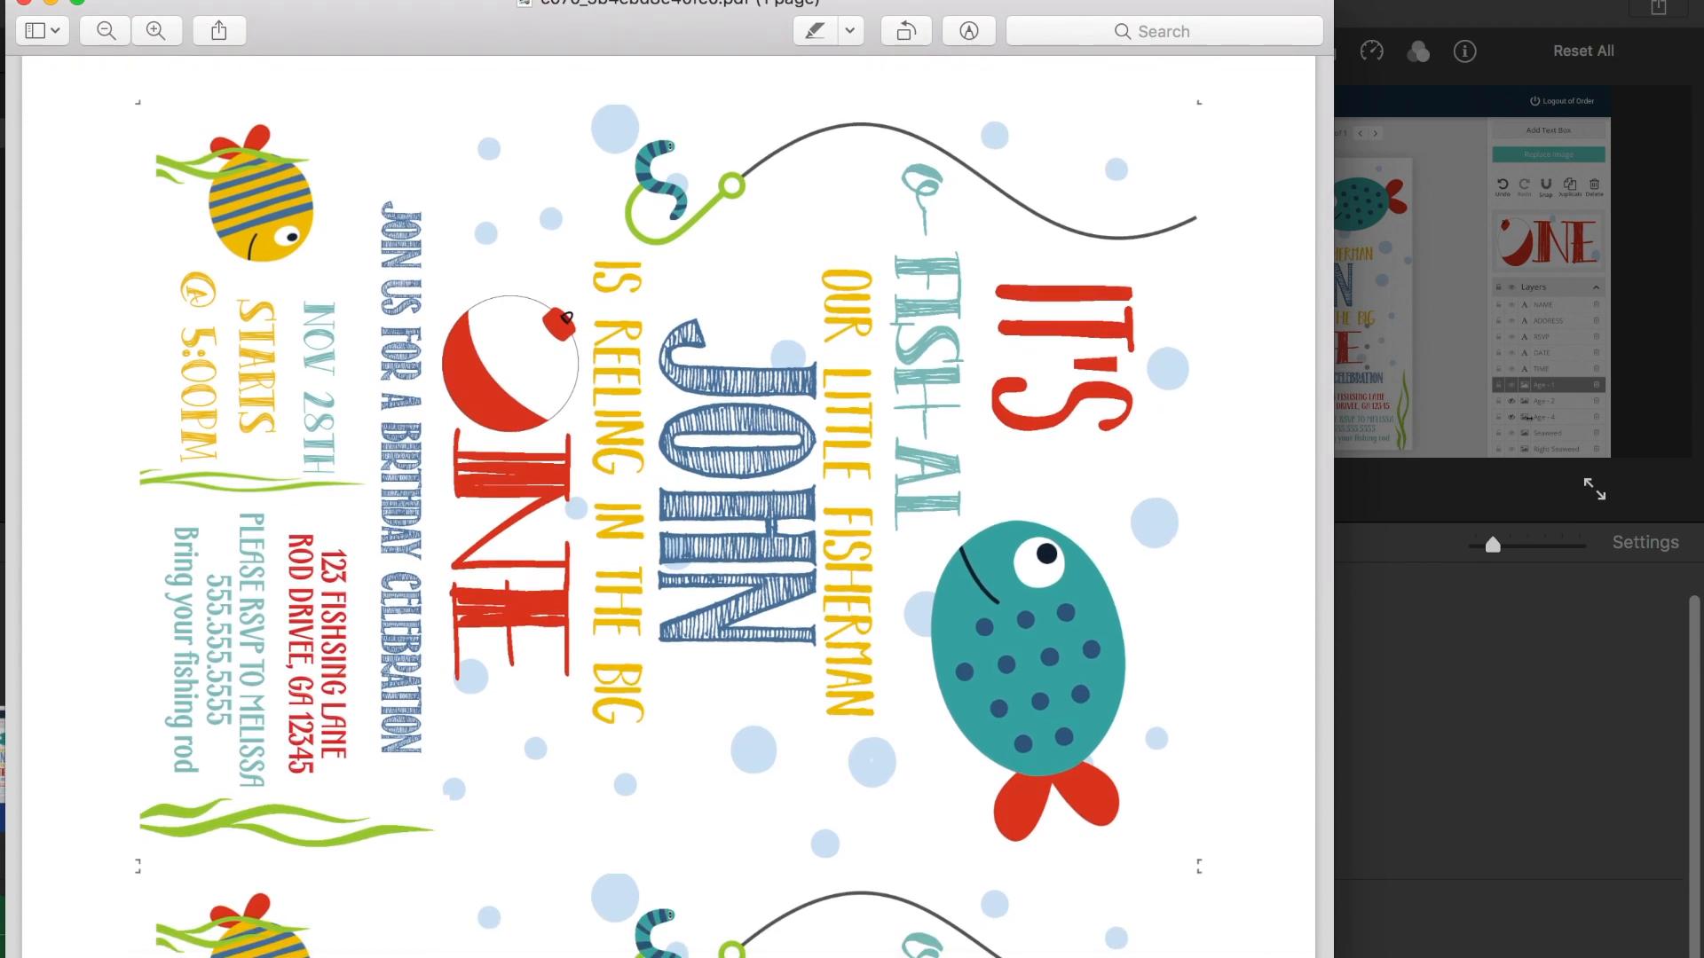
# Step: Open the print dialog and select the Phaser 7800DX printer with the Color Report preset
pyautogui.click(182, 2)
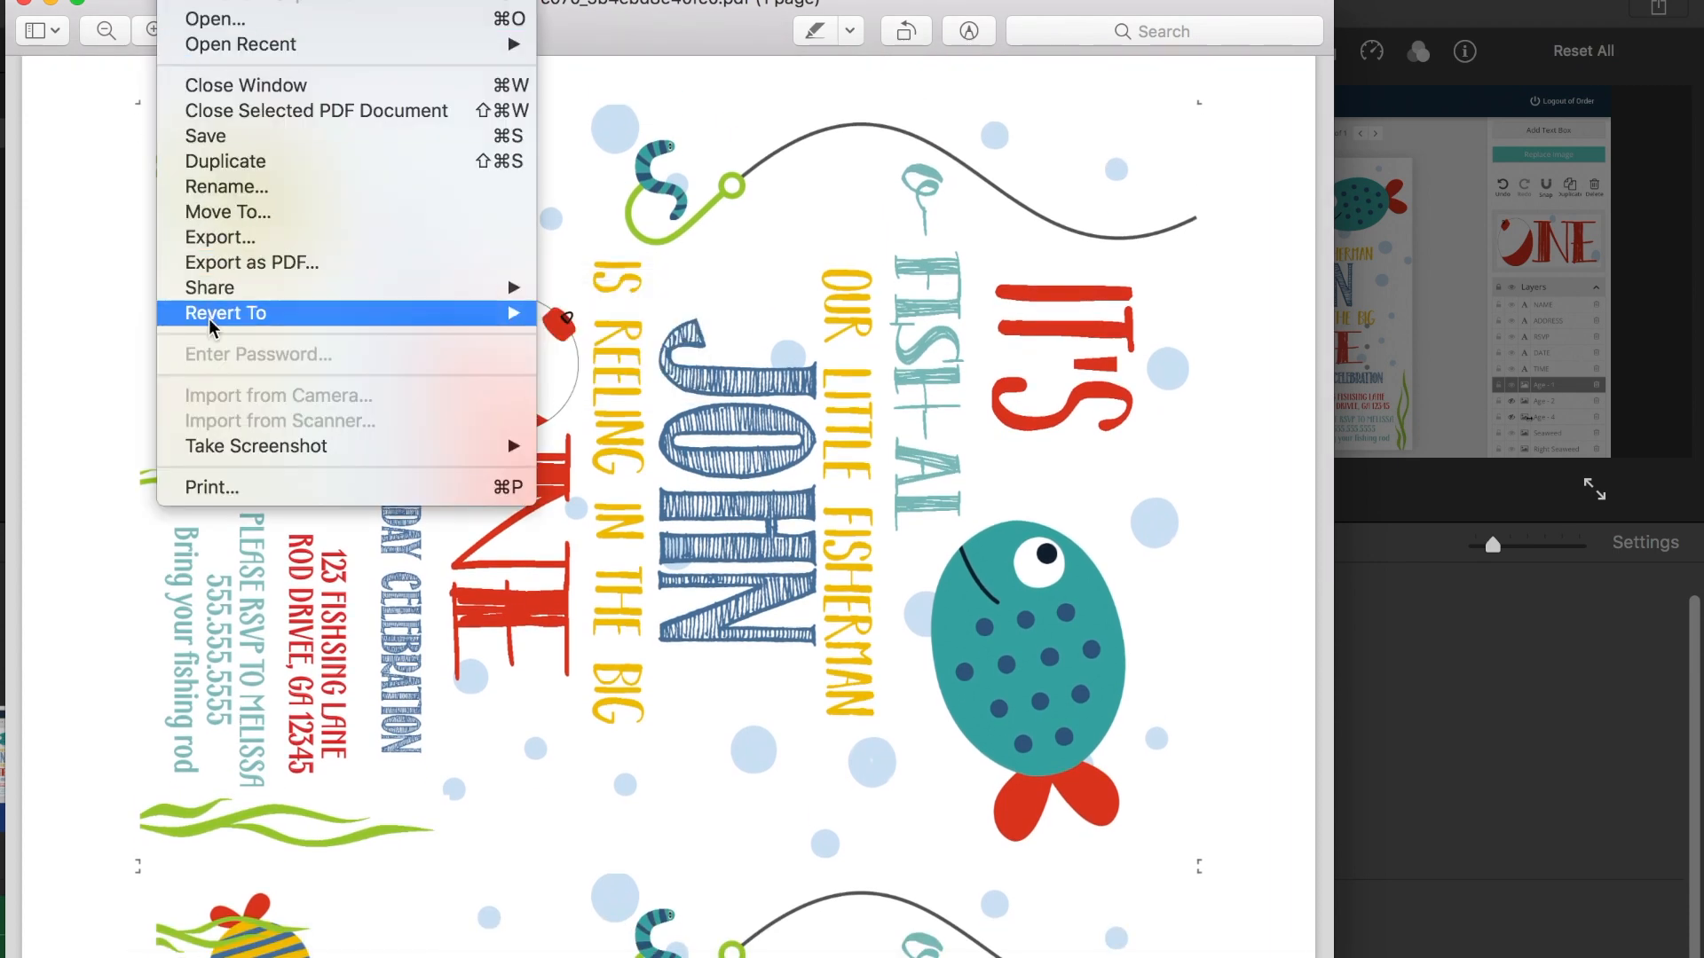
pyautogui.click(214, 487)
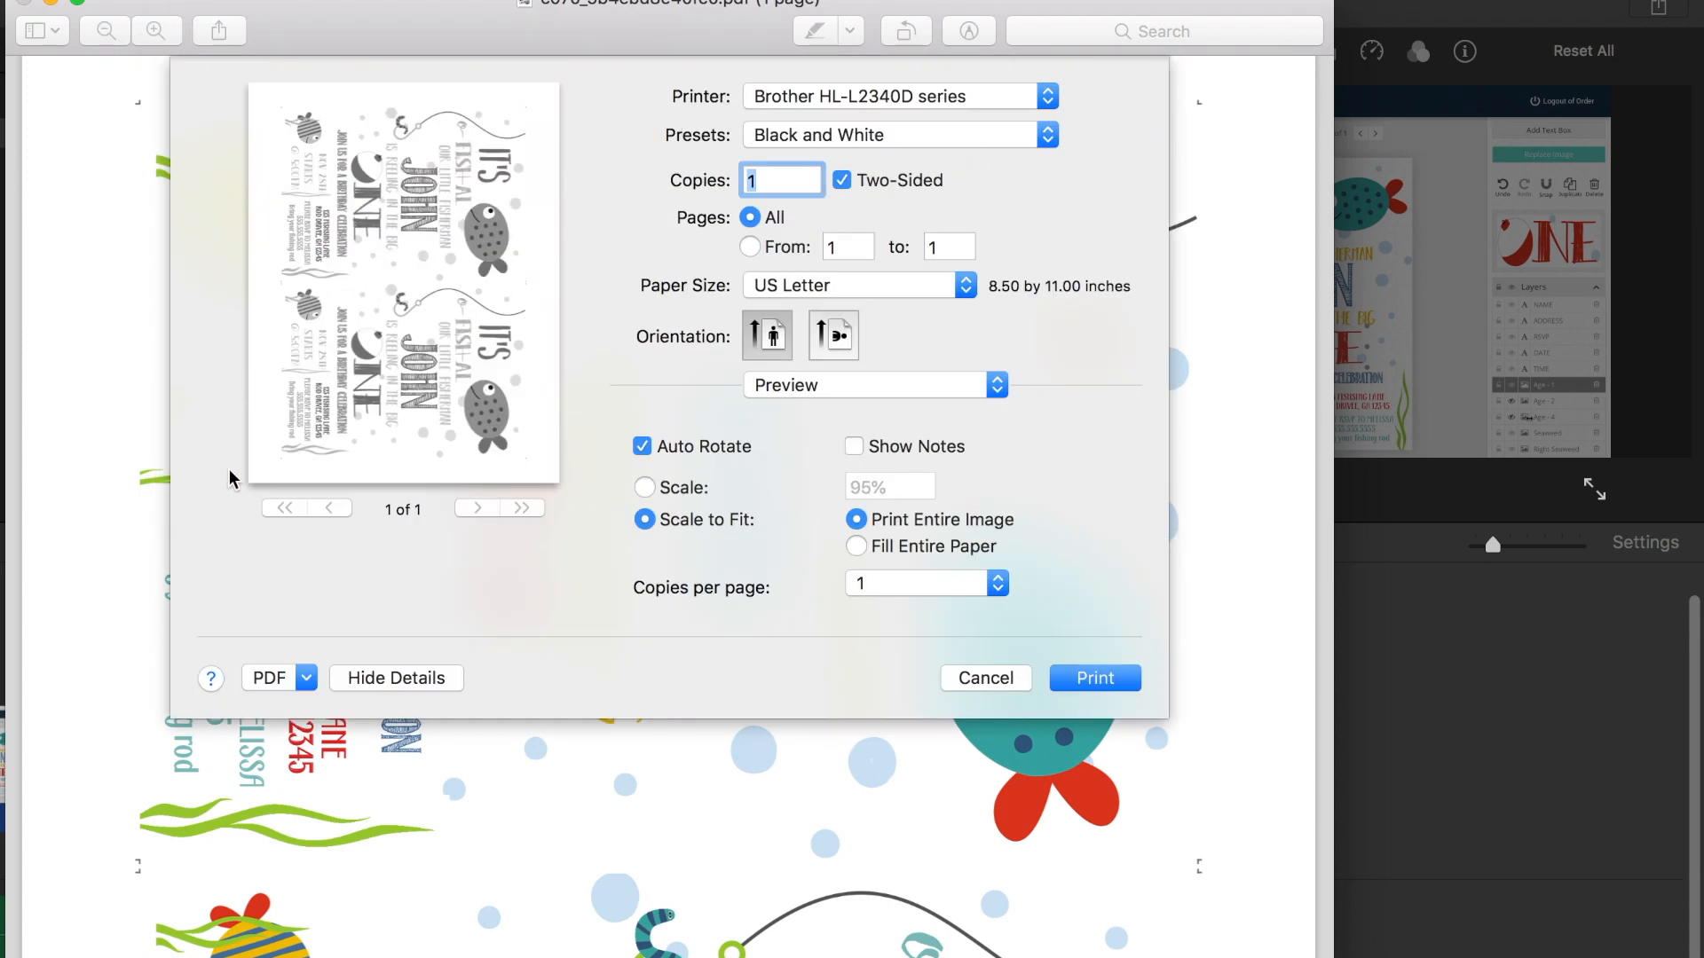
pyautogui.click(827, 100)
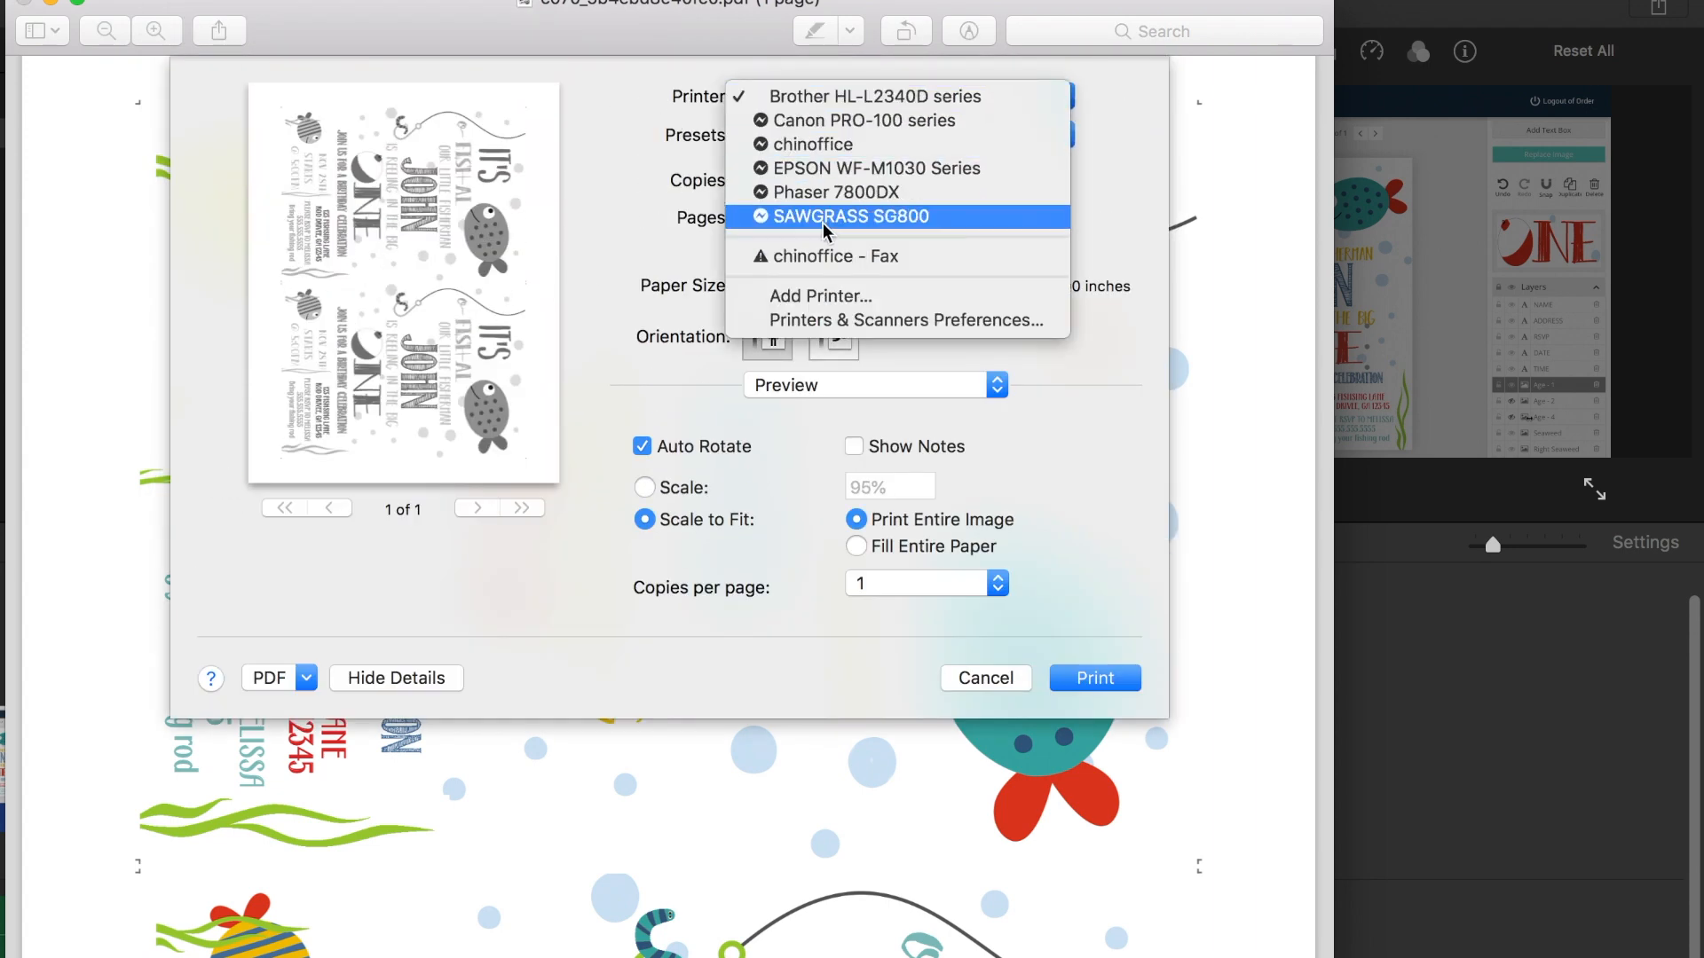
pyautogui.click(827, 191)
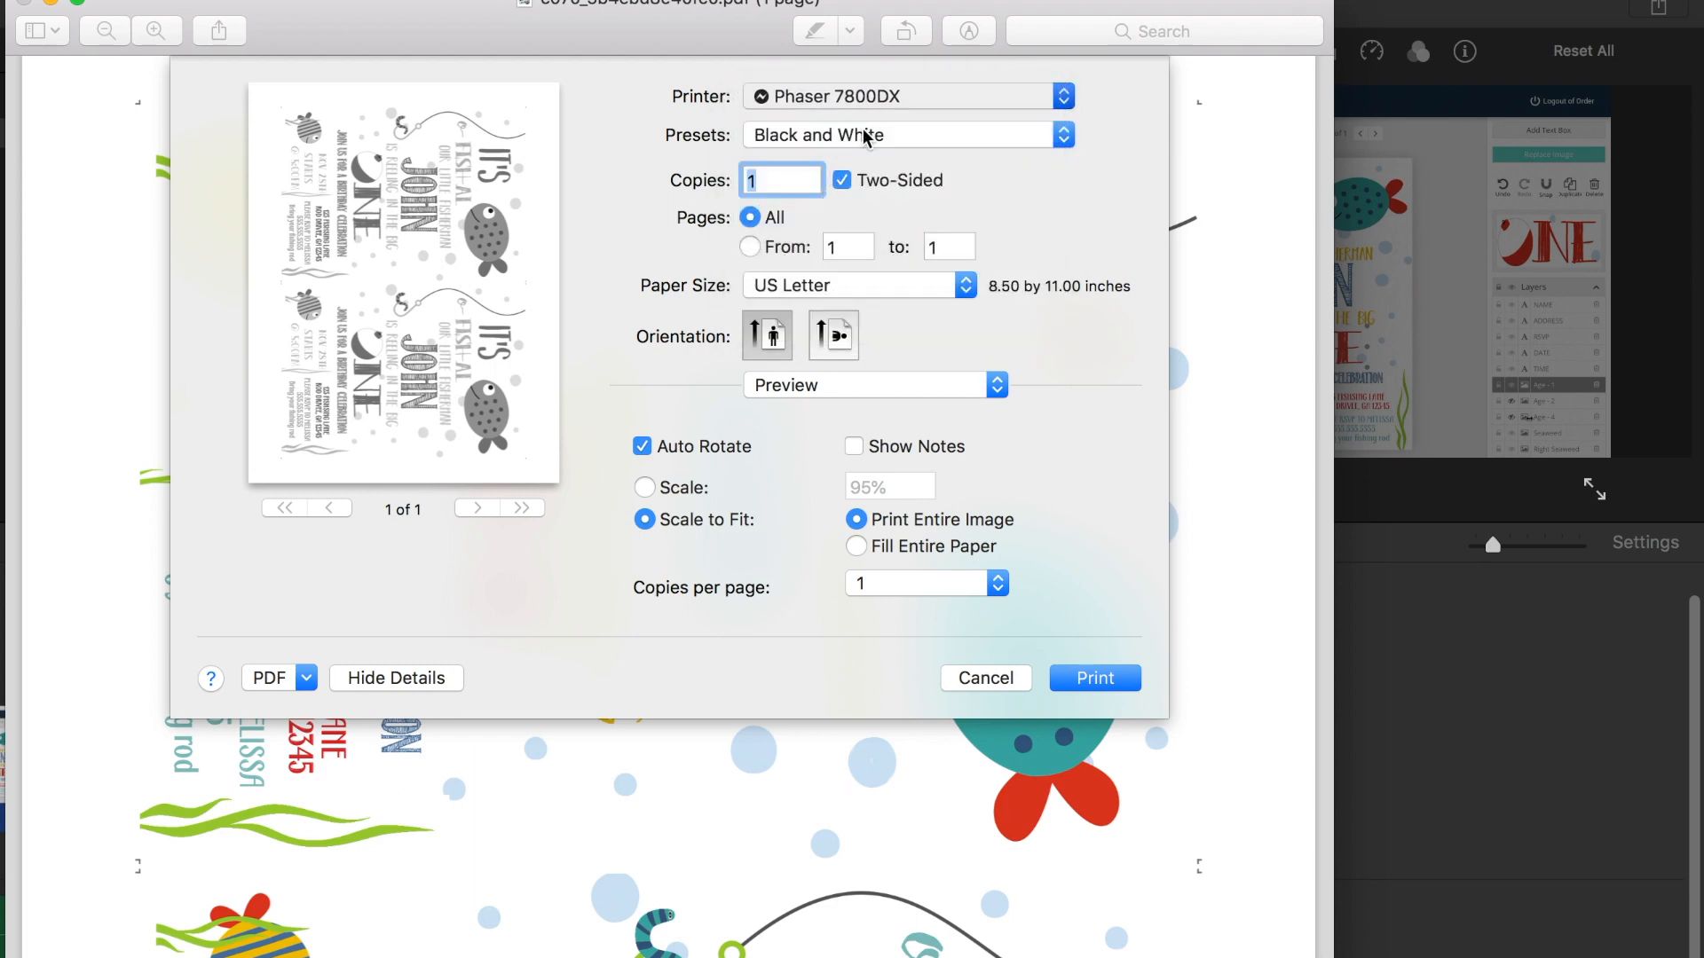
pyautogui.click(864, 138)
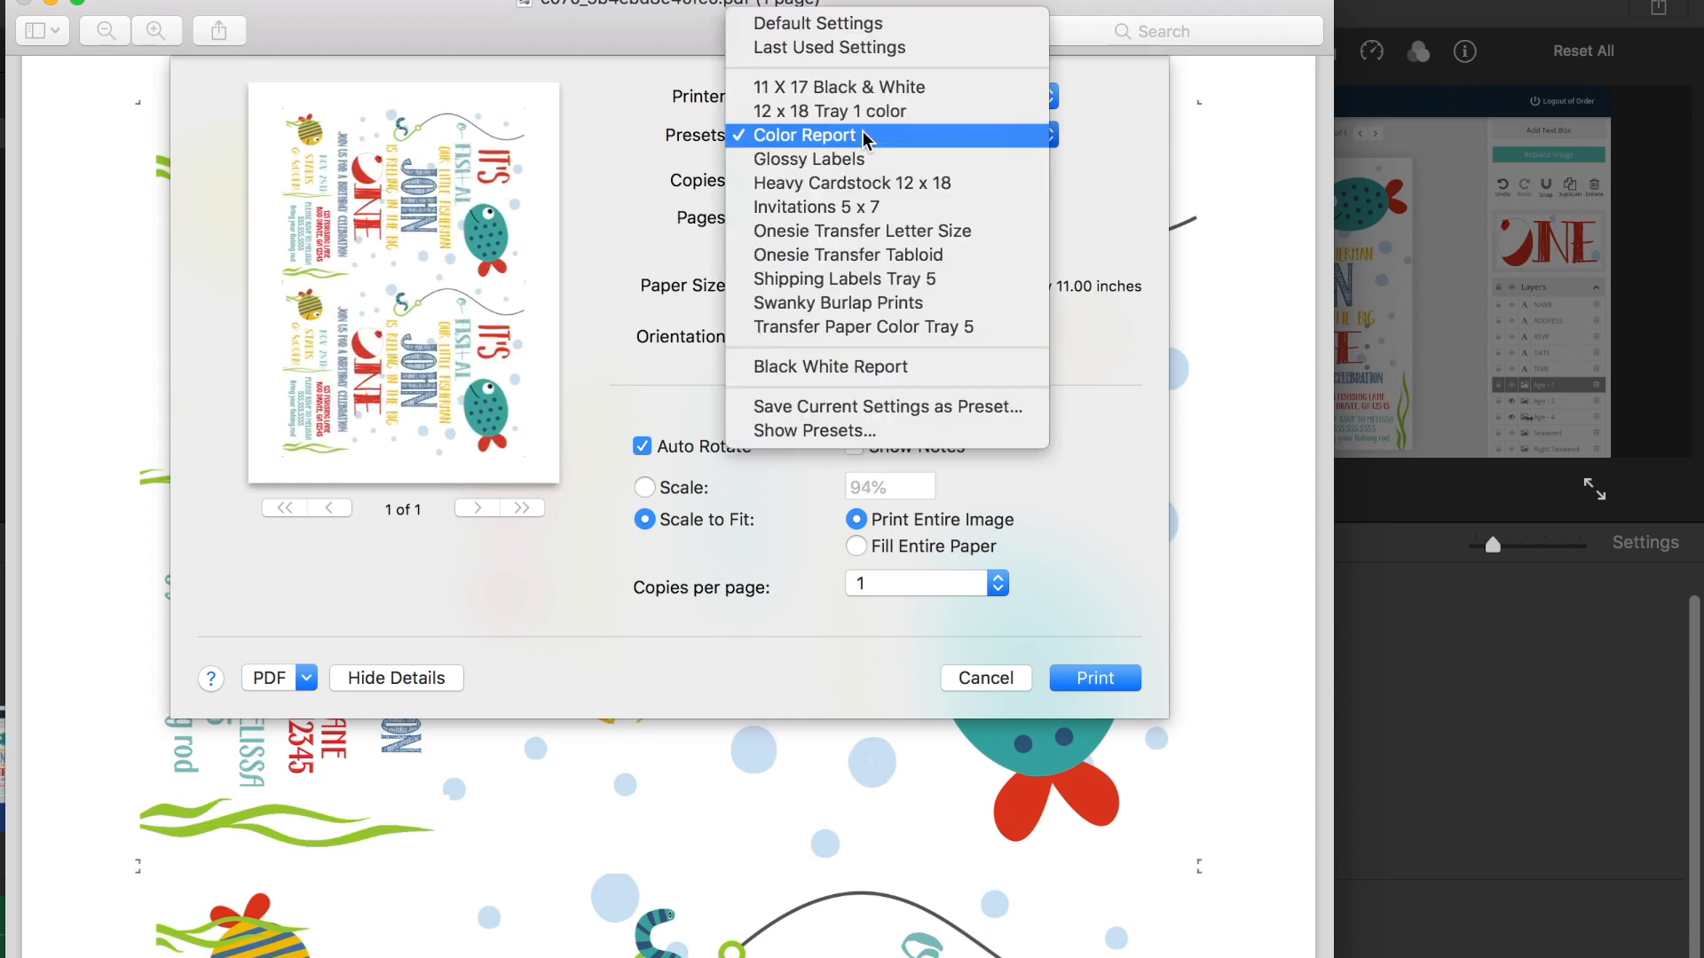
pyautogui.click(859, 138)
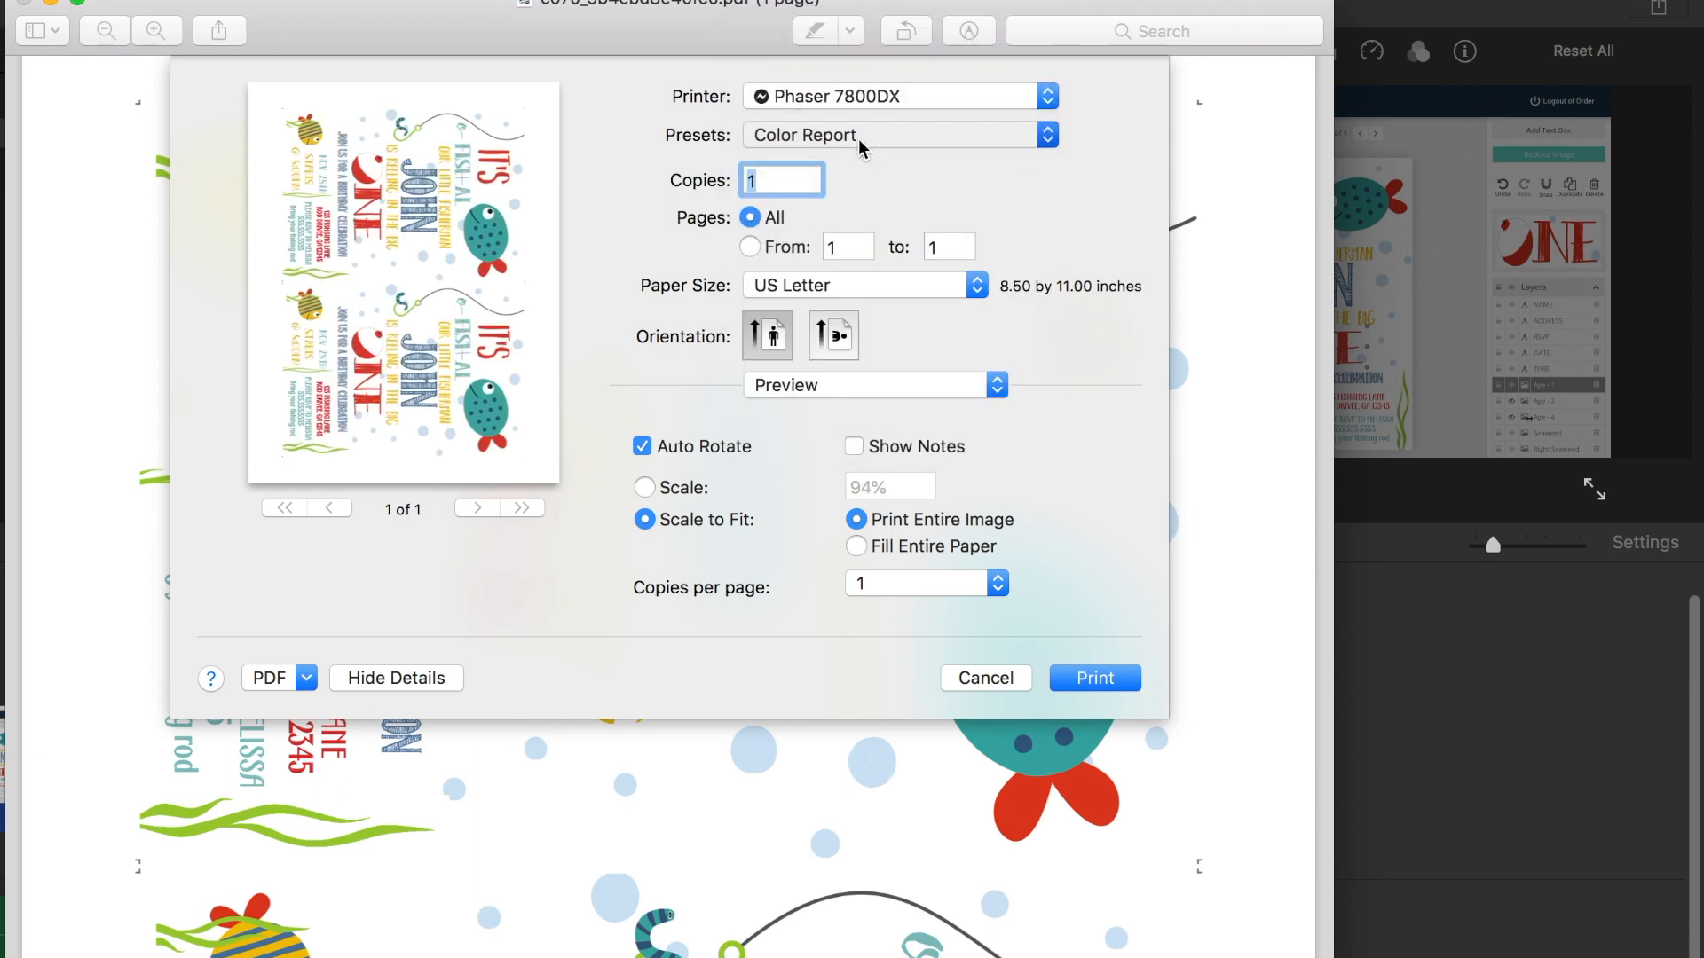
# Step: Keep all pages selected and set the number of copies to 100
pyautogui.click(849, 247)
pyautogui.click(750, 218)
pyautogui.click(760, 180)
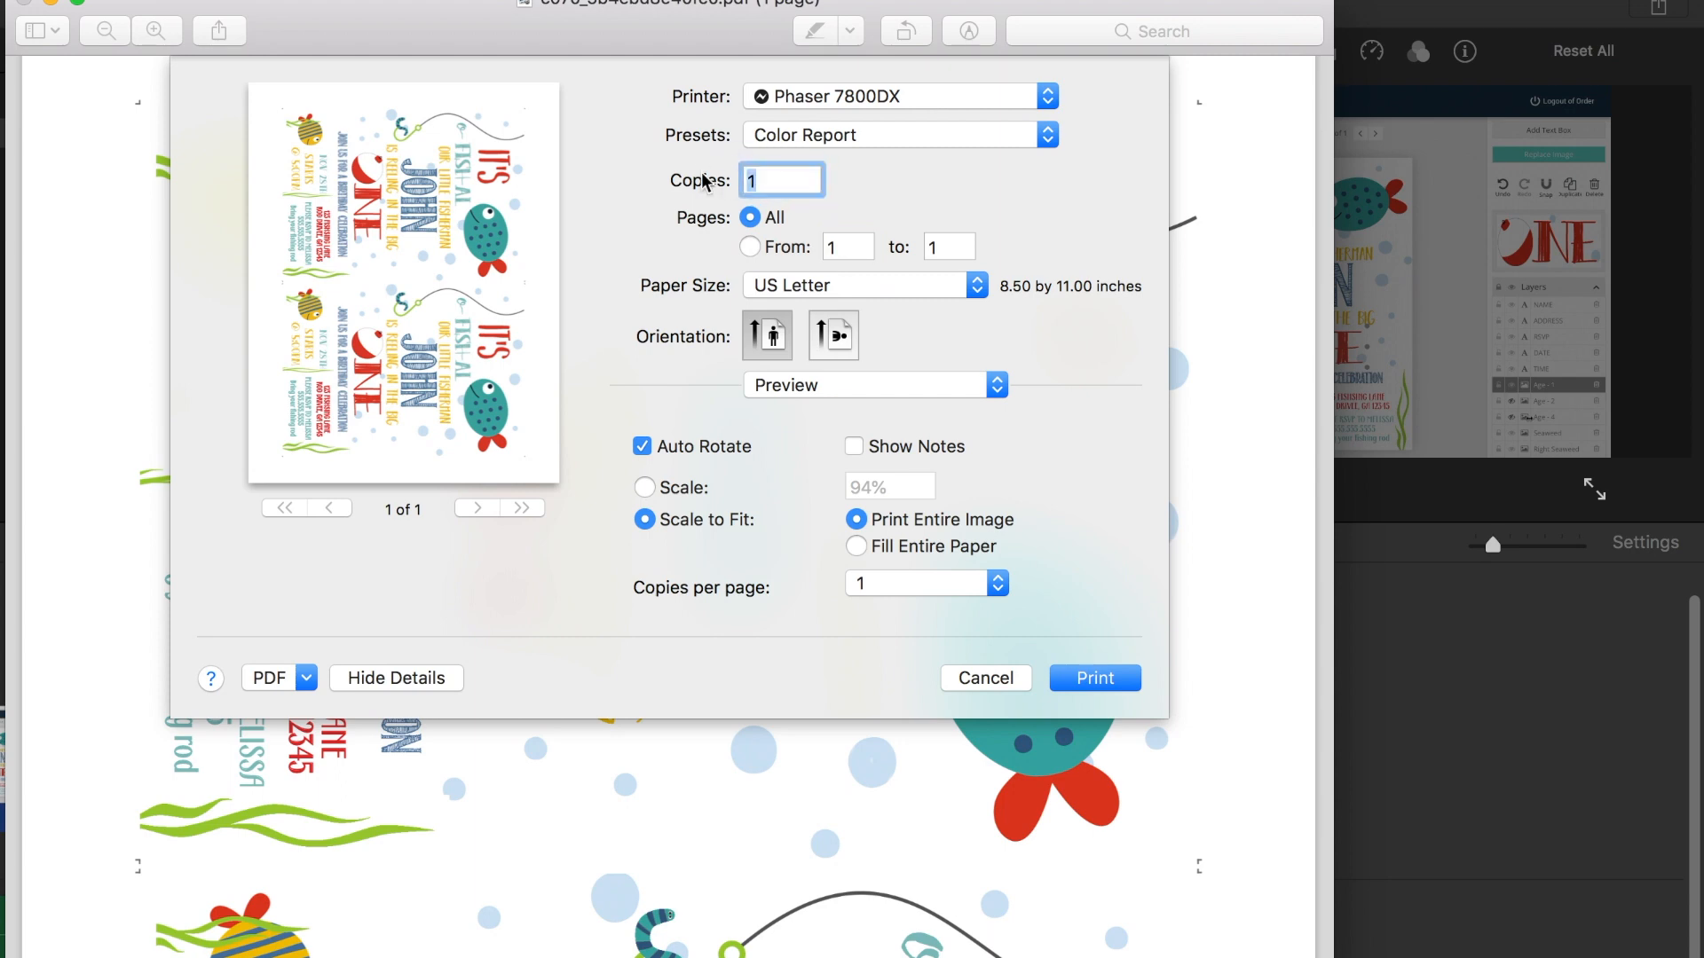
pyautogui.write('100')
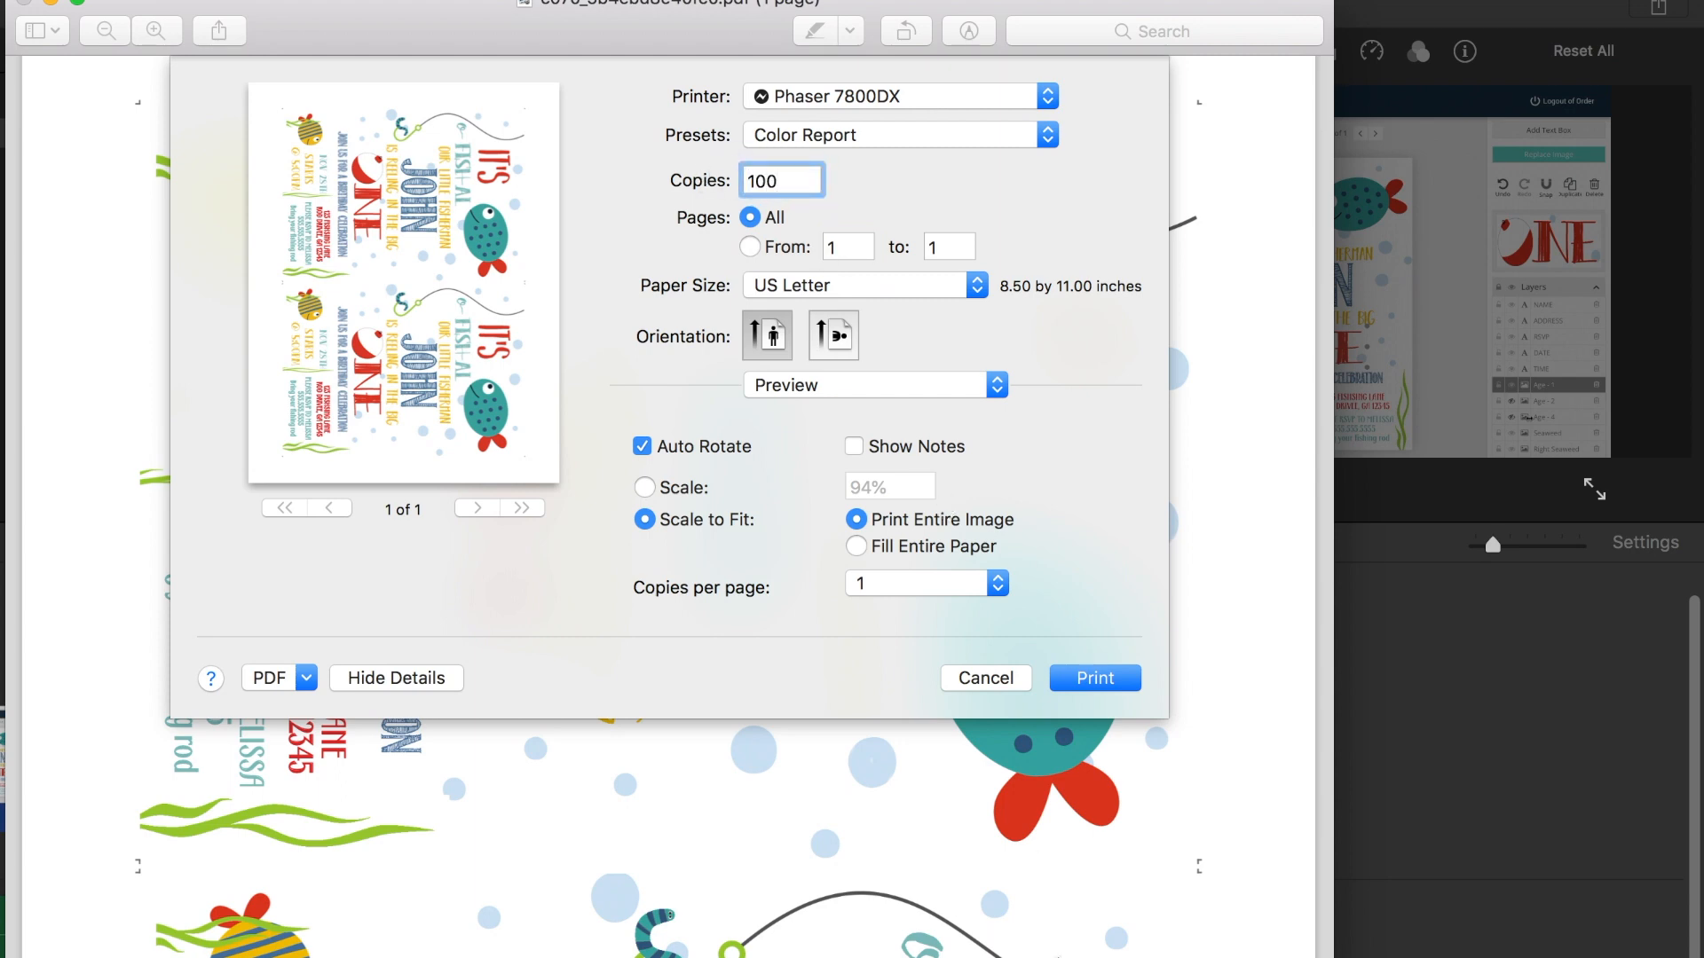